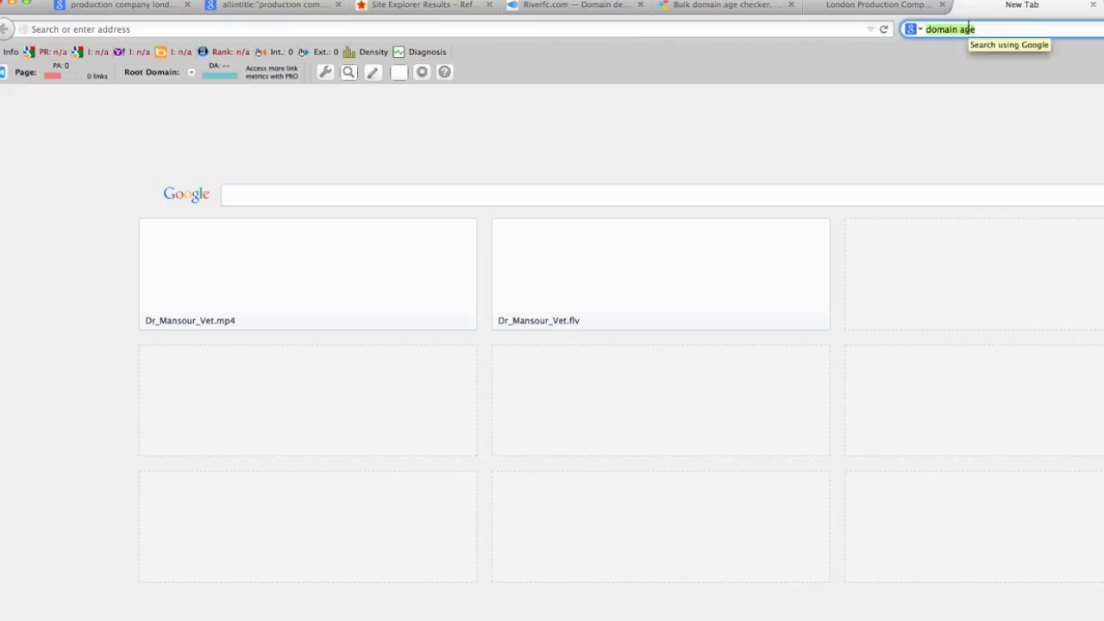
Search the web for "google keyword planner" and open the Google AdWords Keyword Planner page.
{"action": "type", "text": "google"}
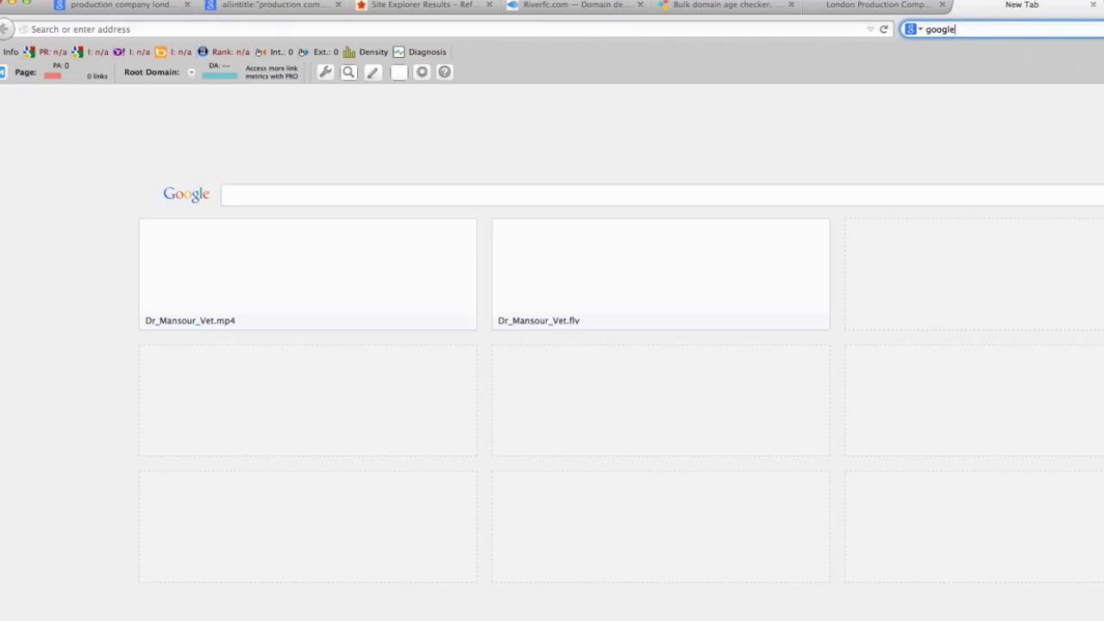
{"action": "type", "text": " key"}
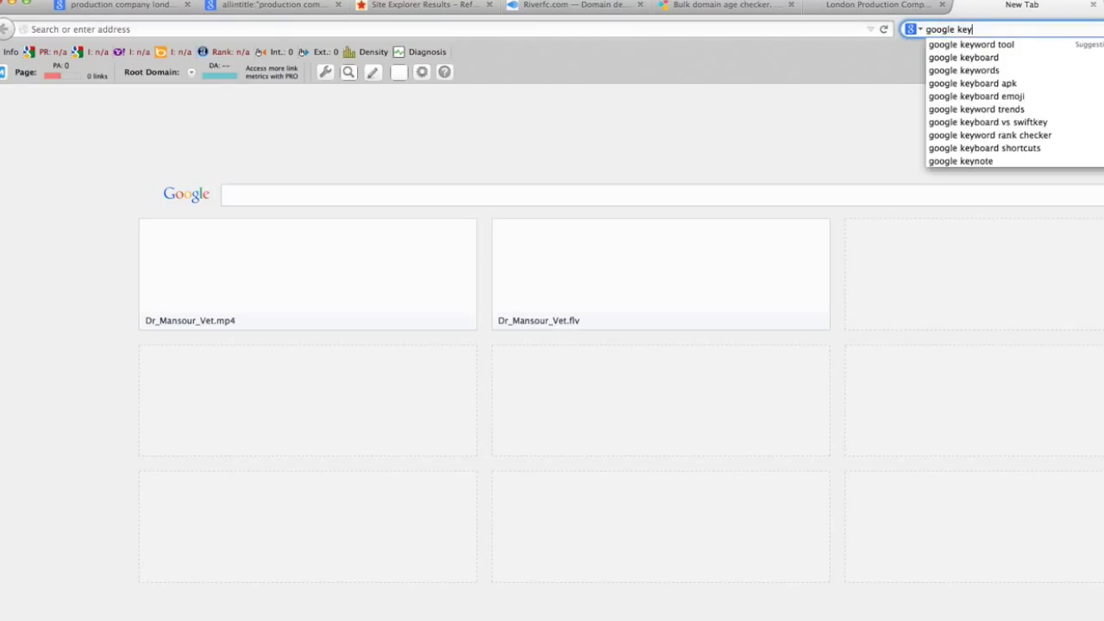
{"action": "type", "text": "word planner"}
{"action": "key", "text": "Return"}
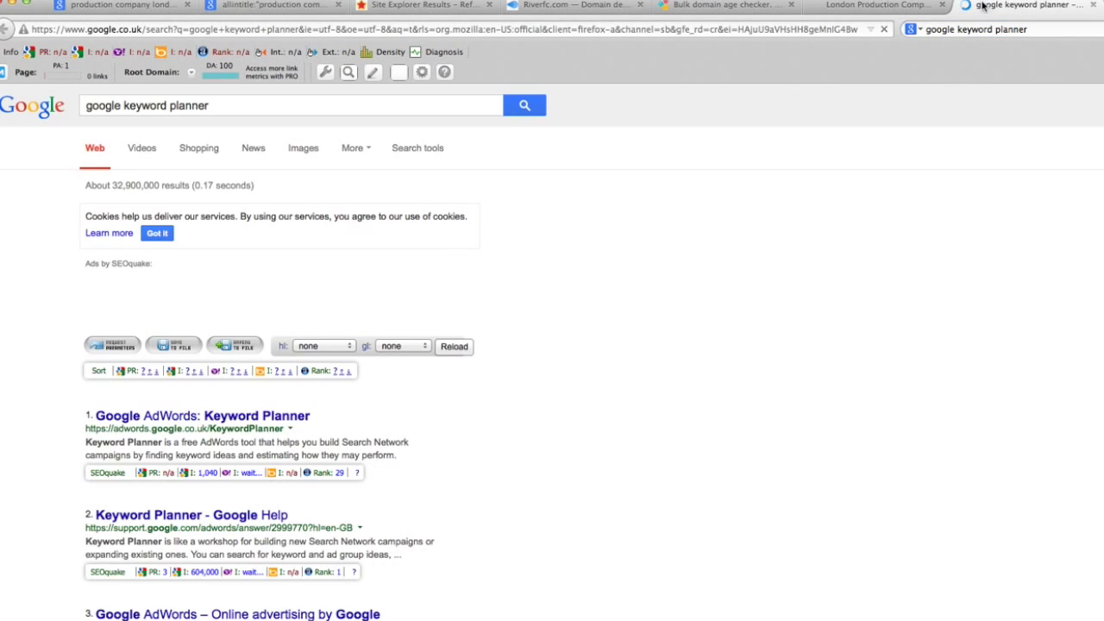
{"action": "scroll", "coordinate": [487, 450], "scroll_direction": "down", "scroll_amount": 2}
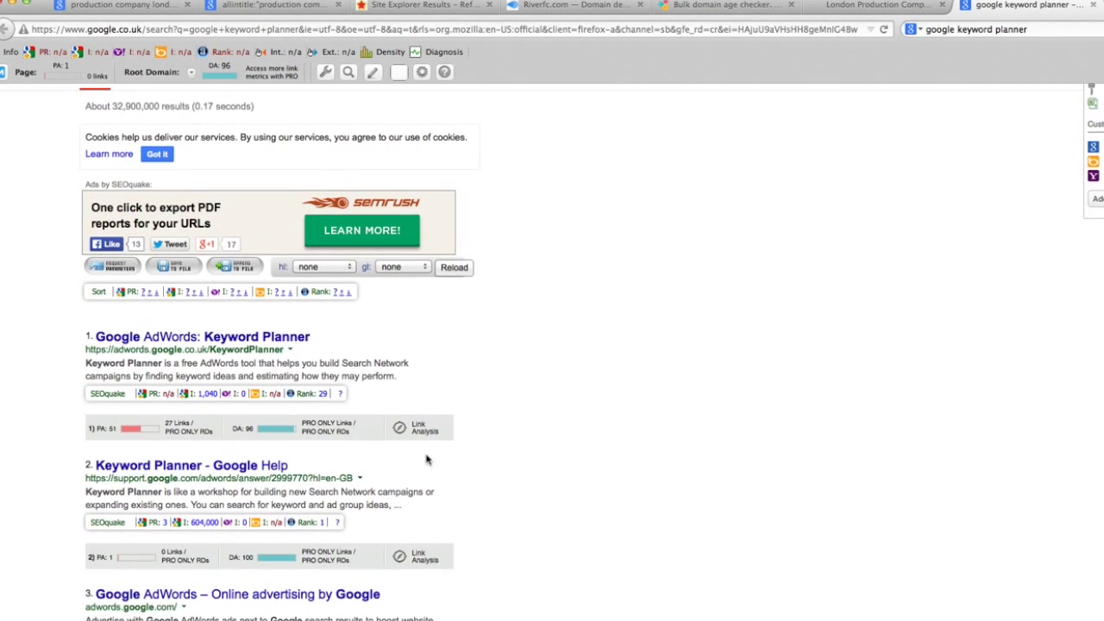
{"action": "left_click", "coordinate": [248, 341]}
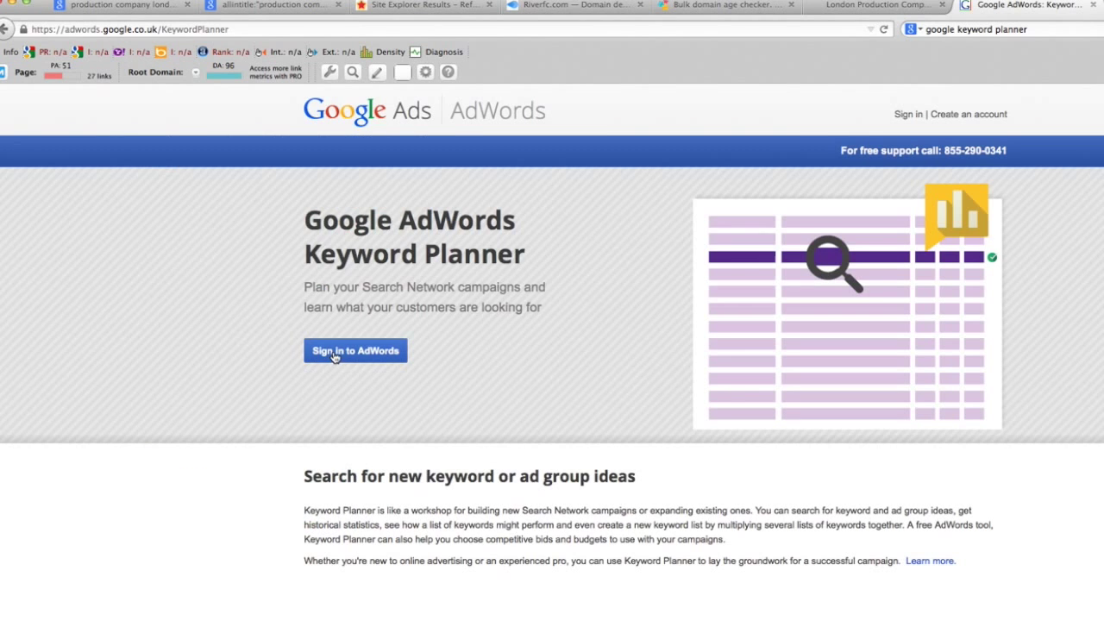
Sign in to AdWords with the saved account e-mail to reach Keyword Planner.
{"action": "left_click", "coordinate": [393, 350]}
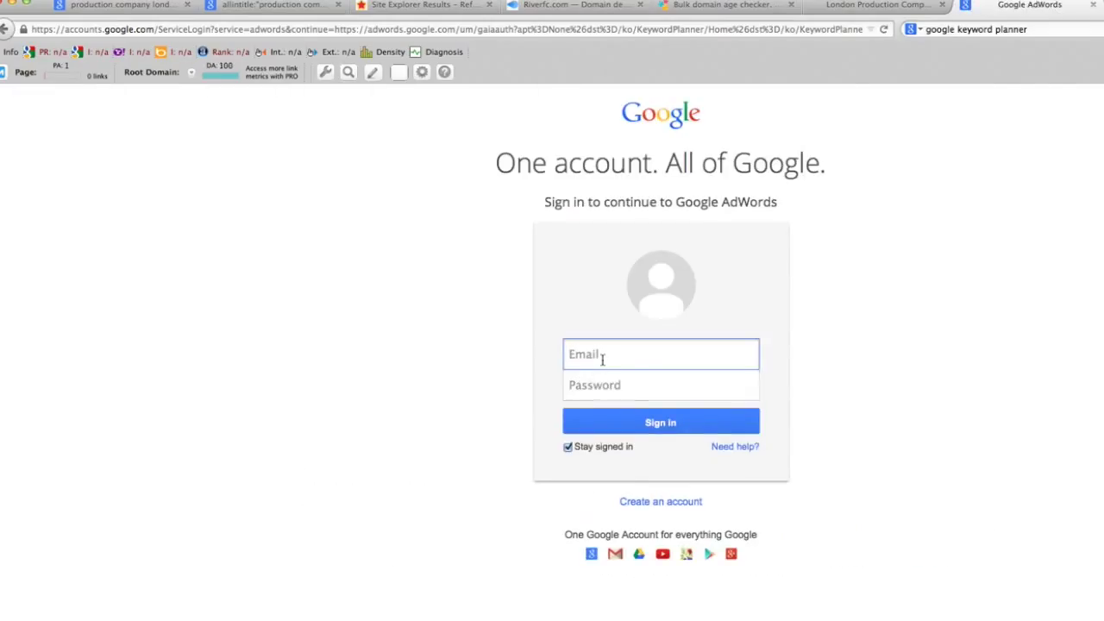
{"action": "left_click", "coordinate": [602, 358]}
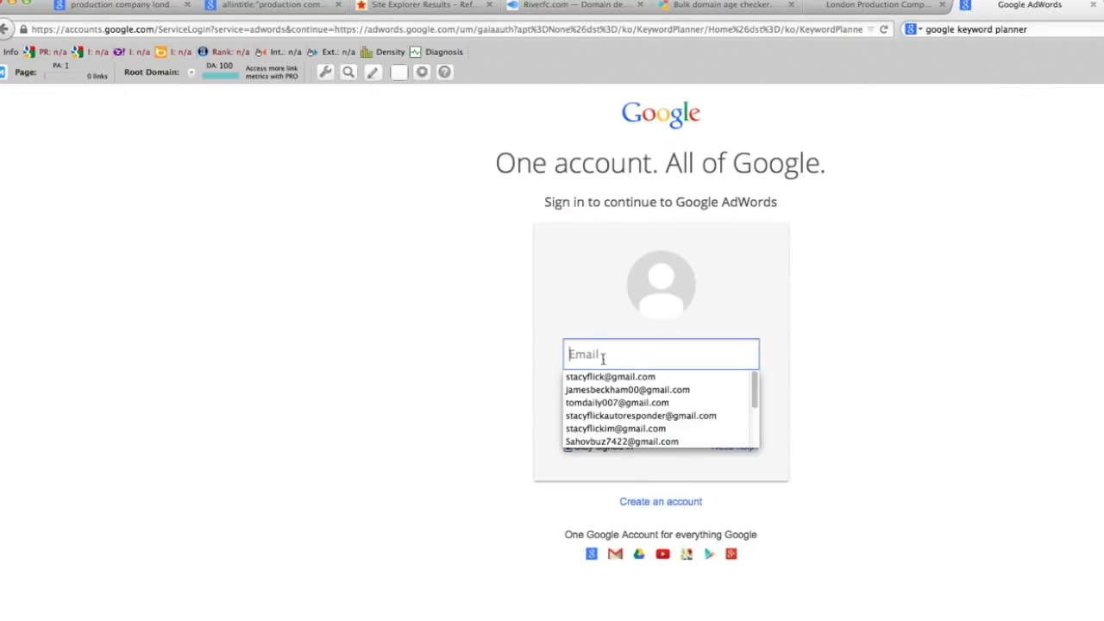
{"action": "left_click", "coordinate": [610, 429]}
{"action": "left_click", "coordinate": [610, 423]}
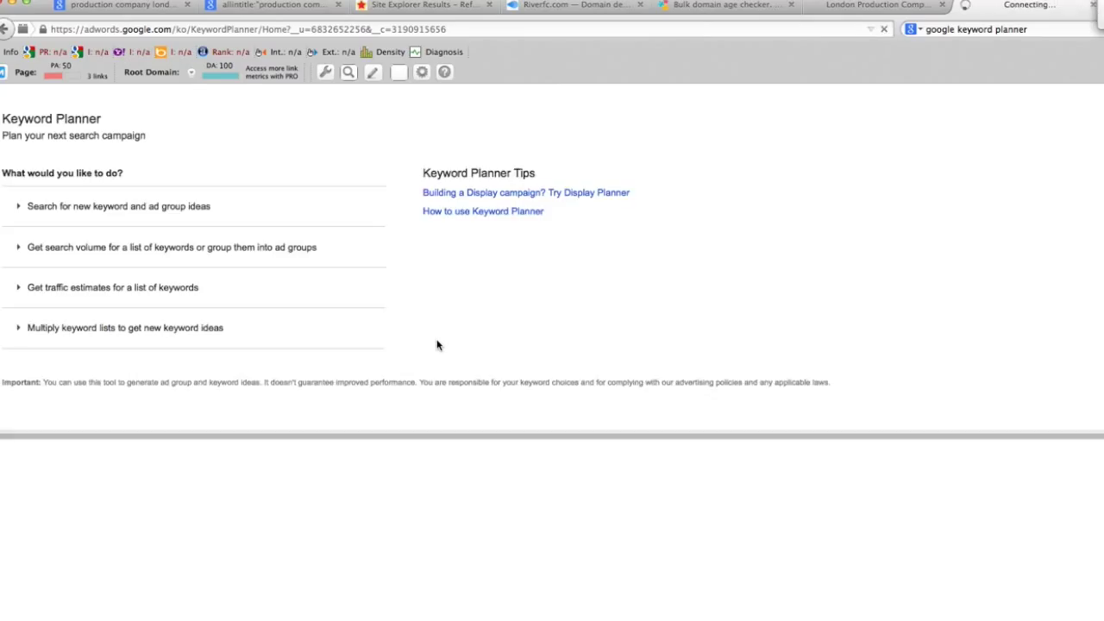
Copy keywords B3:B11 from the film production spreadsheet in OpenOffice Calc into the product or service field of Keyword Planner's new keyword ideas search.
{"action": "left_click", "coordinate": [221, 241]}
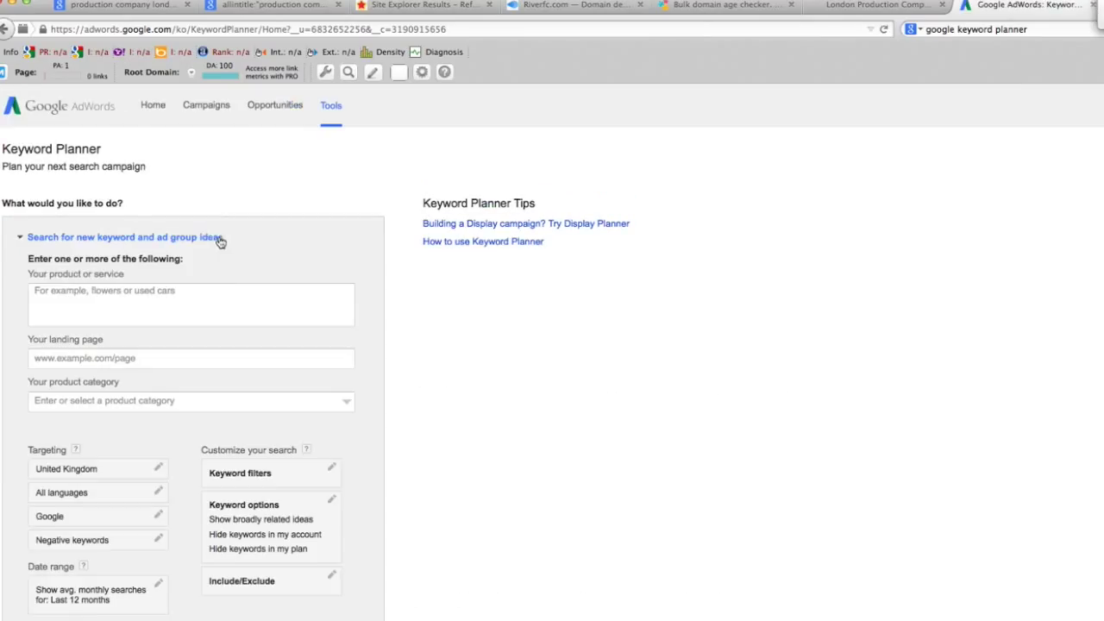
{"action": "left_click", "coordinate": [167, 303]}
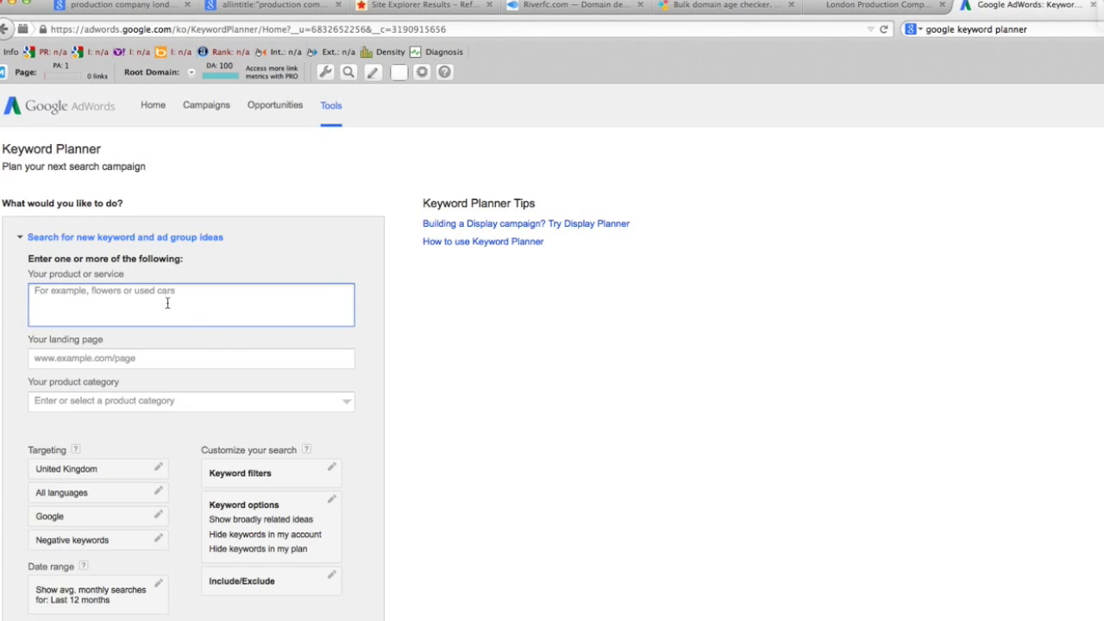
{"action": "key", "text": "super+Tab"}
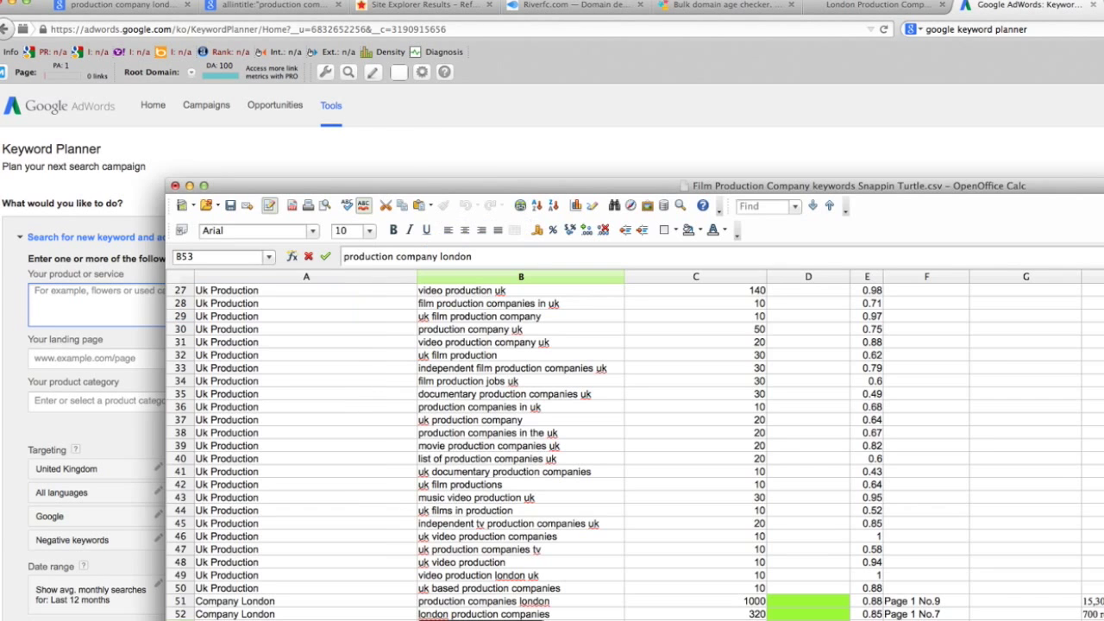
{"action": "scroll", "coordinate": [515, 452], "scroll_direction": "up", "scroll_amount": 9}
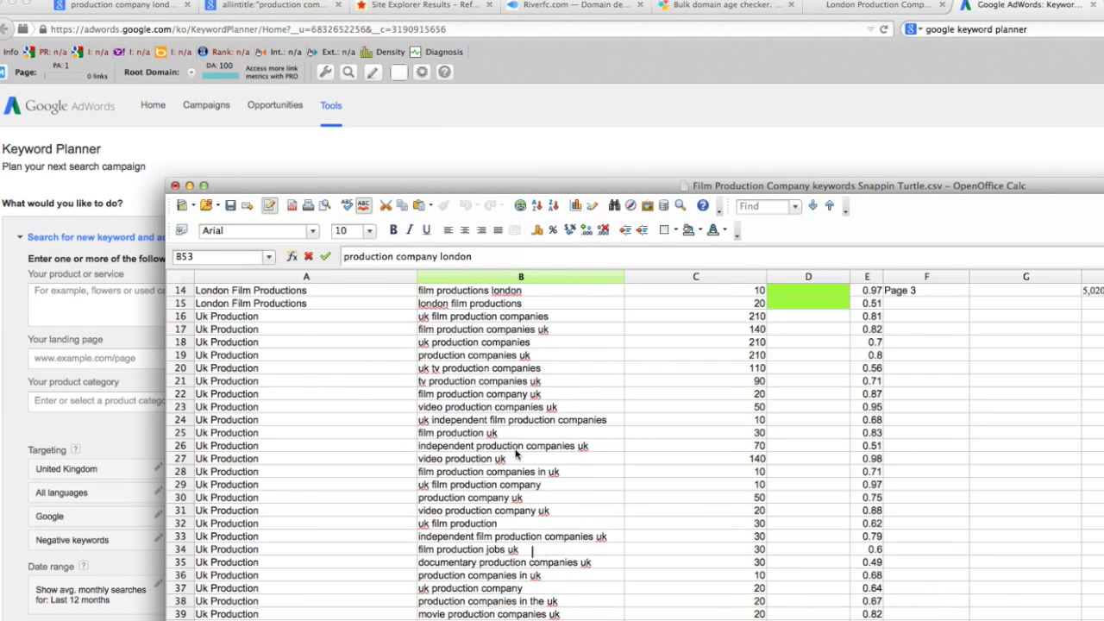
{"action": "left_click_drag", "start_coordinate": [1103, 205], "coordinate": [1040, 97]}
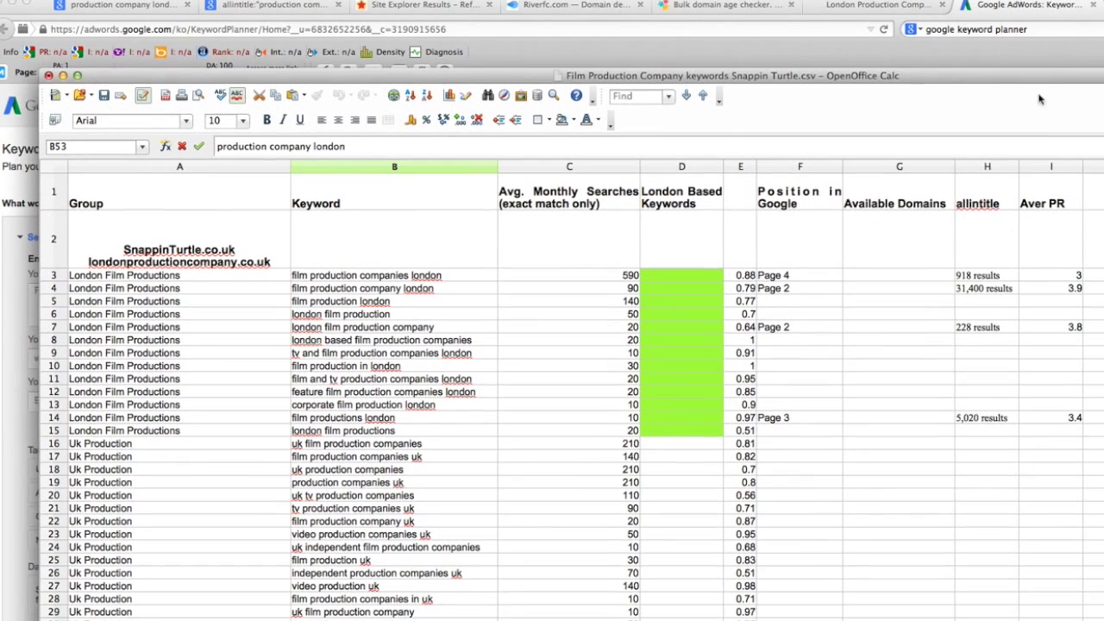
{"action": "left_click_drag", "start_coordinate": [372, 275], "coordinate": [376, 380]}
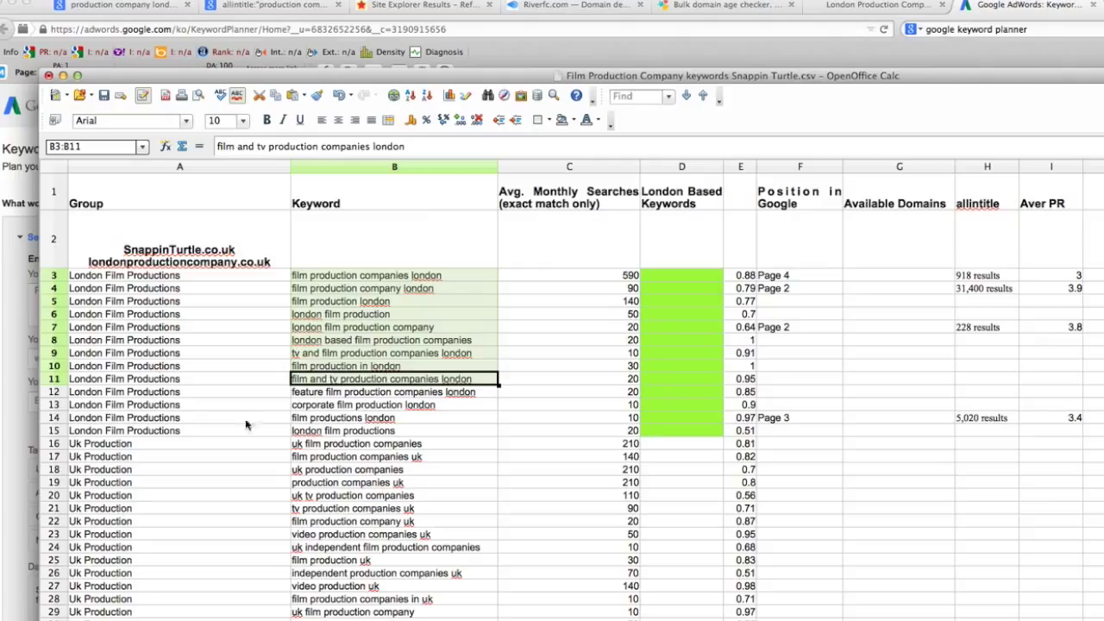
{"action": "left_click", "coordinate": [30, 293]}
{"action": "type", "text": "film production in london film and tv production companies london"}
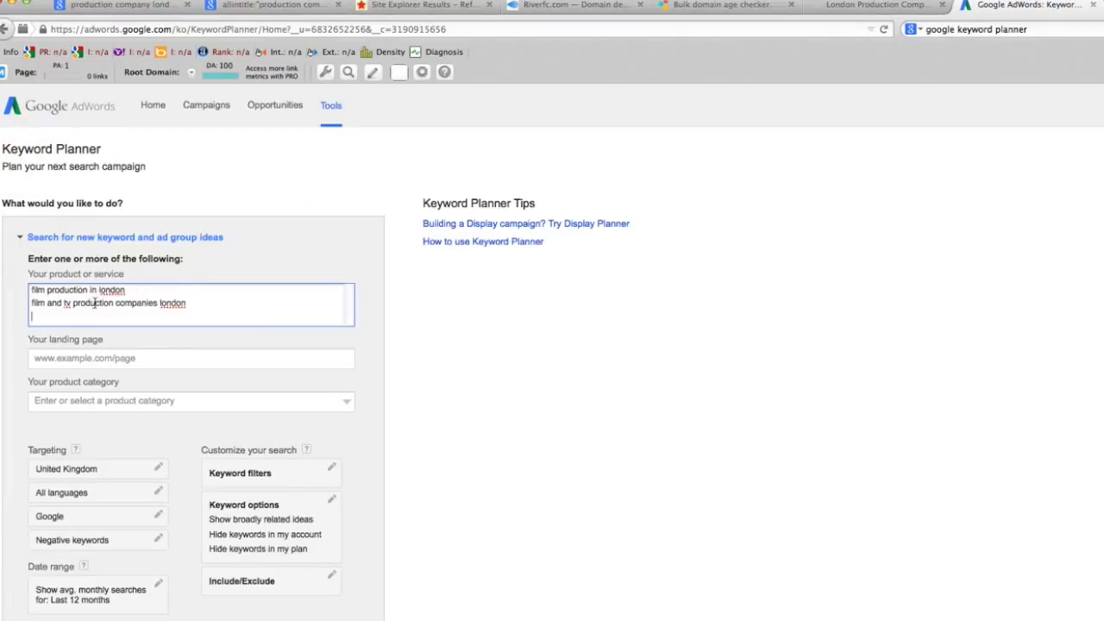
{"action": "scroll", "coordinate": [185, 309], "scroll_direction": "up", "scroll_amount": 5}
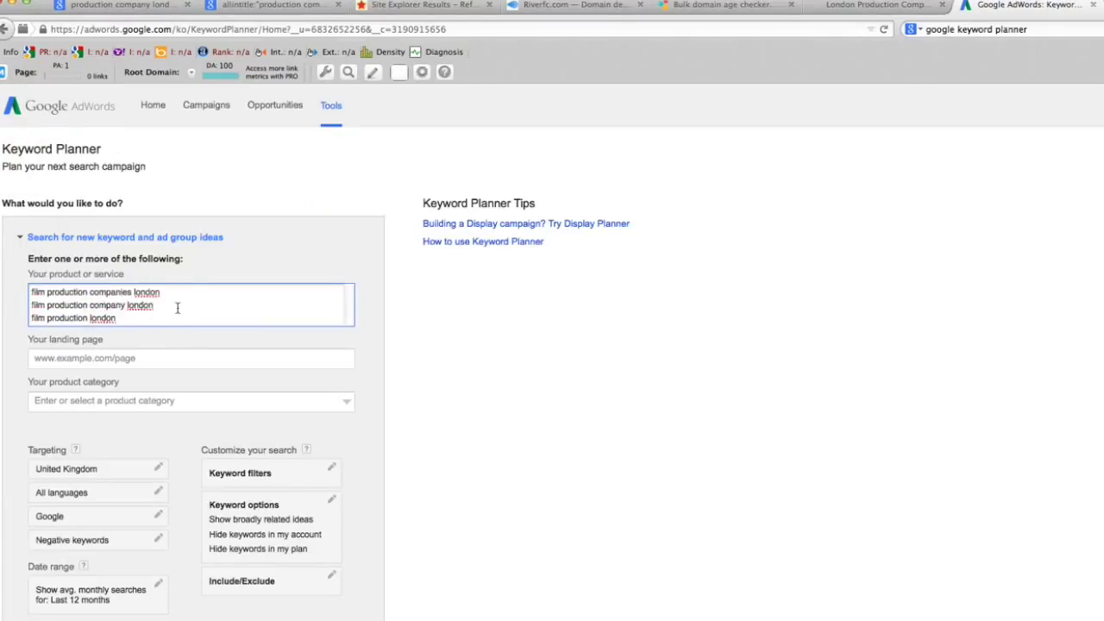
{"action": "scroll", "coordinate": [178, 305], "scroll_direction": "down", "scroll_amount": 6}
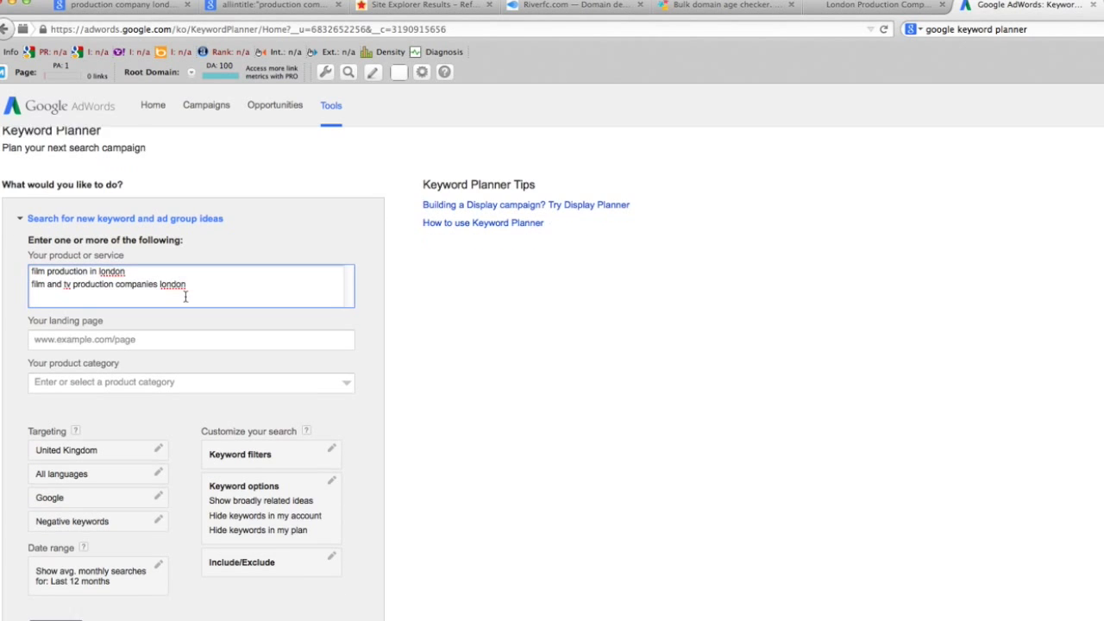
Check the search's location targeting options and get ideas for the entered keywords.
{"action": "scroll", "coordinate": [345, 408], "scroll_direction": "down", "scroll_amount": 2}
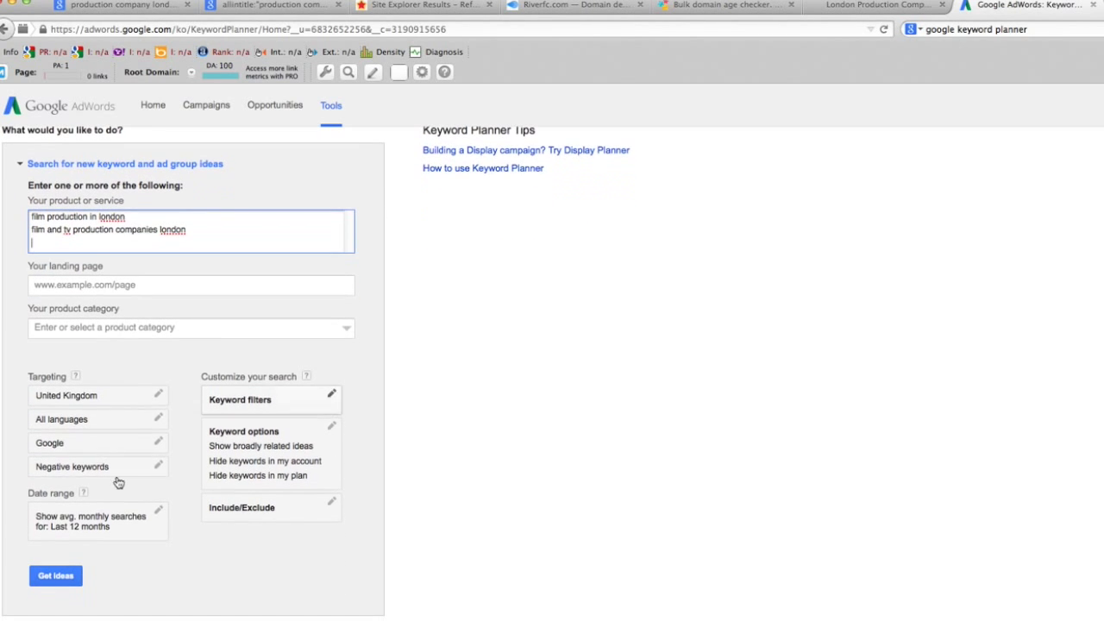
{"action": "left_click", "coordinate": [64, 399]}
{"action": "left_click", "coordinate": [65, 400]}
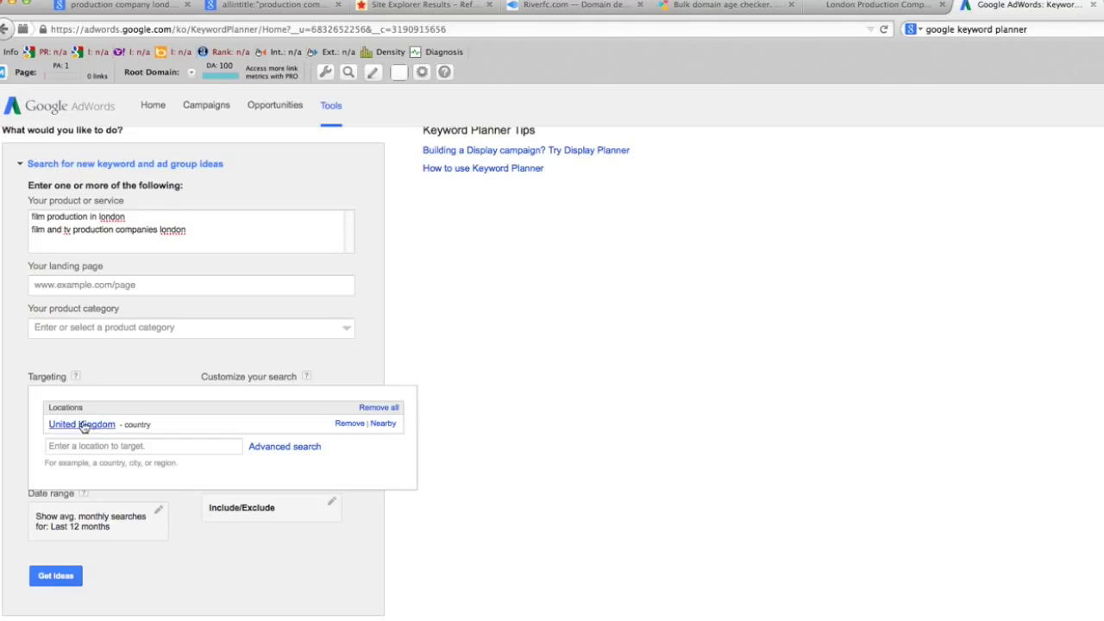
{"action": "left_click", "coordinate": [220, 560]}
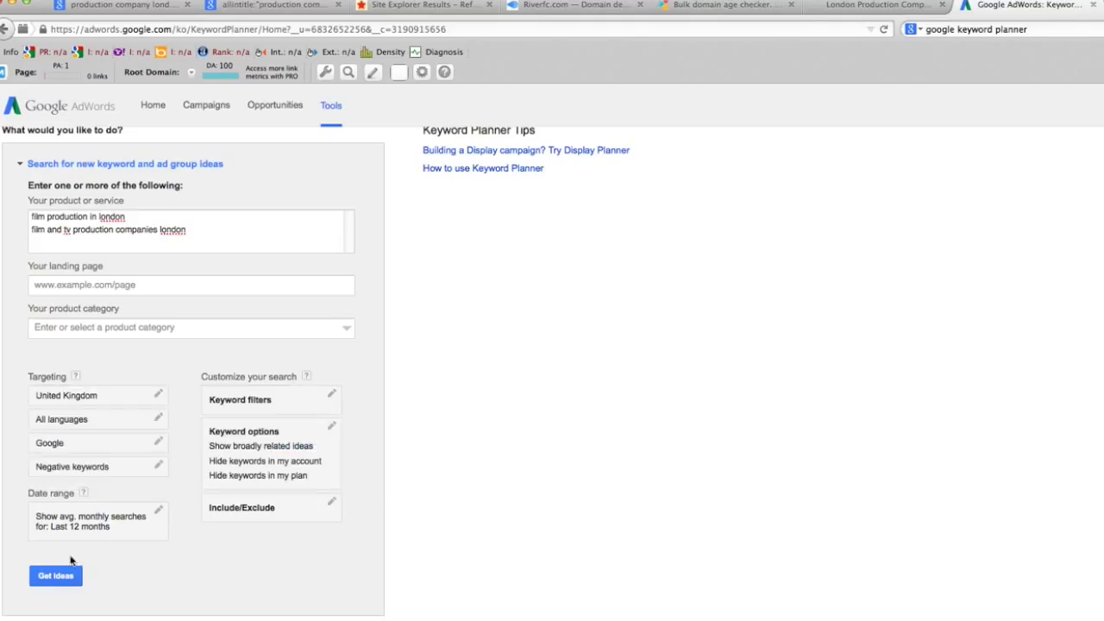
{"action": "left_click", "coordinate": [104, 401]}
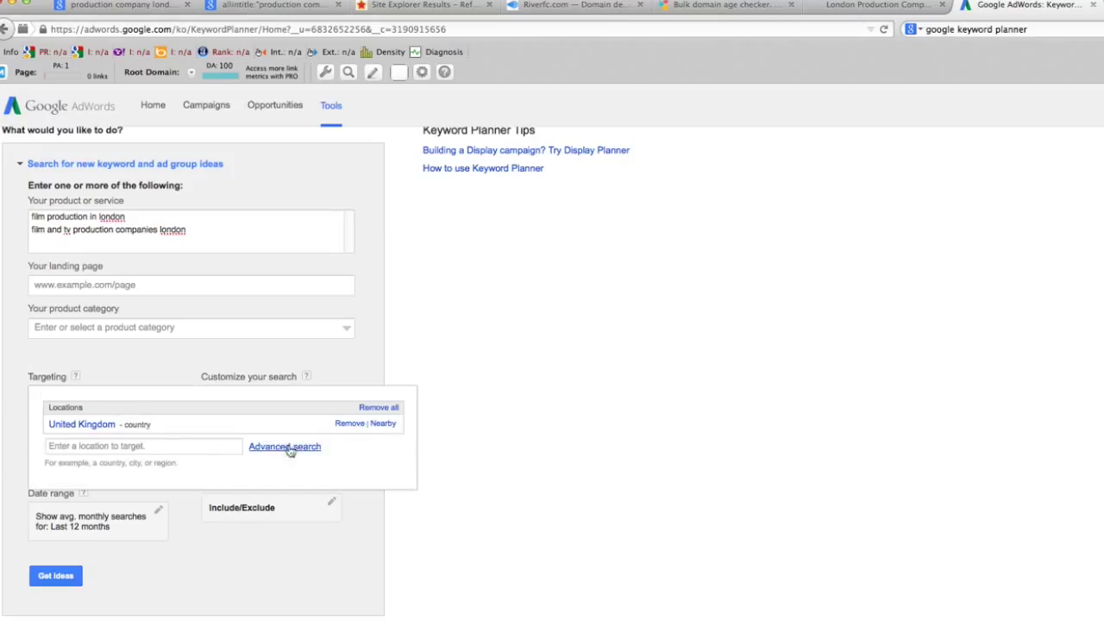
{"action": "left_click", "coordinate": [106, 445]}
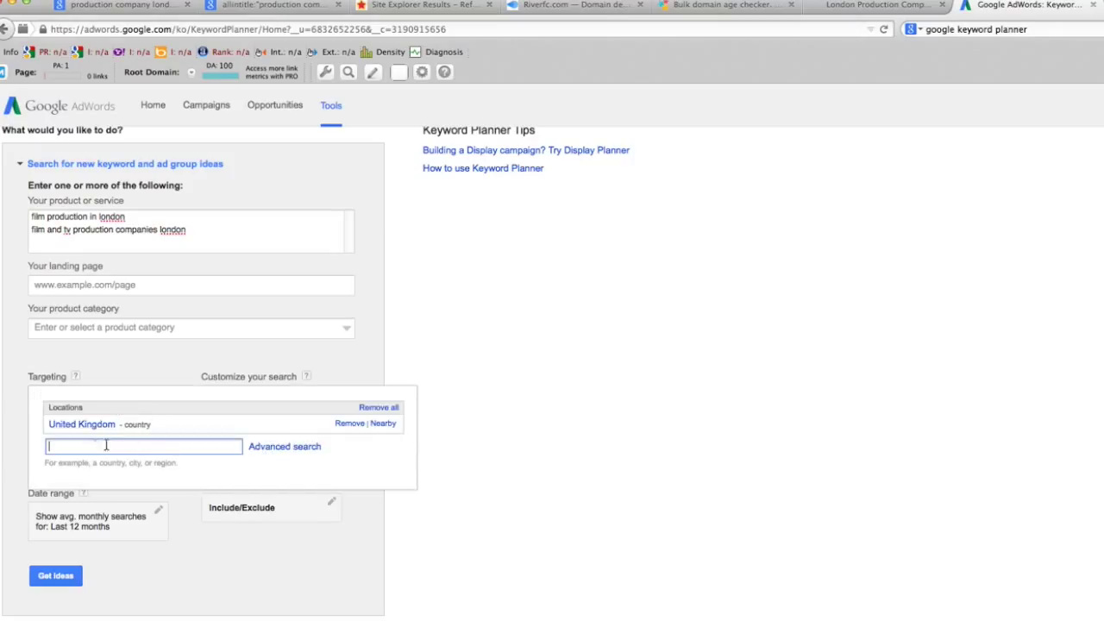
{"action": "left_click", "coordinate": [200, 561]}
{"action": "left_click", "coordinate": [55, 575]}
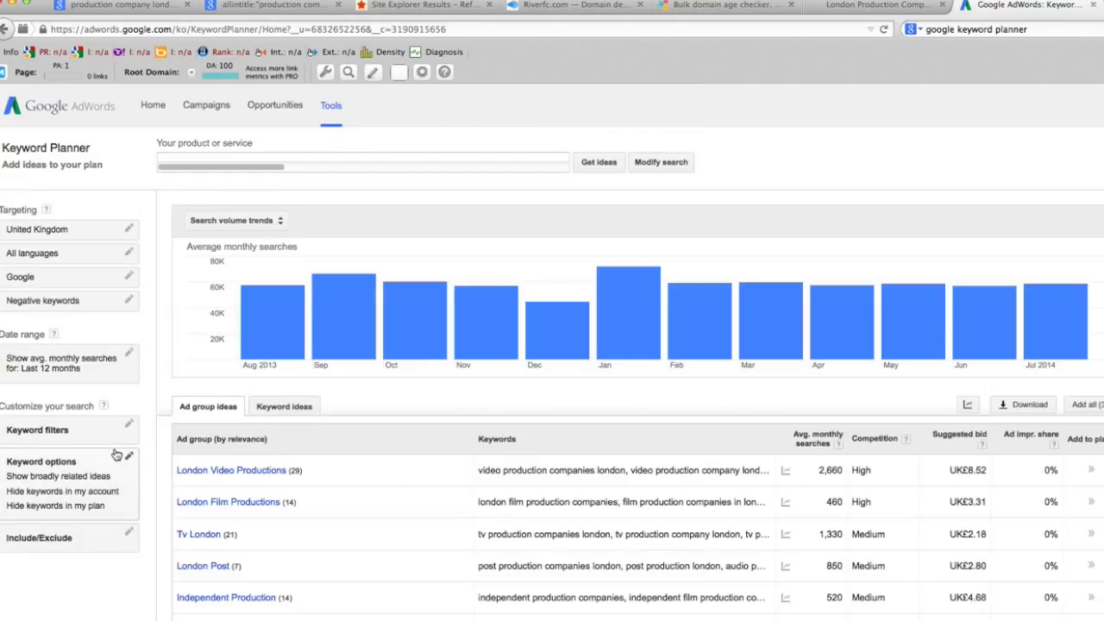
Browse the suggested ad groups, view the keywords inside the Film Jobs group, and return to the list.
{"action": "scroll", "coordinate": [164, 482], "scroll_direction": "down", "scroll_amount": 4}
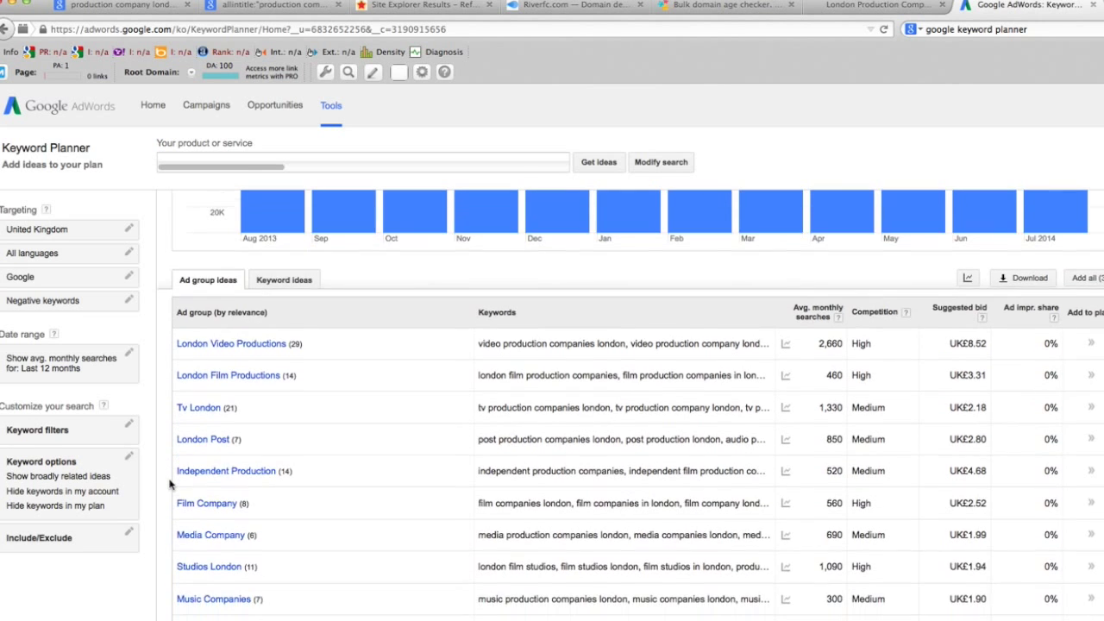
{"action": "scroll", "coordinate": [208, 427], "scroll_direction": "down", "scroll_amount": 1}
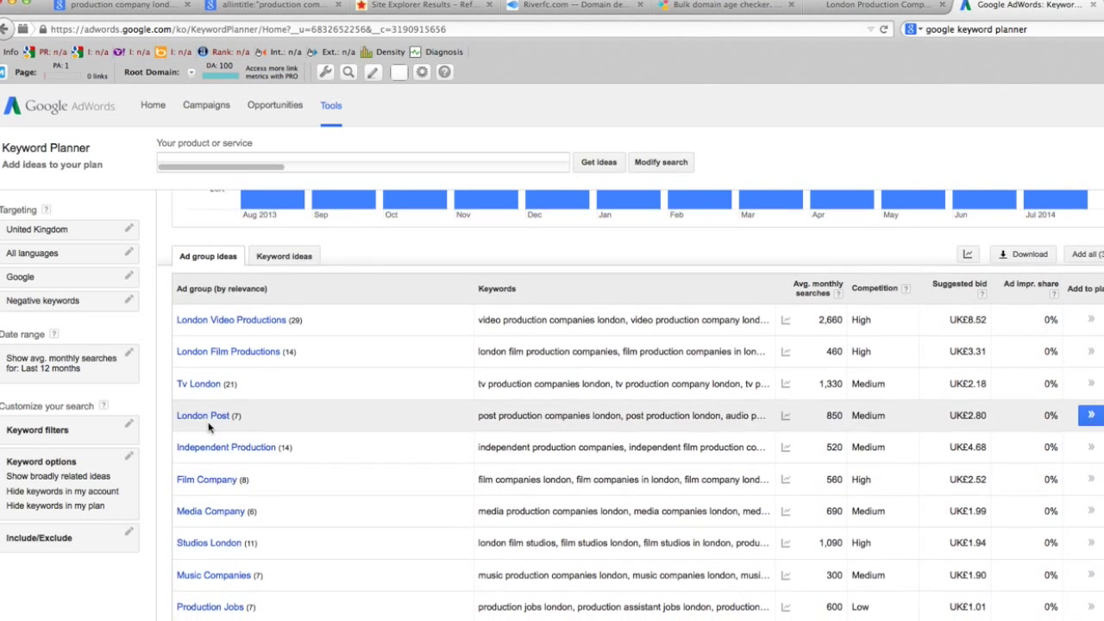
{"action": "scroll", "coordinate": [208, 427], "scroll_direction": "down", "scroll_amount": 1}
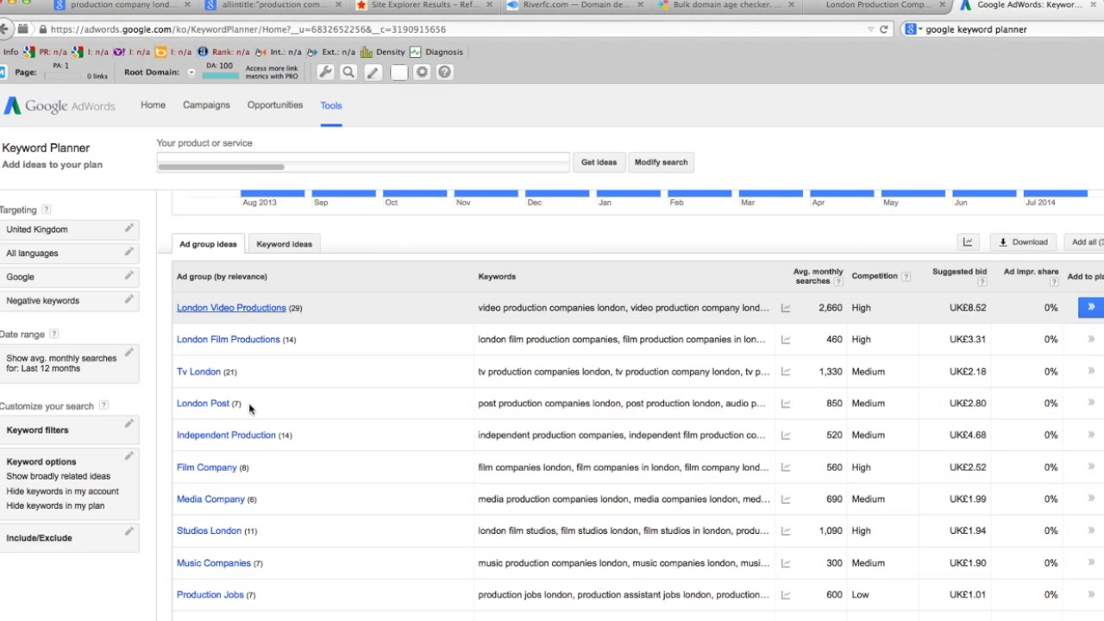
{"action": "scroll", "coordinate": [333, 479], "scroll_direction": "down", "scroll_amount": 5}
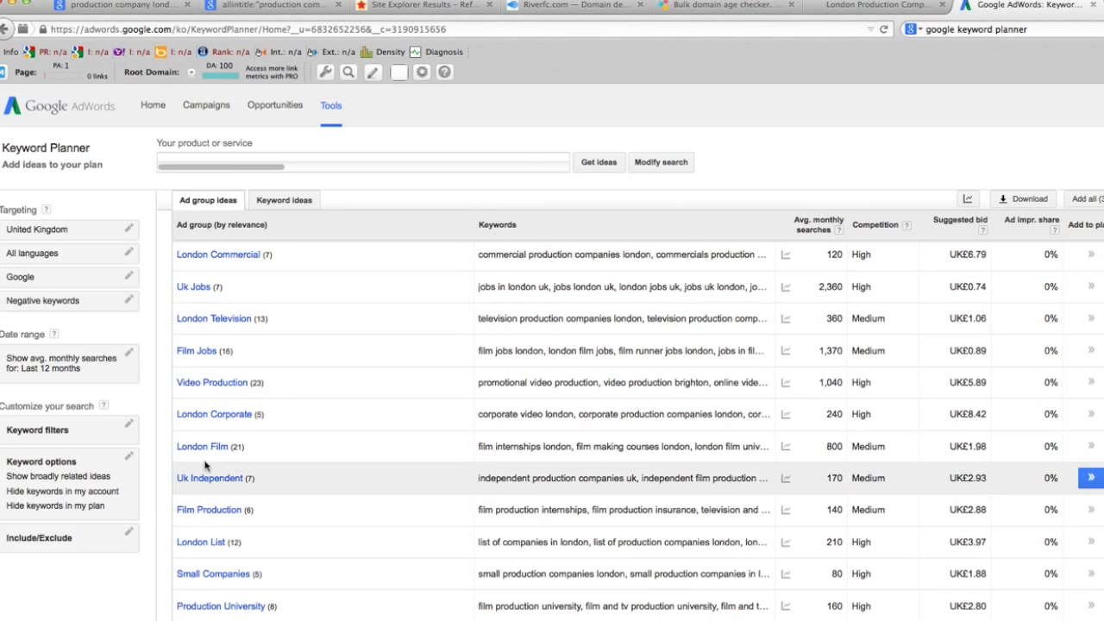
{"action": "left_click", "coordinate": [202, 353]}
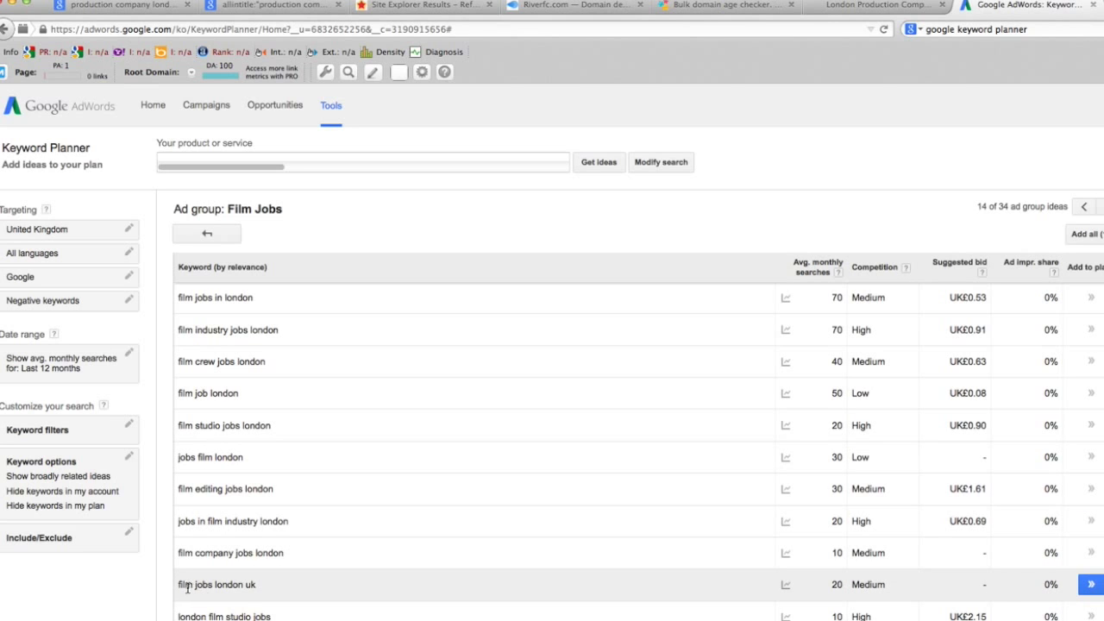
{"action": "left_click", "coordinate": [207, 234]}
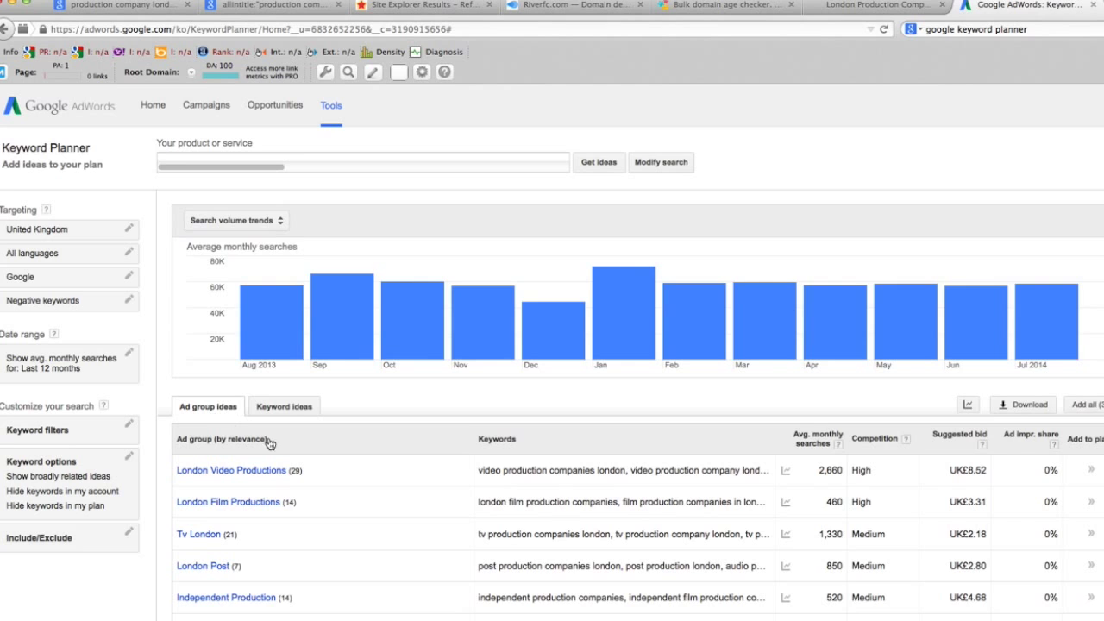
Show the individual keyword ideas and review monthly searches and competition for the entered terms and related keywords.
{"action": "left_click", "coordinate": [283, 408]}
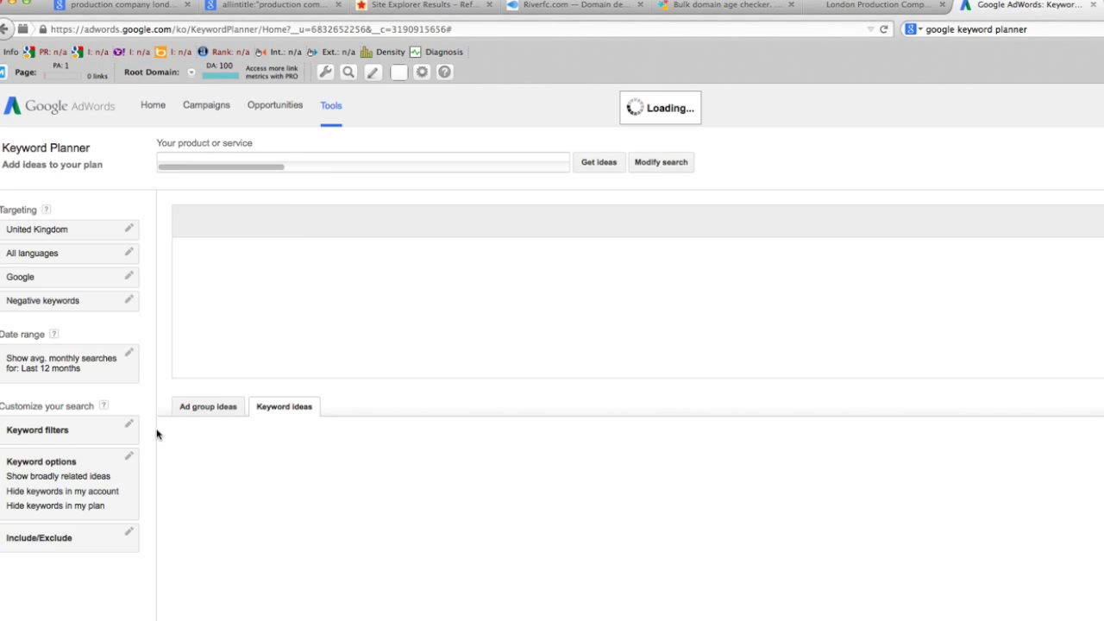
{"action": "scroll", "coordinate": [171, 431], "scroll_direction": "down", "scroll_amount": 5}
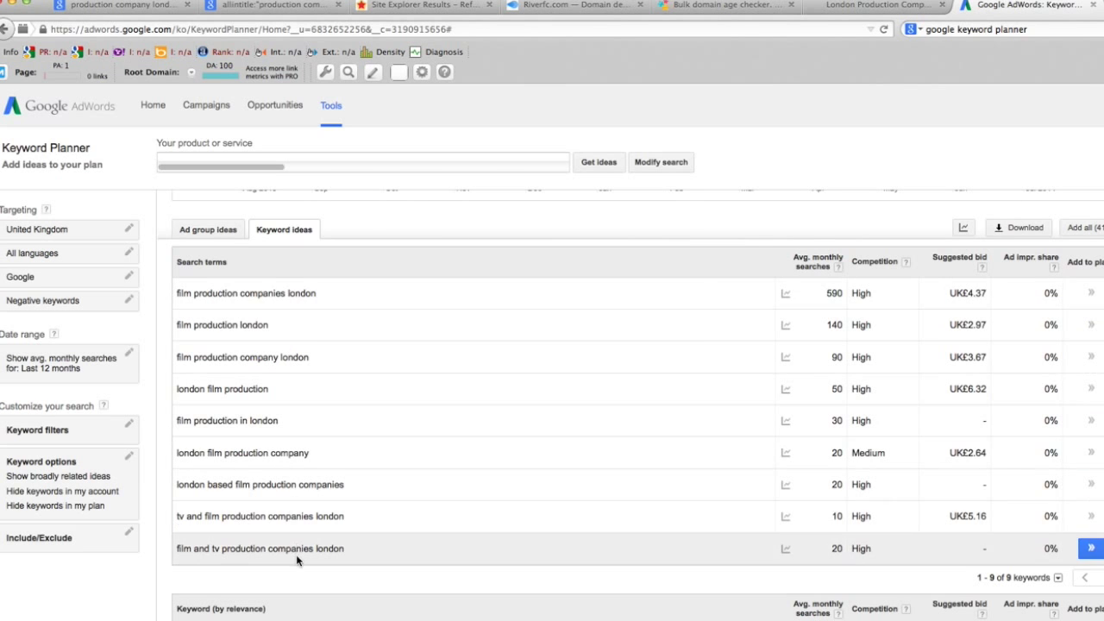
{"action": "scroll", "coordinate": [273, 537], "scroll_direction": "down", "scroll_amount": 10}
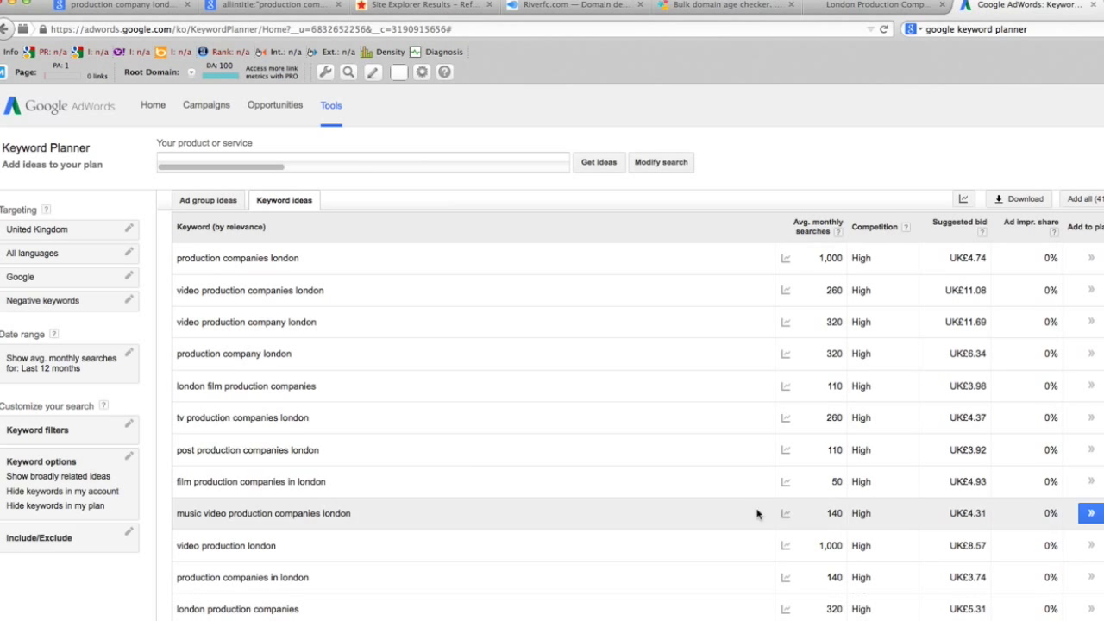
{"action": "scroll", "coordinate": [381, 407], "scroll_direction": "up", "scroll_amount": 5}
{"action": "scroll", "coordinate": [381, 407], "scroll_direction": "up", "scroll_amount": 10}
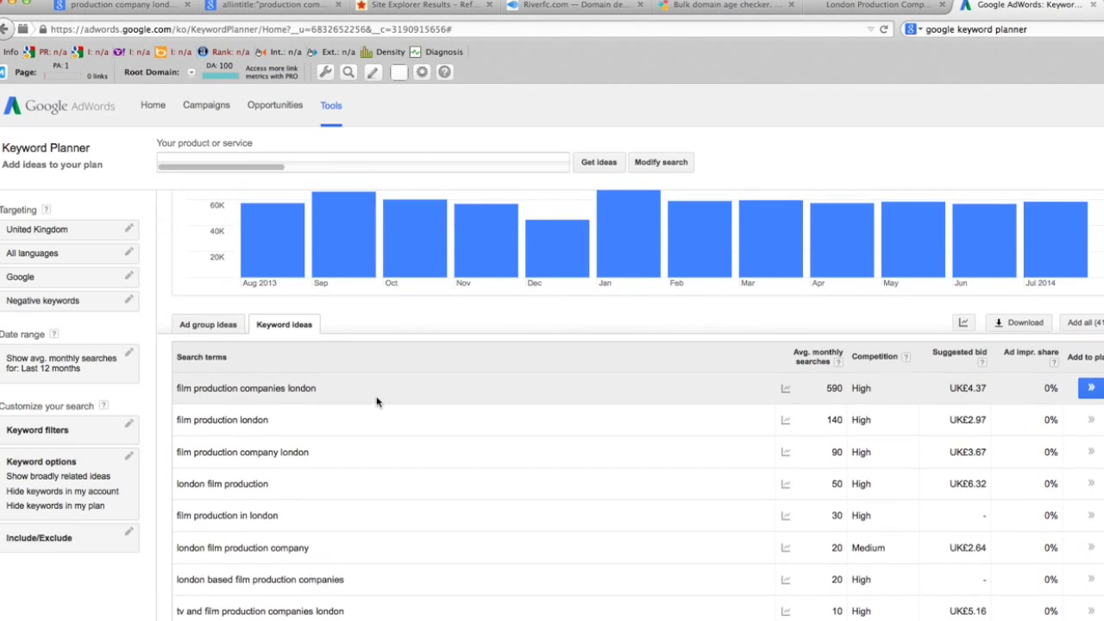
{"action": "scroll", "coordinate": [374, 398], "scroll_direction": "down", "scroll_amount": 4}
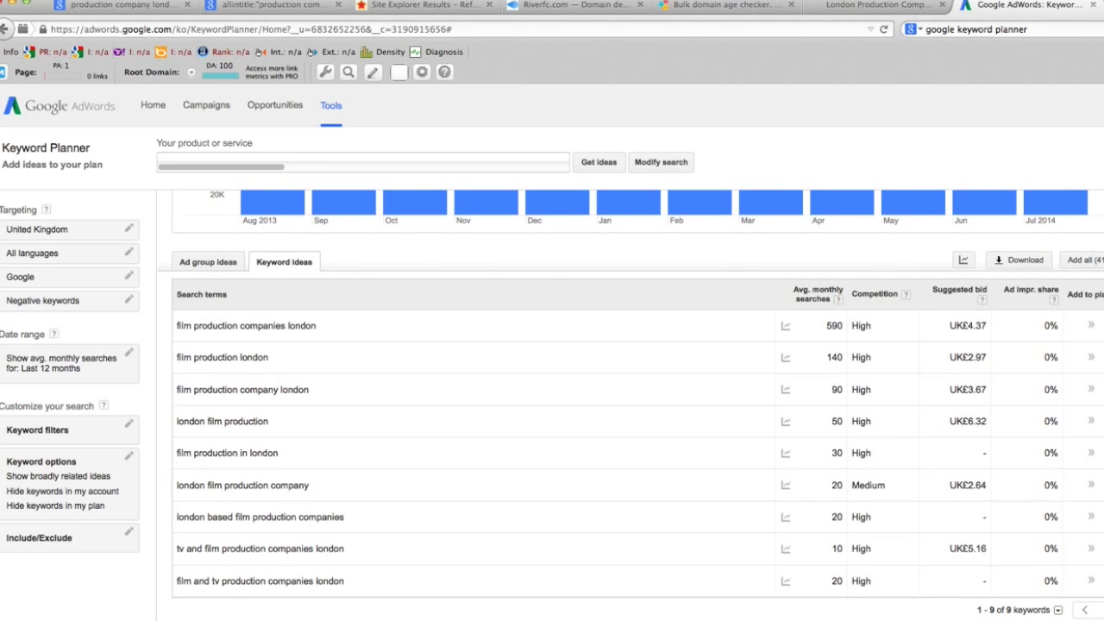
Set keywords to be added as exact match and apply that match type to the rest of the plan.
{"action": "left_click", "coordinate": [1099, 353]}
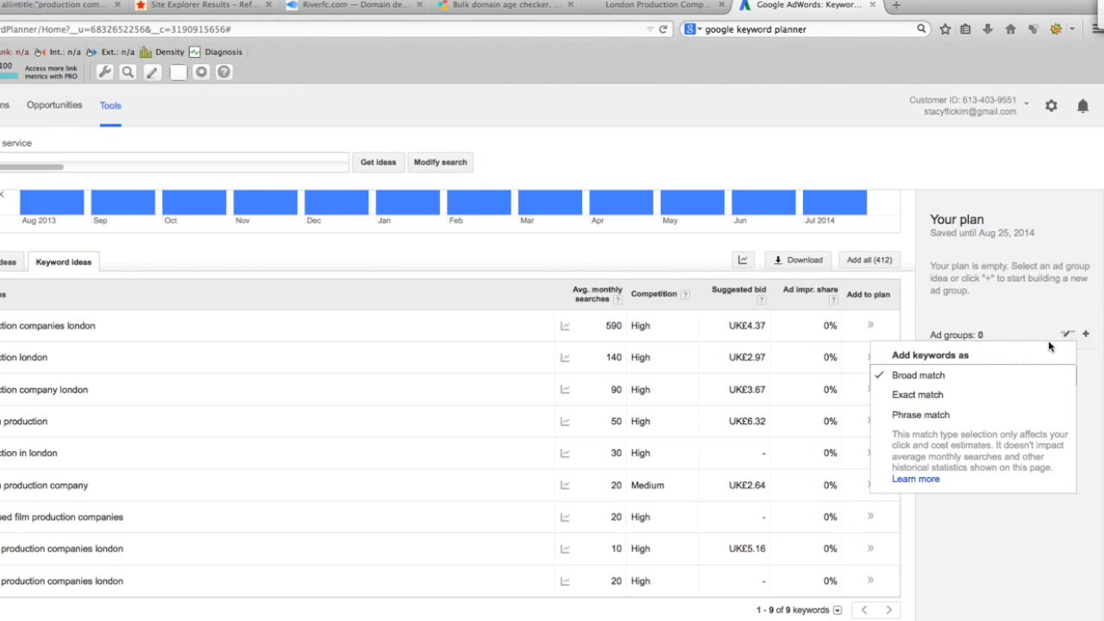
{"action": "left_click", "coordinate": [918, 395]}
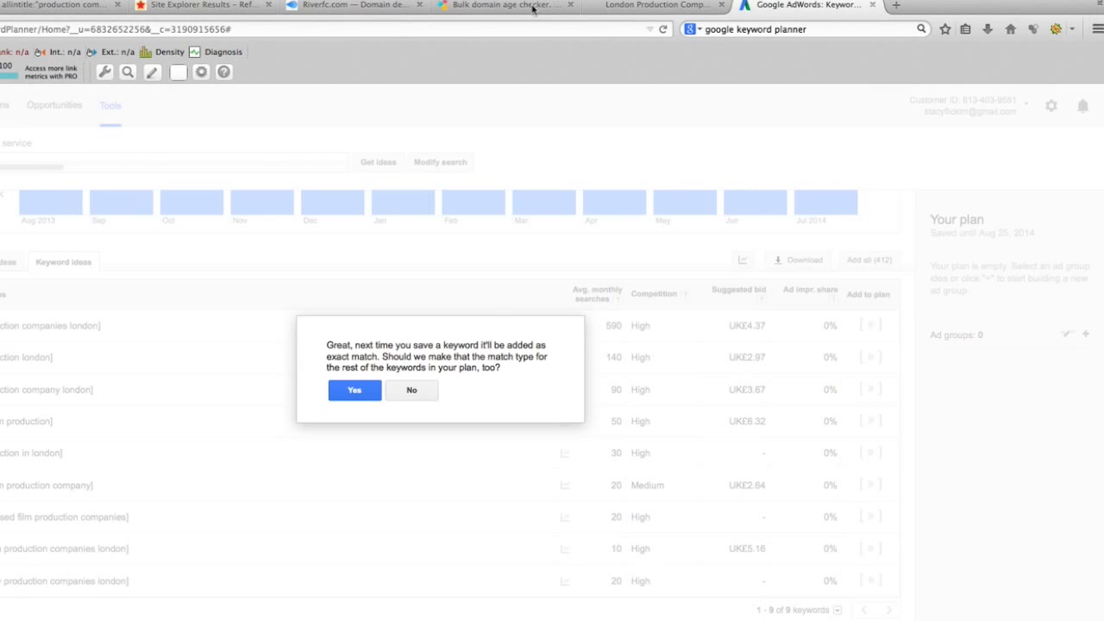
{"action": "left_click", "coordinate": [352, 388]}
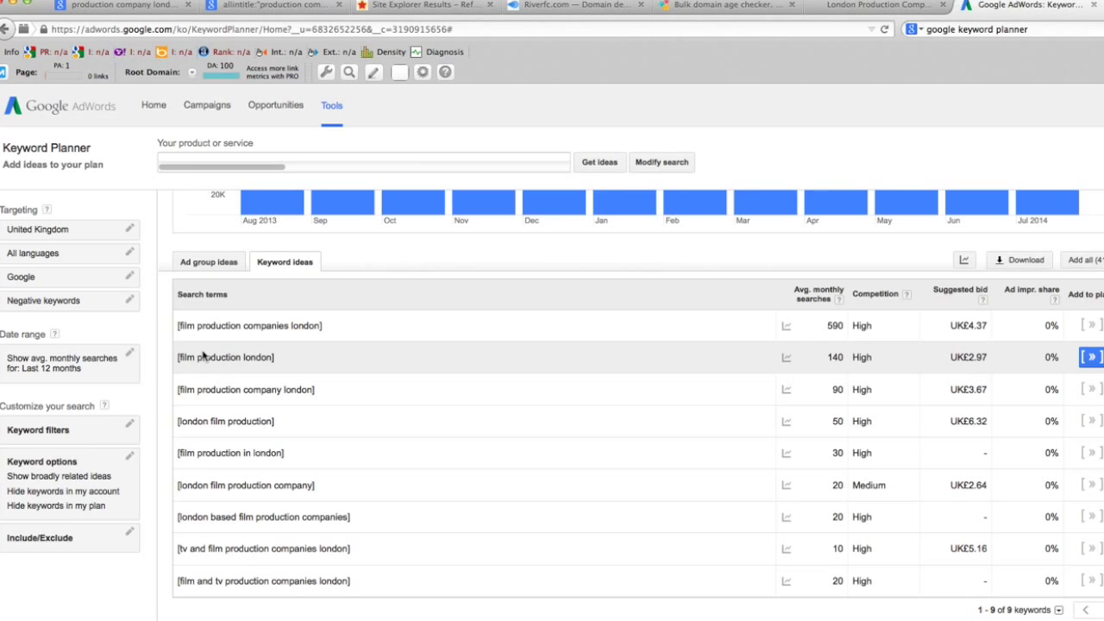
Return to the ad group ideas, prepare an Excel CSV download of their historical statistics, and close it without saving the file.
{"action": "left_click", "coordinate": [222, 268]}
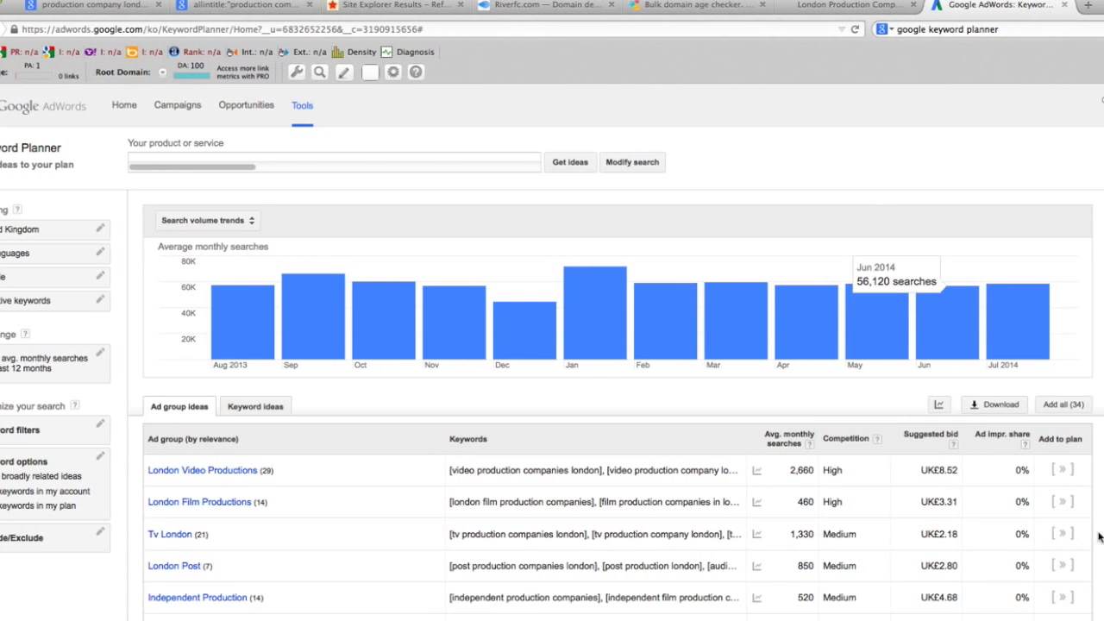
{"action": "left_click", "coordinate": [983, 407]}
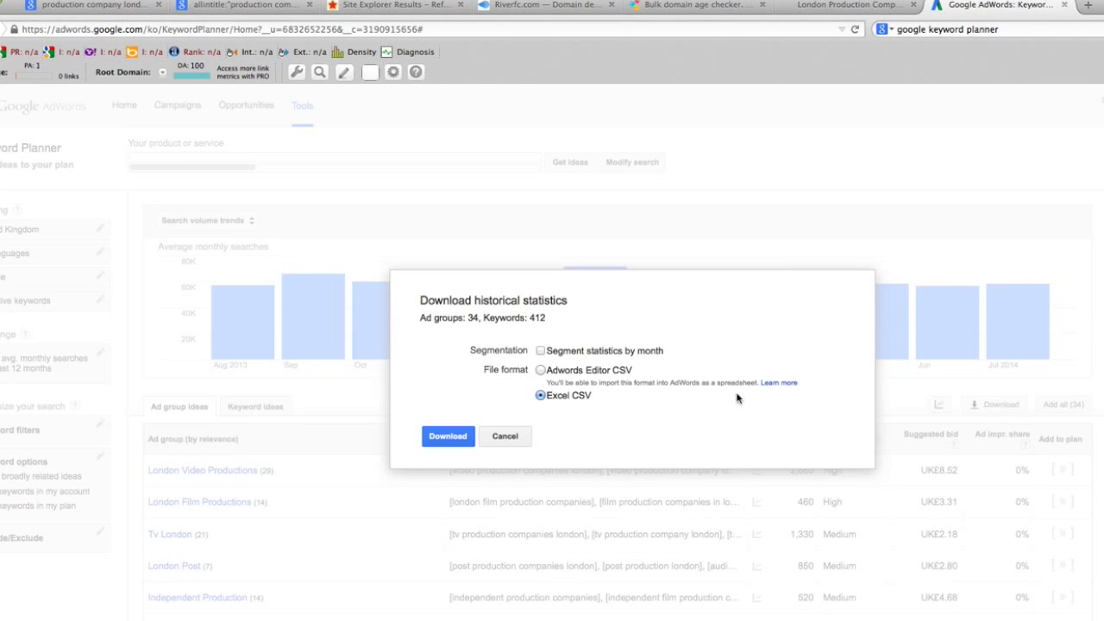
{"action": "left_click", "coordinate": [450, 441]}
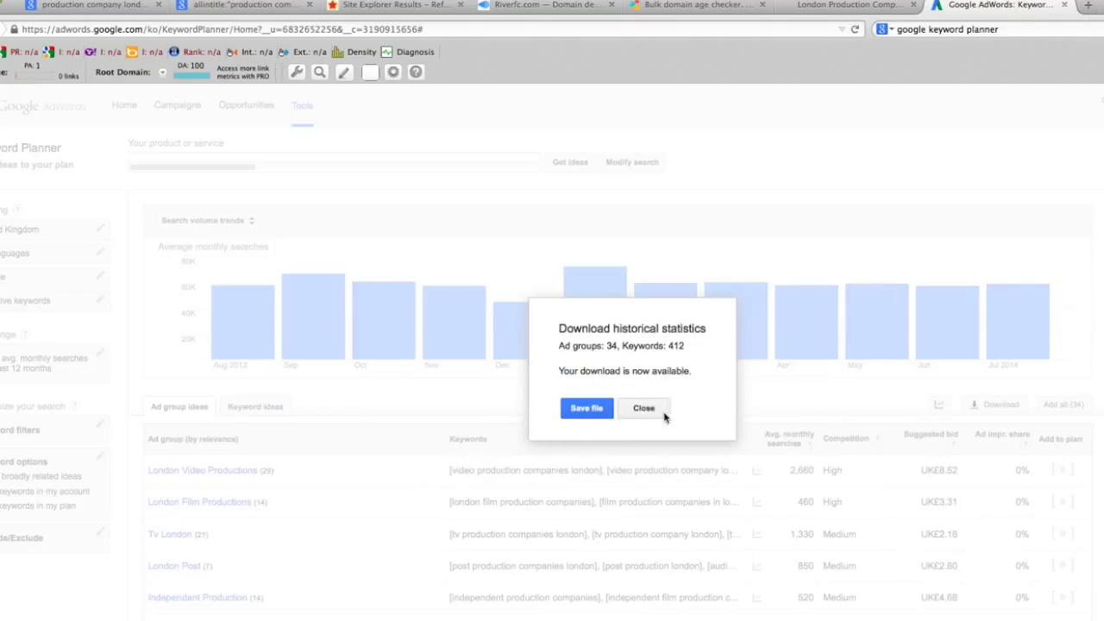
{"action": "left_click", "coordinate": [639, 413]}
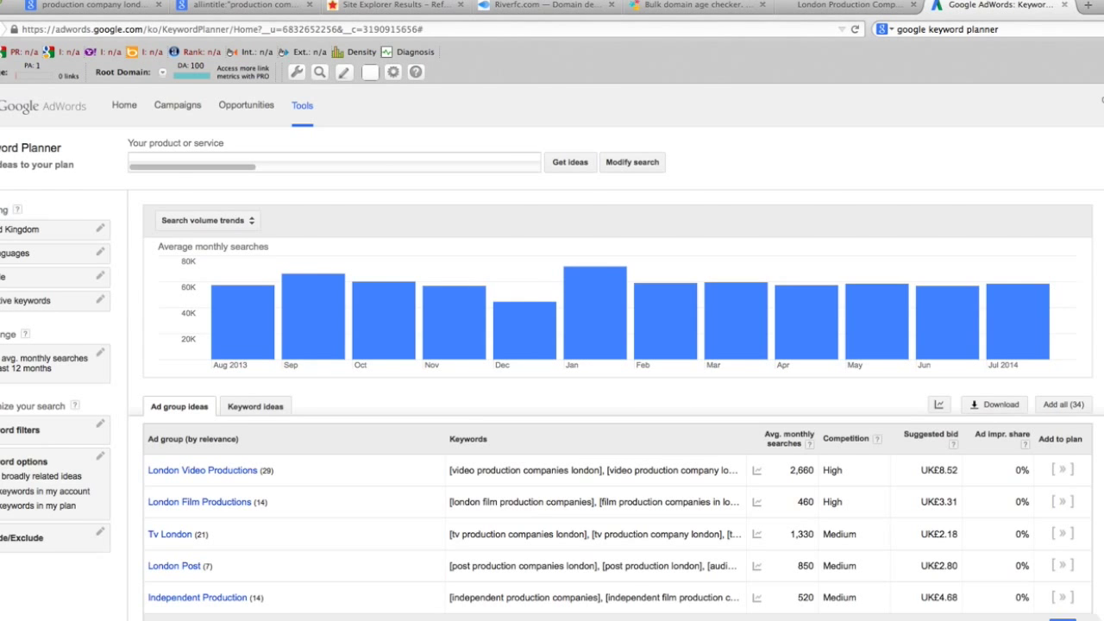
Switch to the film production keyword spreadsheet in OpenOffice Calc and look through its keyword rows.
{"action": "key", "text": "super+Tab"}
{"action": "left_click_drag", "start_coordinate": [518, 81], "coordinate": [473, 5]}
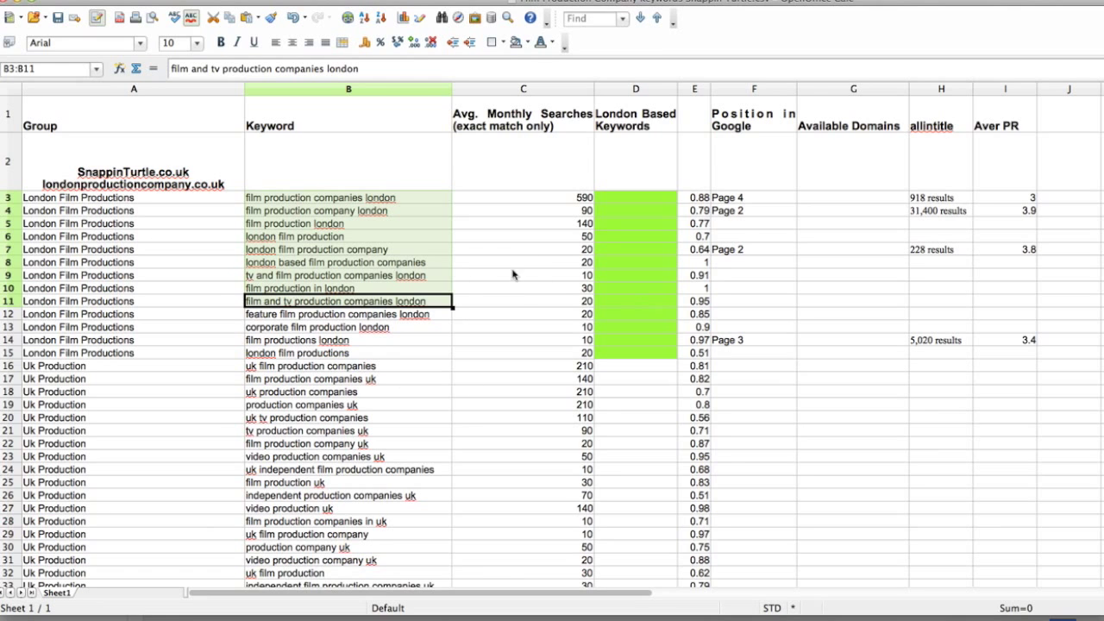
{"action": "scroll", "coordinate": [218, 302], "scroll_direction": "down", "scroll_amount": 9}
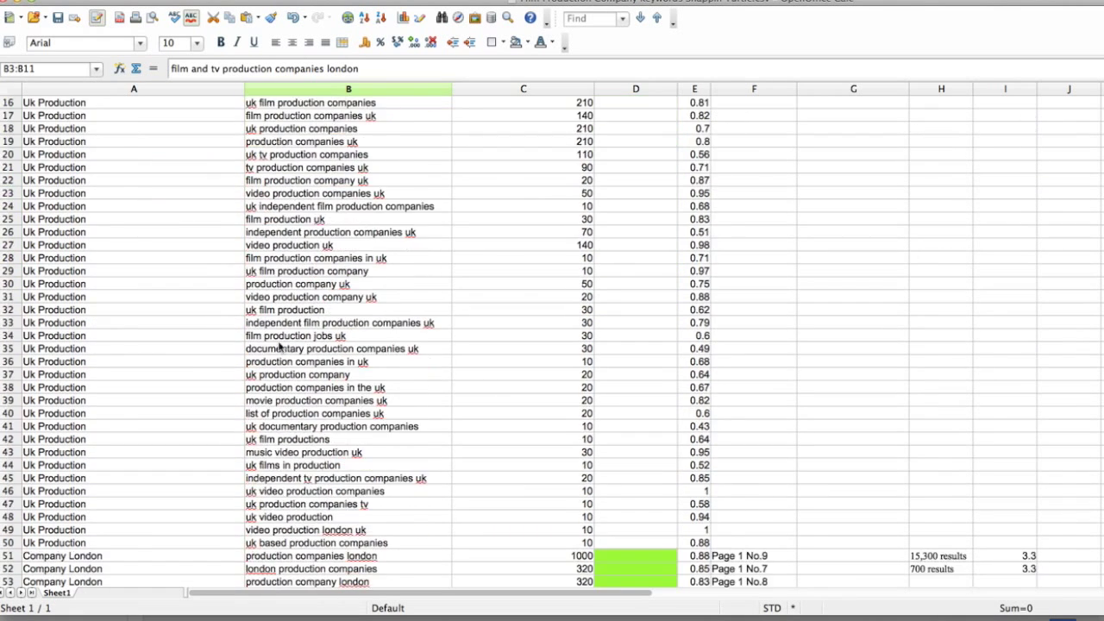
{"action": "scroll", "coordinate": [519, 343], "scroll_direction": "down", "scroll_amount": 20}
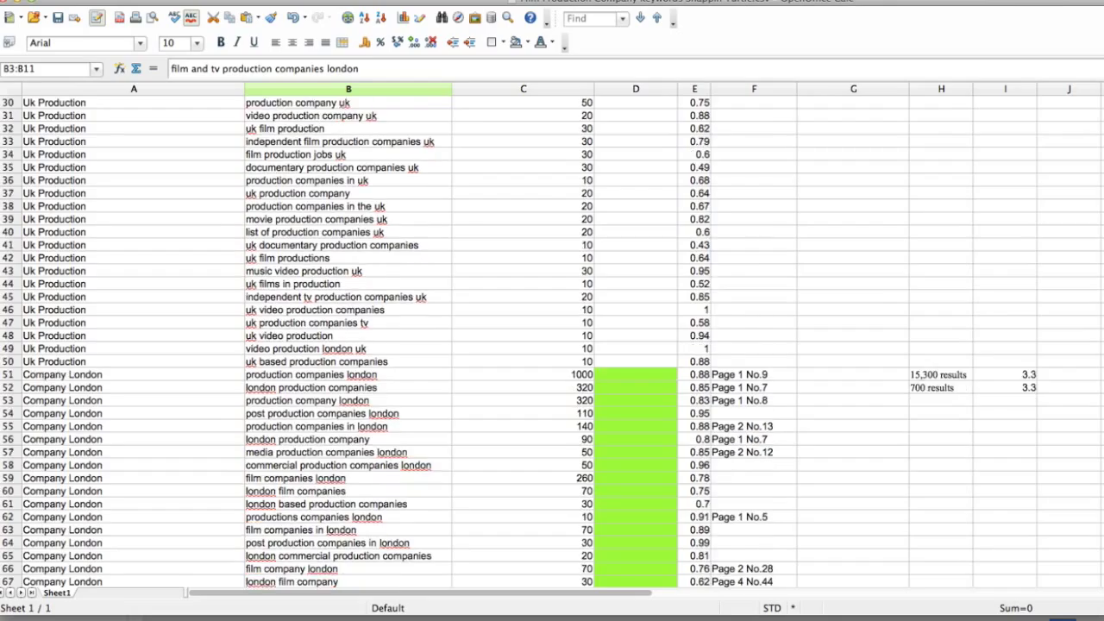
{"action": "scroll", "coordinate": [553, 343], "scroll_direction": "up", "scroll_amount": 20}
Examine the Group, Keyword and Avg. Monthly Searches columns down through the London, UK and film company groups.
{"action": "left_click", "coordinate": [219, 327]}
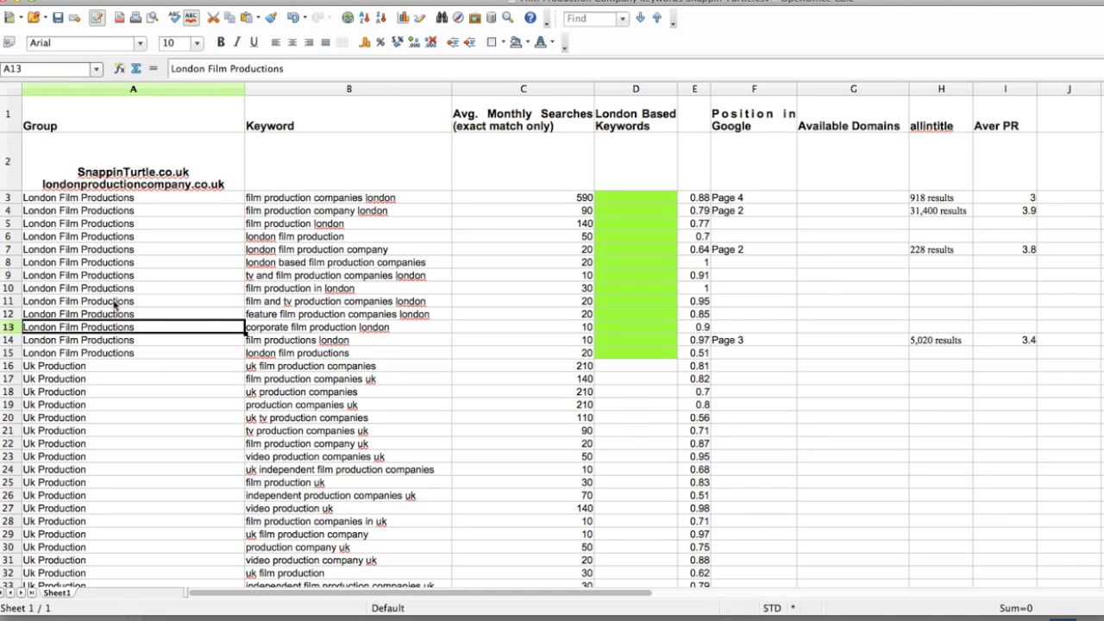
{"action": "left_click_drag", "start_coordinate": [121, 249], "coordinate": [130, 583]}
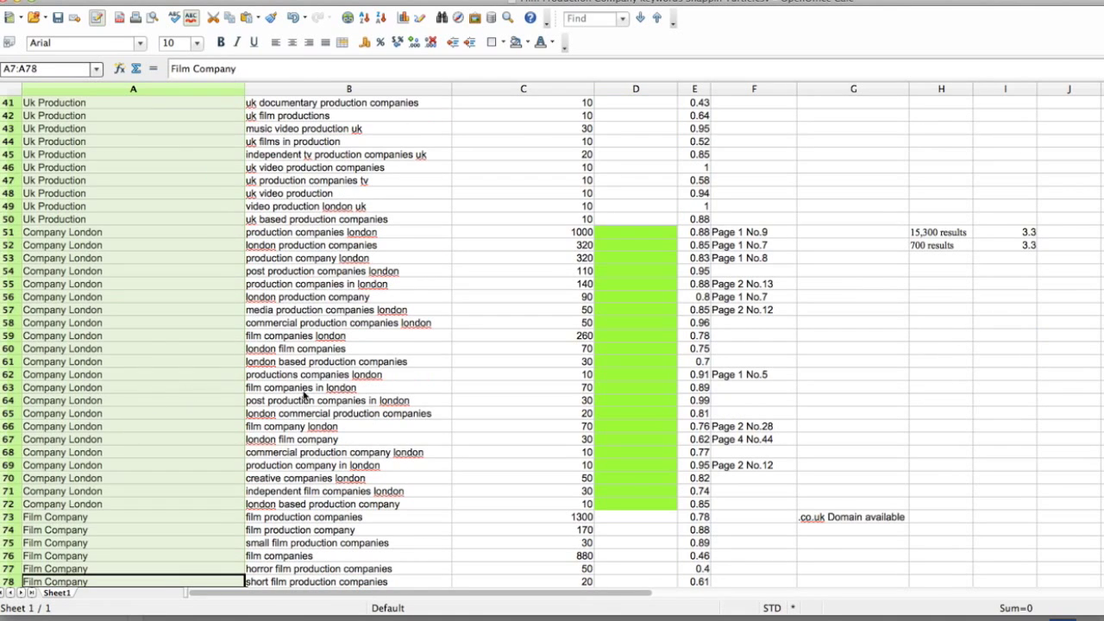
{"action": "left_click", "coordinate": [279, 387]}
{"action": "left_click_drag", "start_coordinate": [358, 231], "coordinate": [348, 545]}
{"action": "left_click_drag", "start_coordinate": [514, 142], "coordinate": [520, 458]}
{"action": "scroll", "coordinate": [520, 458], "scroll_direction": "up", "scroll_amount": 7}
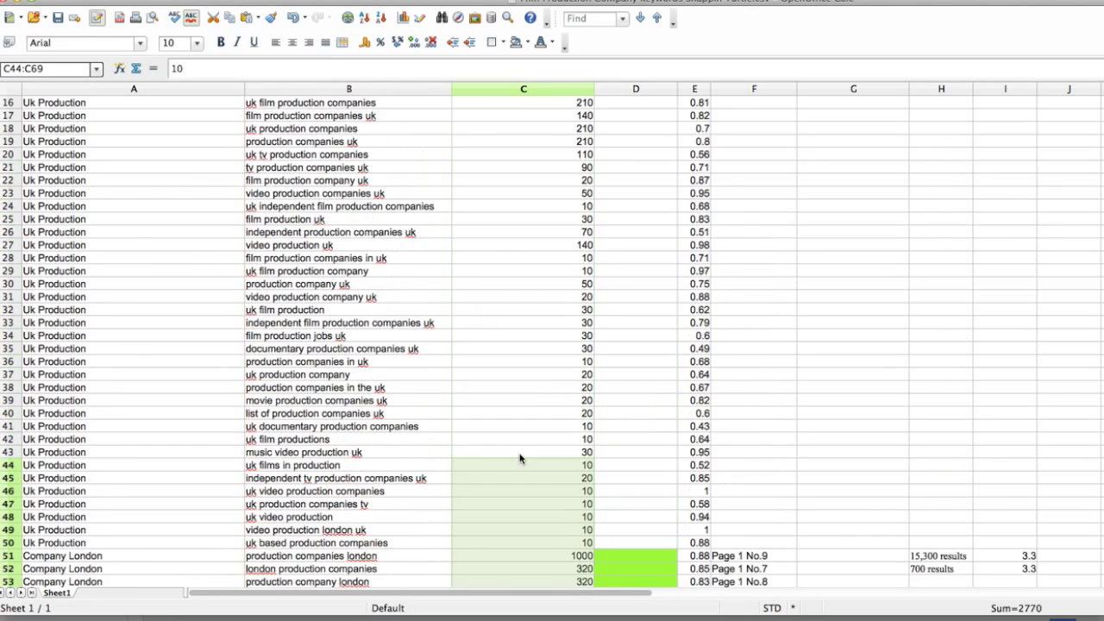
{"action": "scroll", "coordinate": [520, 458], "scroll_direction": "up", "scroll_amount": 6}
Review the exact match monthly searches heading and the green-marked London-based keywords in rows 3 to 15.
{"action": "left_click", "coordinate": [533, 263]}
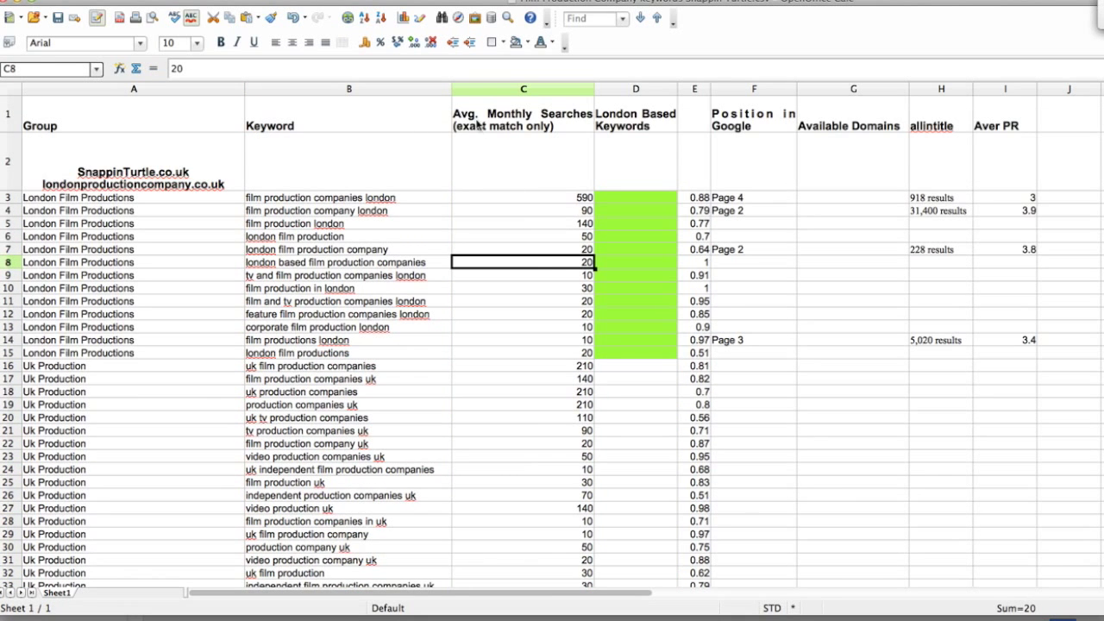
{"action": "double_click", "coordinate": [479, 129]}
{"action": "left_click", "coordinate": [498, 164]}
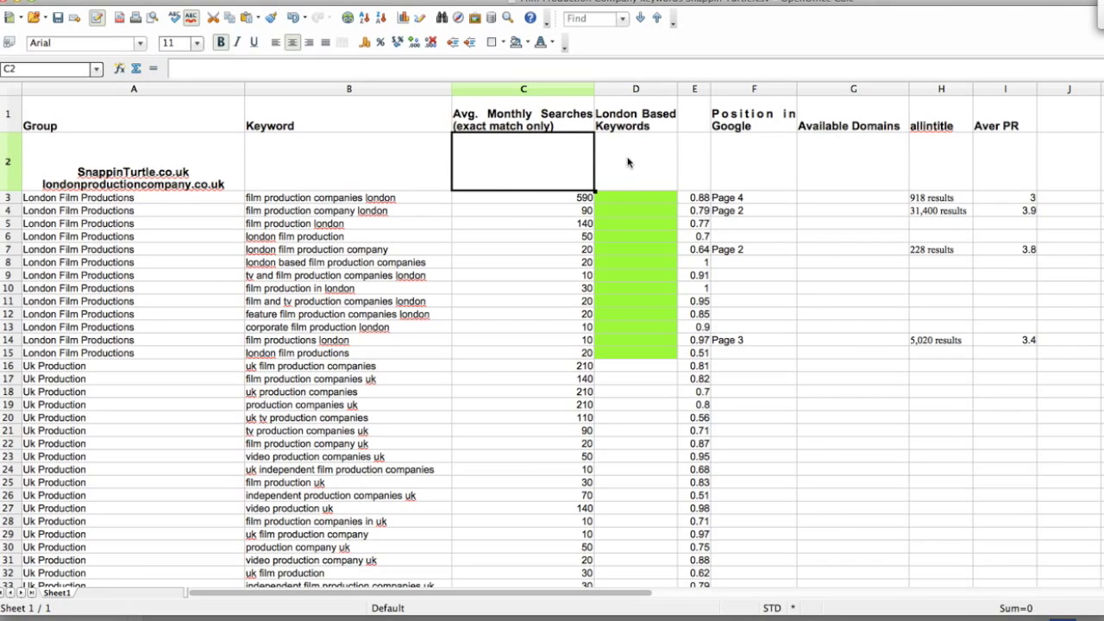
{"action": "left_click_drag", "start_coordinate": [627, 201], "coordinate": [624, 353]}
{"action": "left_click", "coordinate": [624, 354]}
{"action": "left_click", "coordinate": [514, 356]}
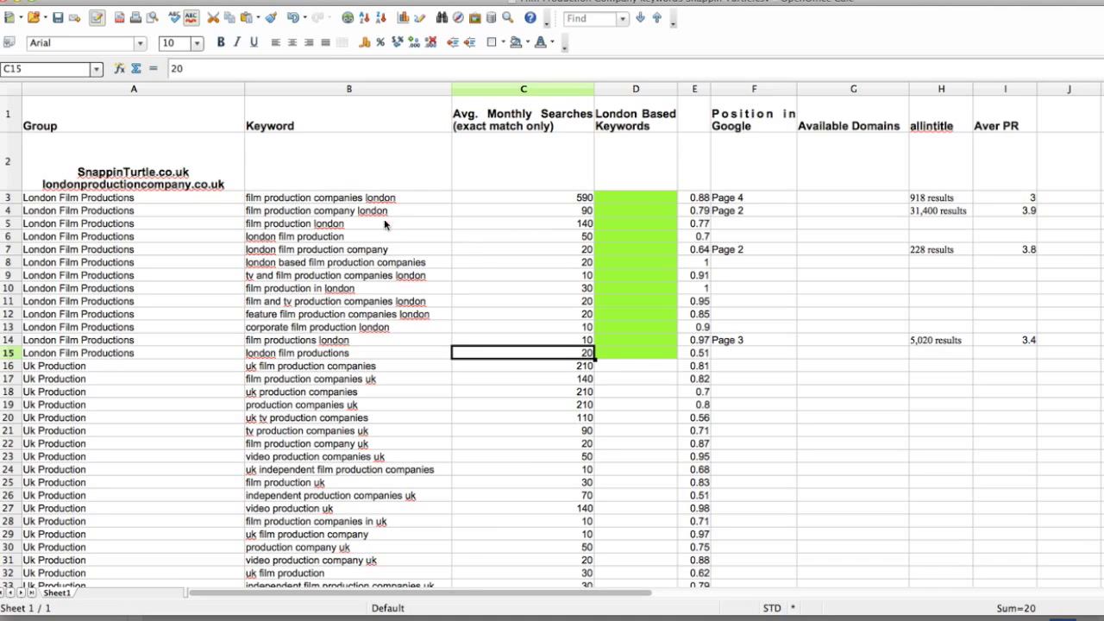
{"action": "left_click_drag", "start_coordinate": [377, 201], "coordinate": [382, 353]}
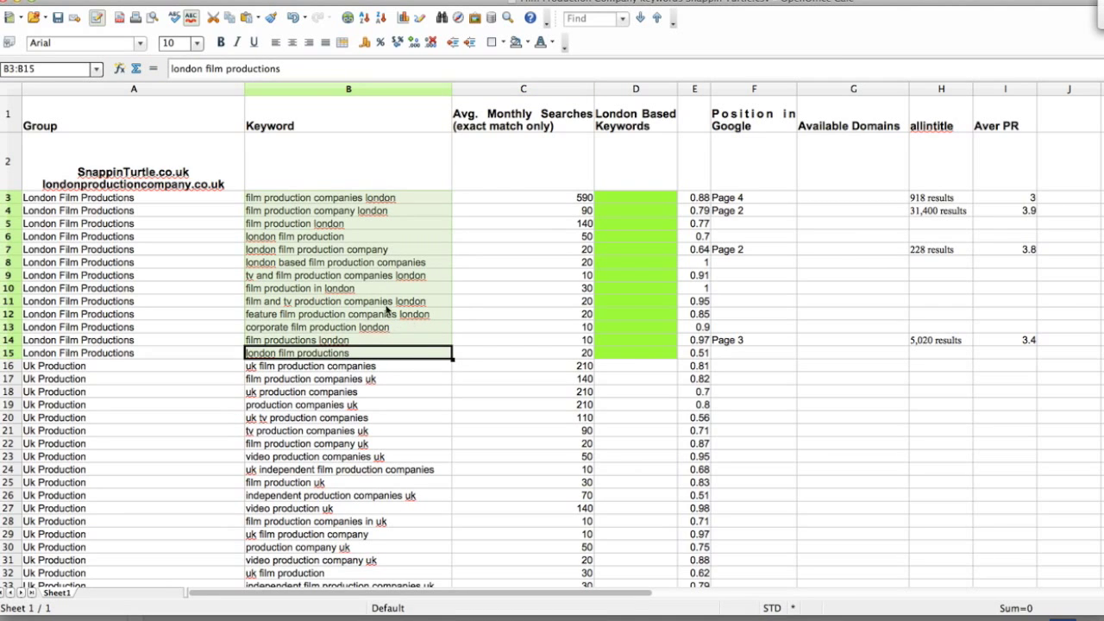
{"action": "left_click", "coordinate": [657, 399]}
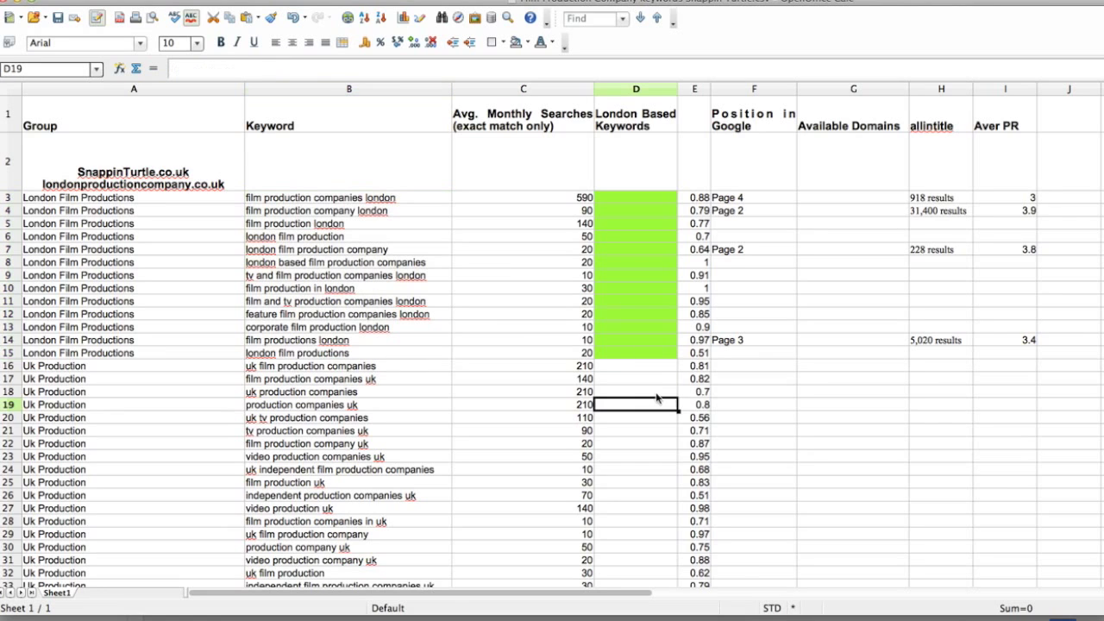
Examine the unlabelled values in column E and the Position in Google entries for the London film keywords.
{"action": "left_click", "coordinate": [692, 119]}
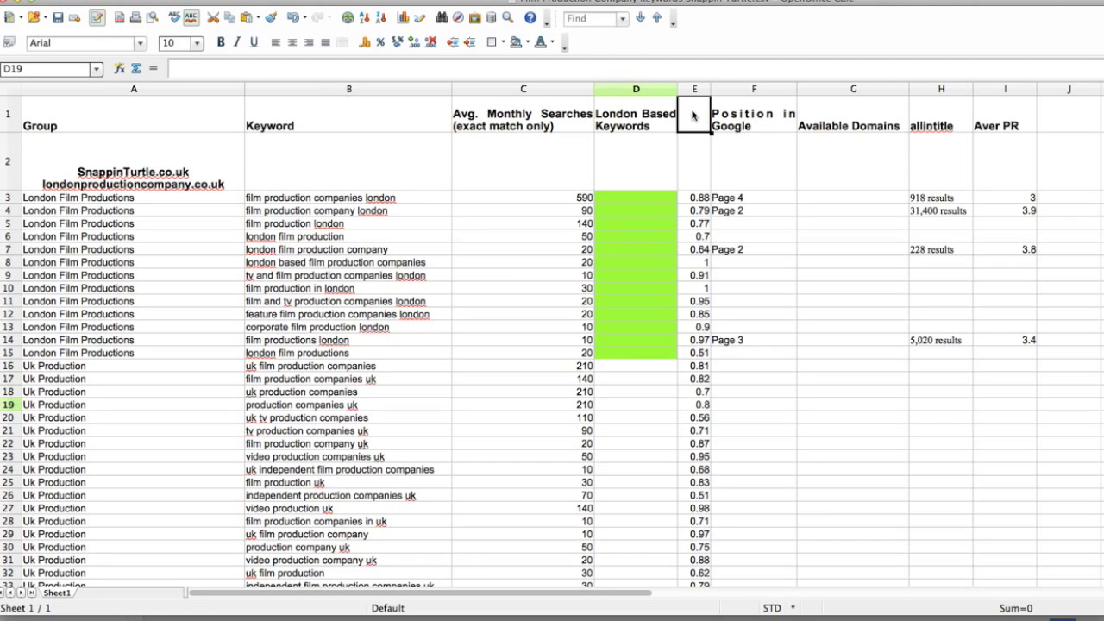
{"action": "left_click", "coordinate": [695, 90]}
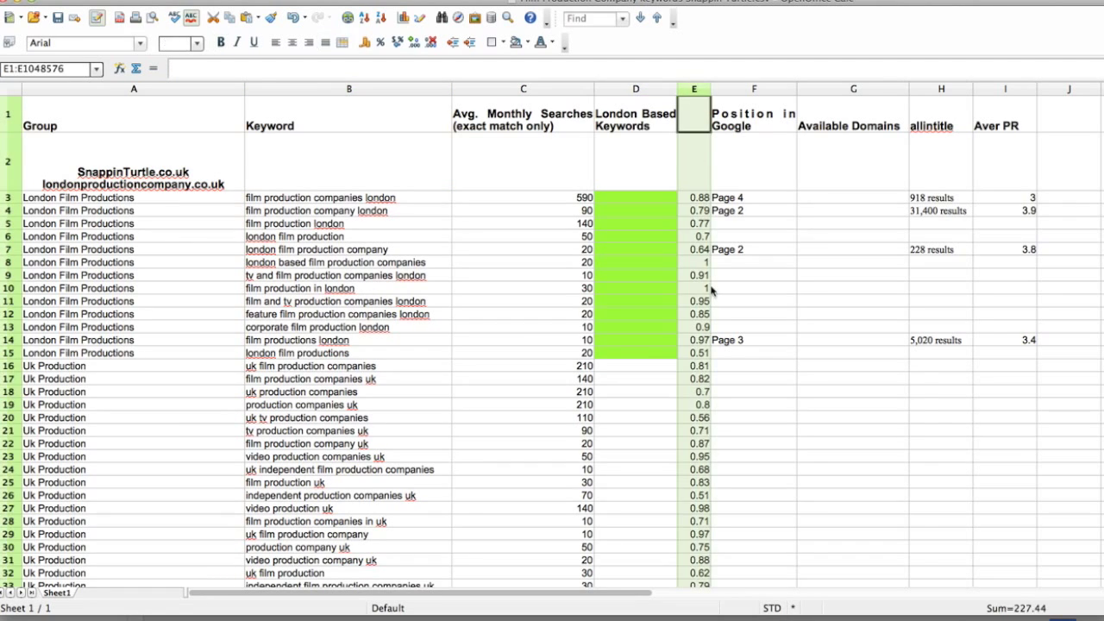
{"action": "left_click", "coordinate": [749, 378]}
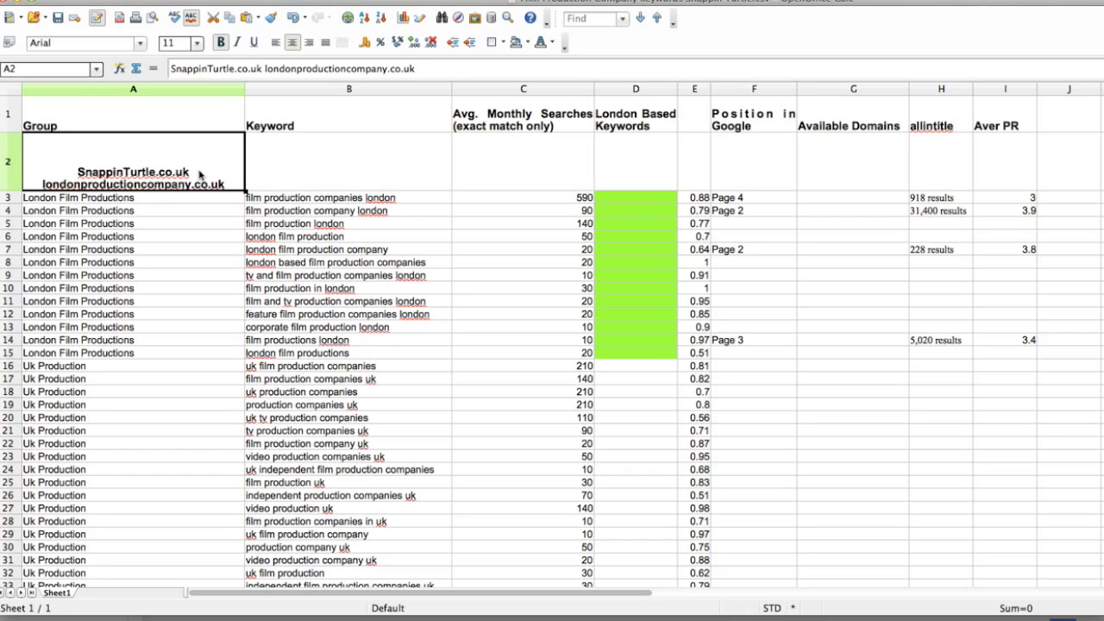
{"action": "left_click", "coordinate": [496, 201]}
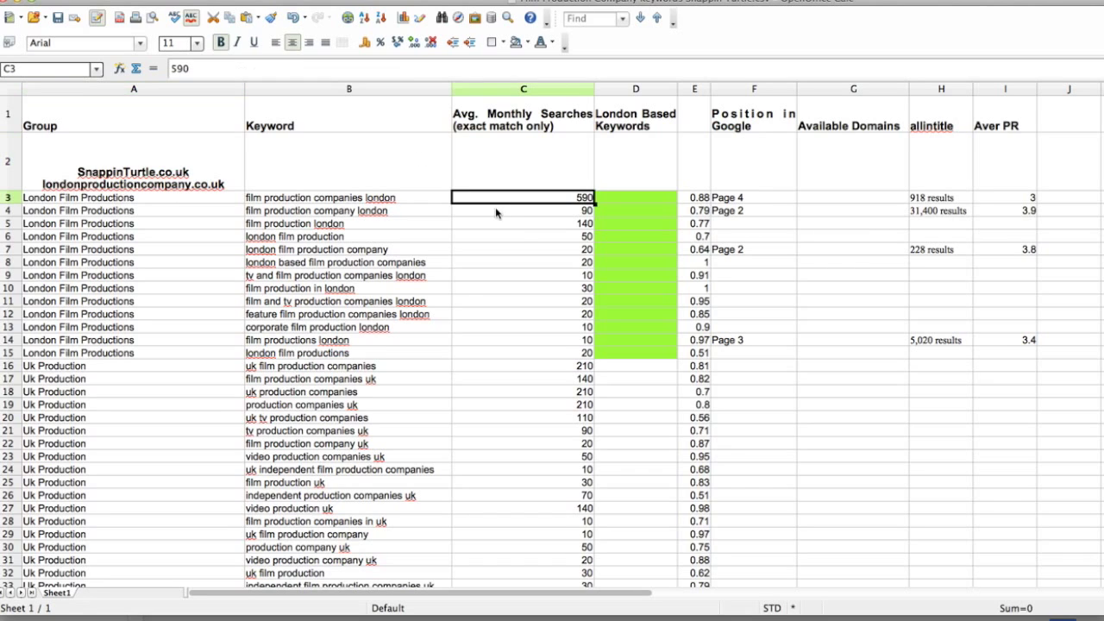
{"action": "left_click", "coordinate": [765, 200]}
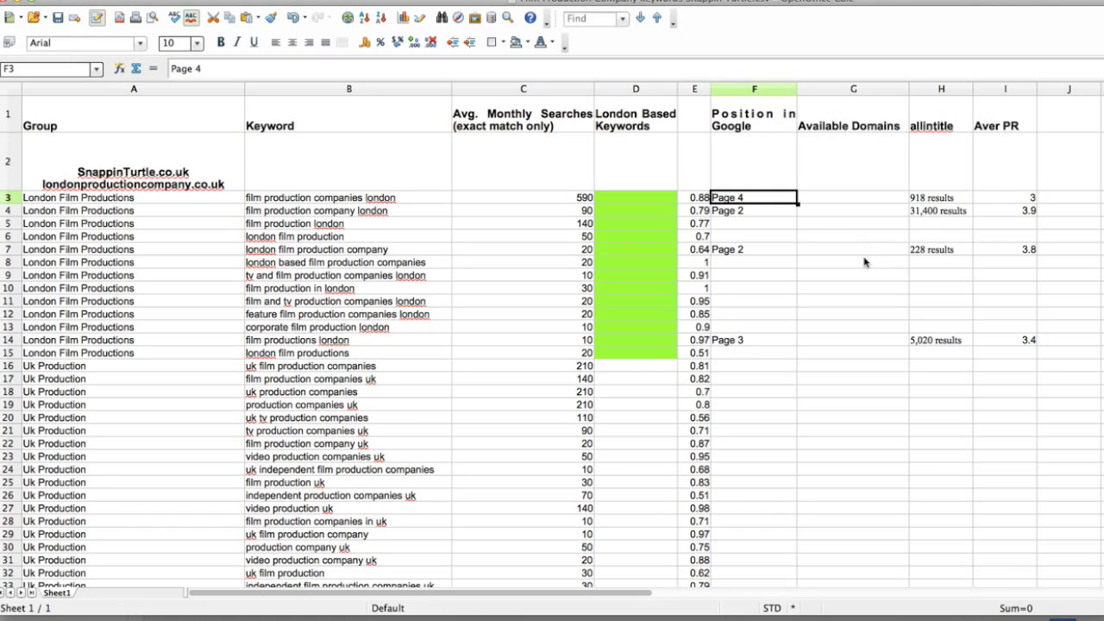
{"action": "left_click_drag", "start_coordinate": [764, 166], "coordinate": [763, 355]}
{"action": "left_click", "coordinate": [786, 408]}
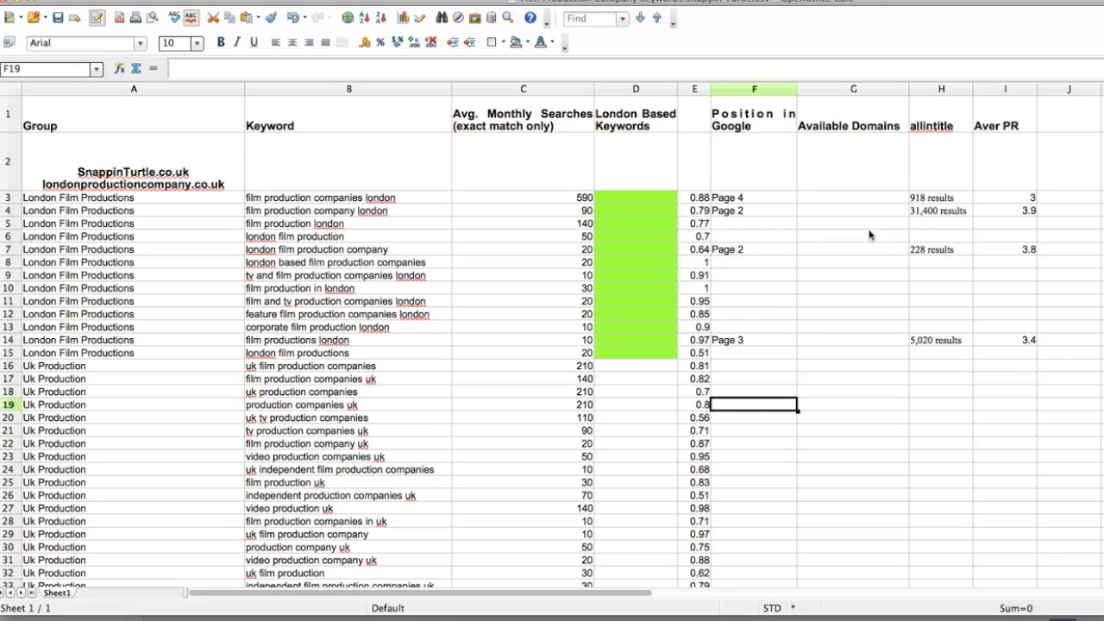
Examine the Available Domains, allintitle and Aver PR columns alongside the keywords.
{"action": "left_click_drag", "start_coordinate": [838, 167], "coordinate": [845, 389]}
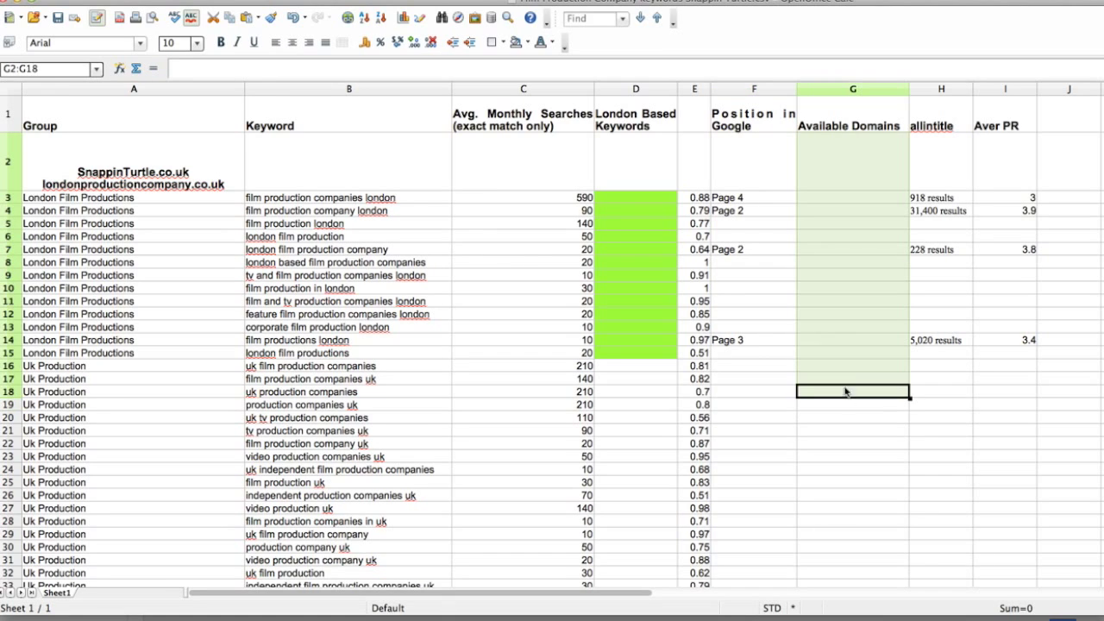
{"action": "left_click_drag", "start_coordinate": [350, 252], "coordinate": [353, 448]}
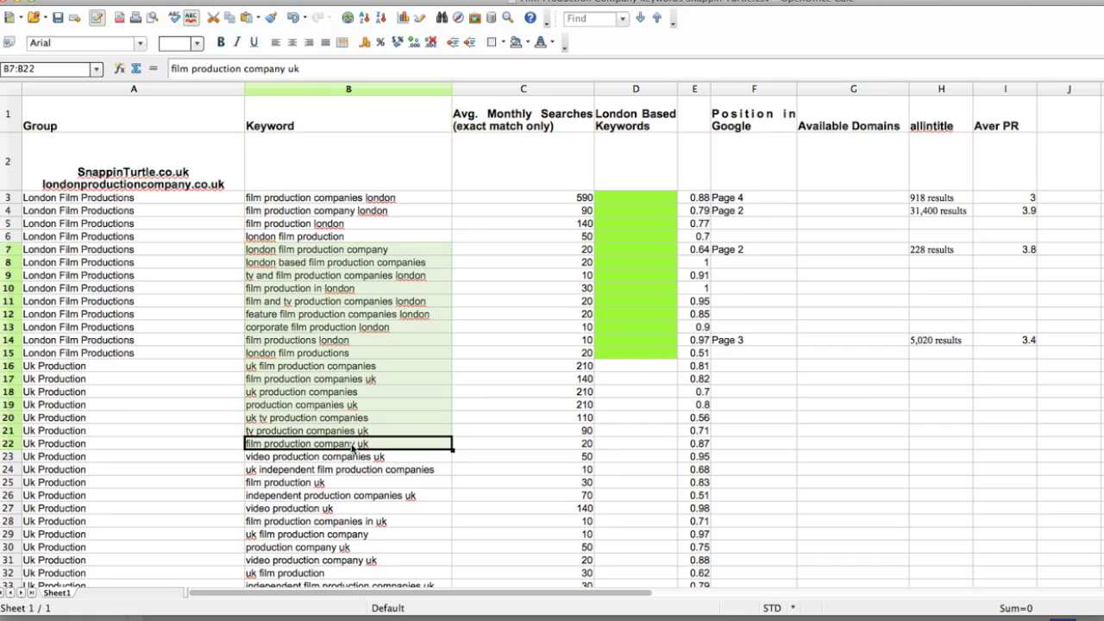
{"action": "left_click", "coordinate": [352, 274]}
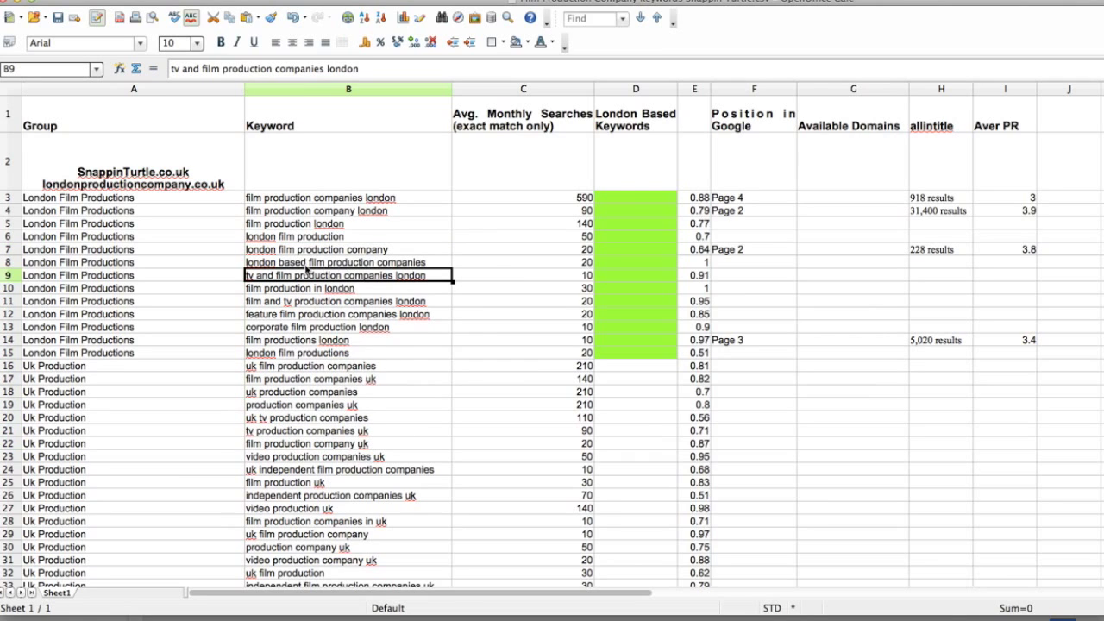
{"action": "left_click_drag", "start_coordinate": [944, 497], "coordinate": [930, 485]}
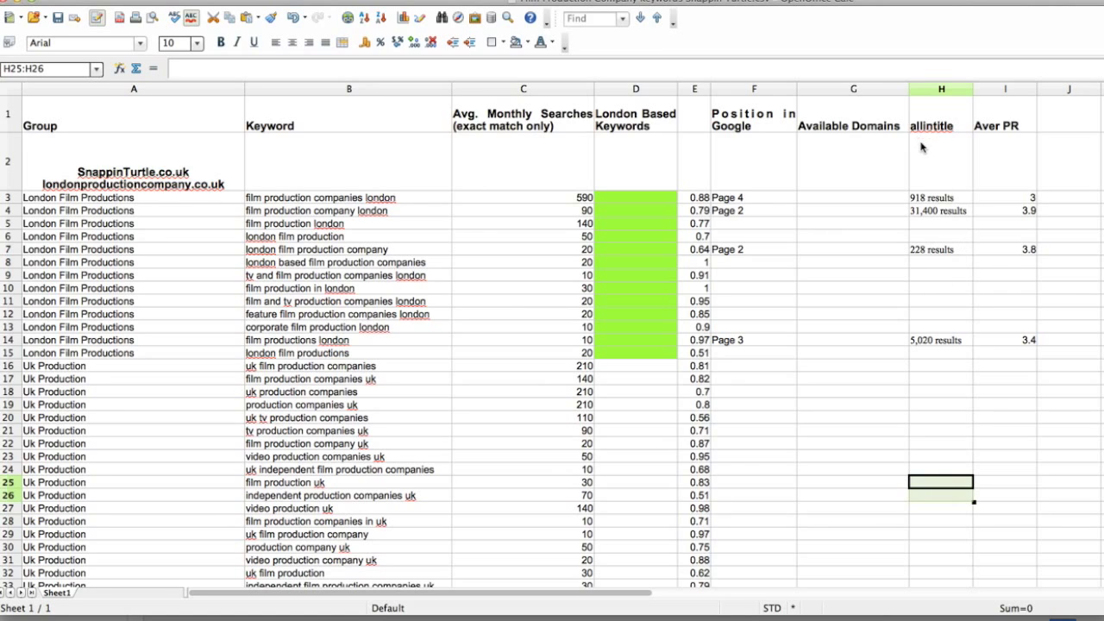
{"action": "left_click", "coordinate": [938, 91]}
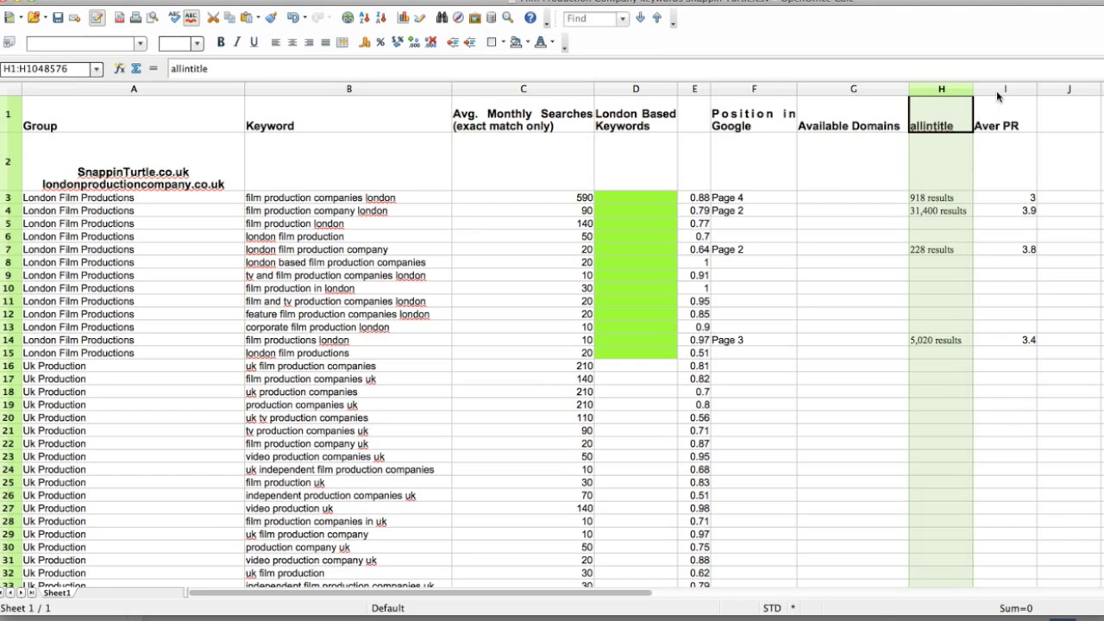
{"action": "left_click", "coordinate": [999, 93]}
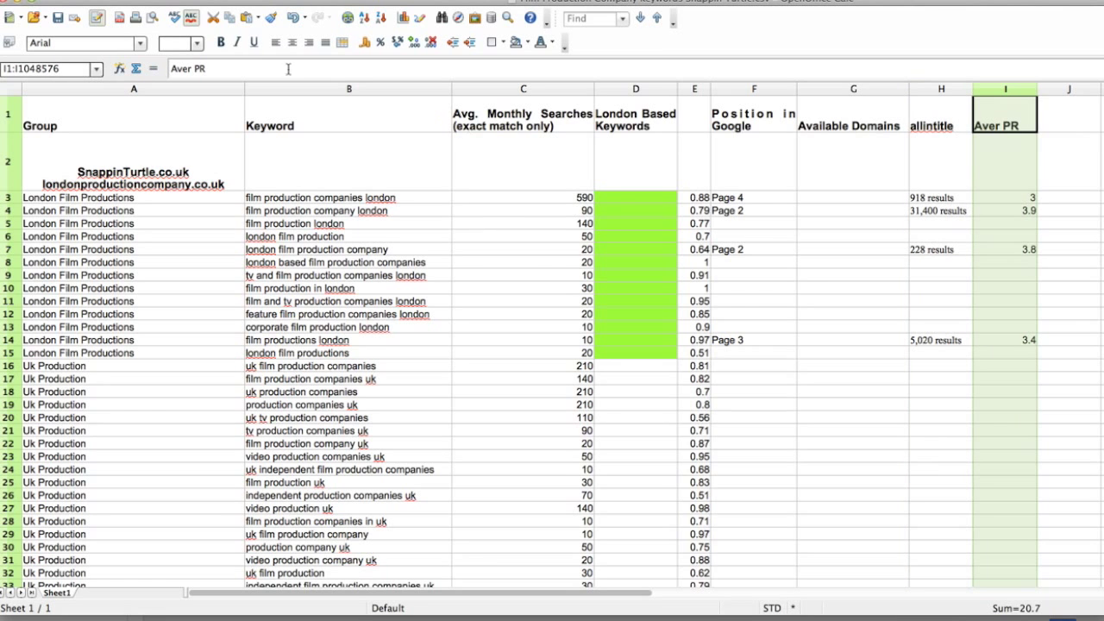
Switch from the spreadsheet to the browser and bring up the Google results for "production company london".
{"action": "left_click_drag", "start_coordinate": [122, 3], "coordinate": [706, 424]}
{"action": "left_click", "coordinate": [756, 185]}
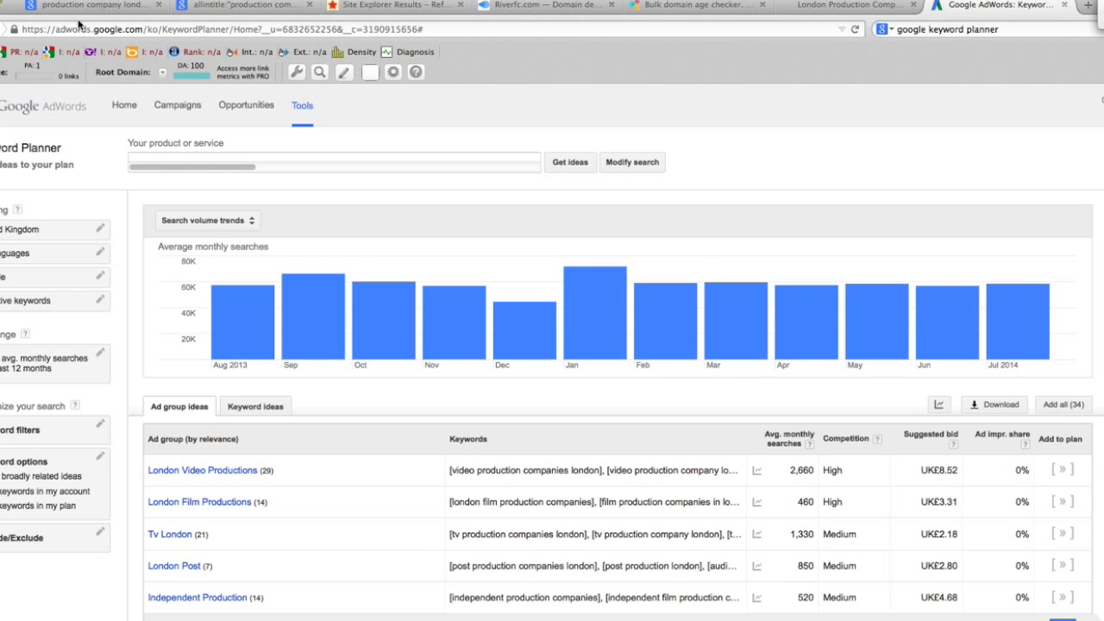
{"action": "left_click_drag", "start_coordinate": [15, 2], "coordinate": [47, 5]}
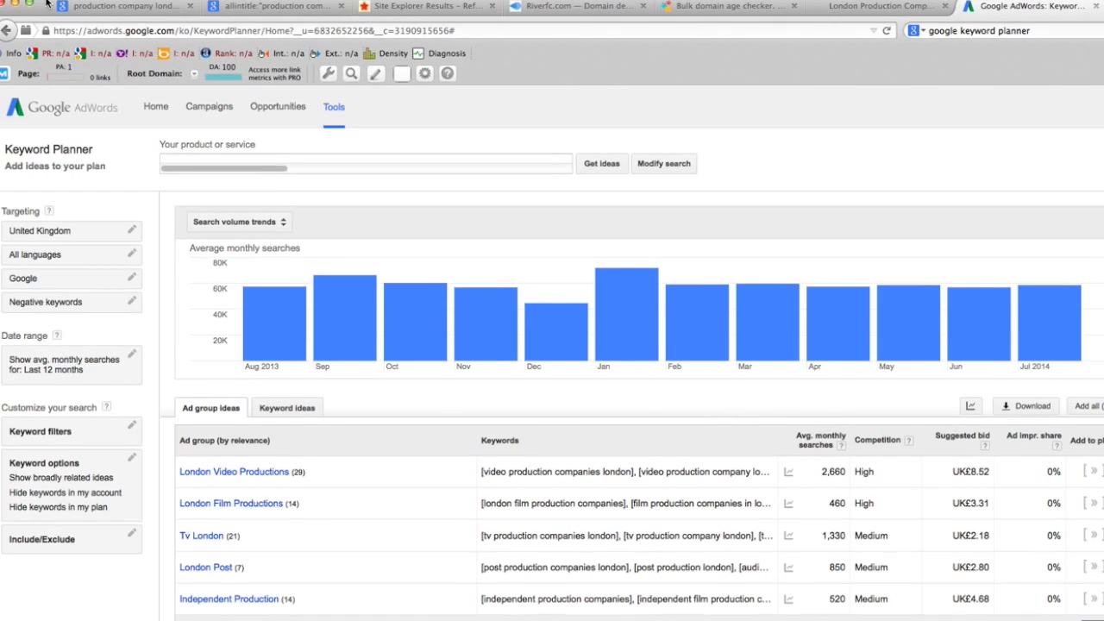
{"action": "left_click", "coordinate": [107, 7]}
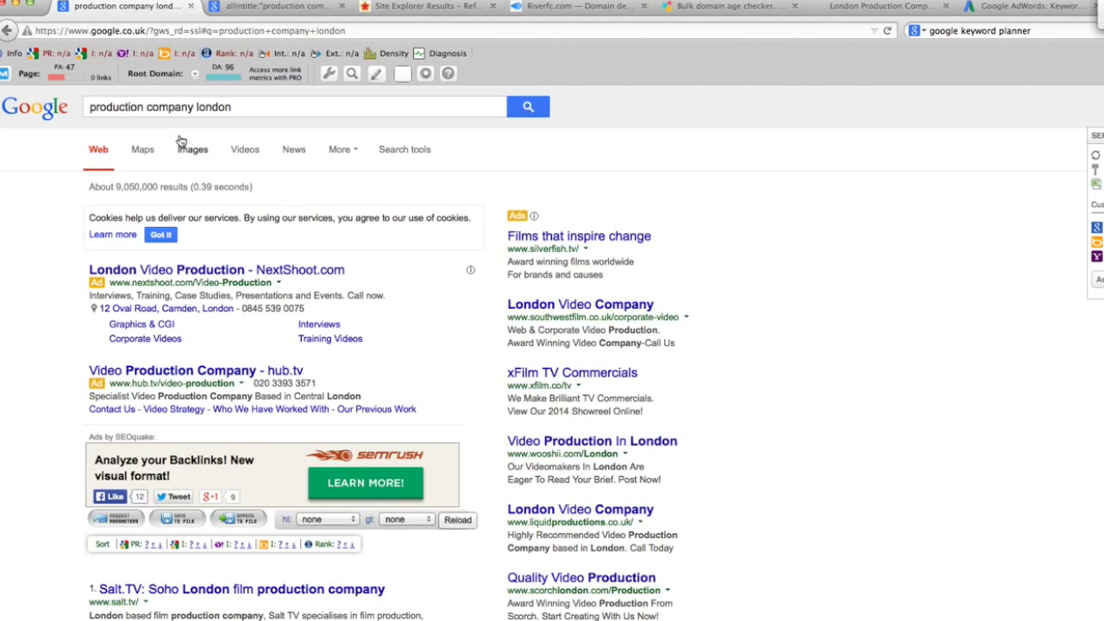
Examine the SEOquake and PA/DA metrics under the first three organic results for "production company london".
{"action": "scroll", "coordinate": [424, 359], "scroll_direction": "down", "scroll_amount": 1}
{"action": "scroll", "coordinate": [423, 359], "scroll_direction": "down", "scroll_amount": 2}
{"action": "scroll", "coordinate": [432, 414], "scroll_direction": "down", "scroll_amount": 3}
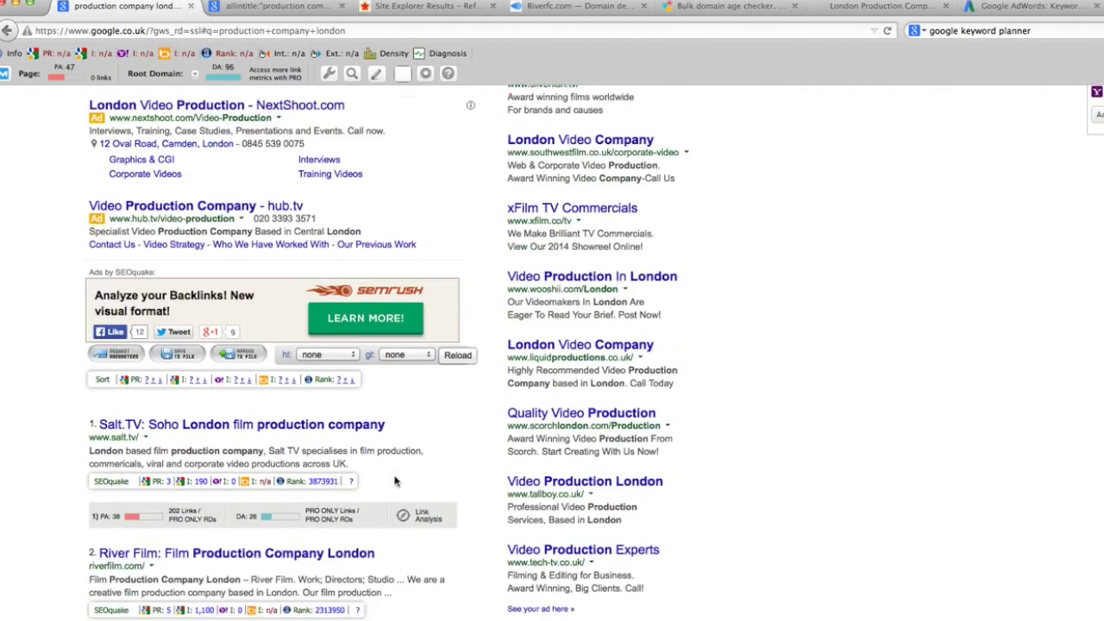
{"action": "scroll", "coordinate": [441, 460], "scroll_direction": "down", "scroll_amount": 3}
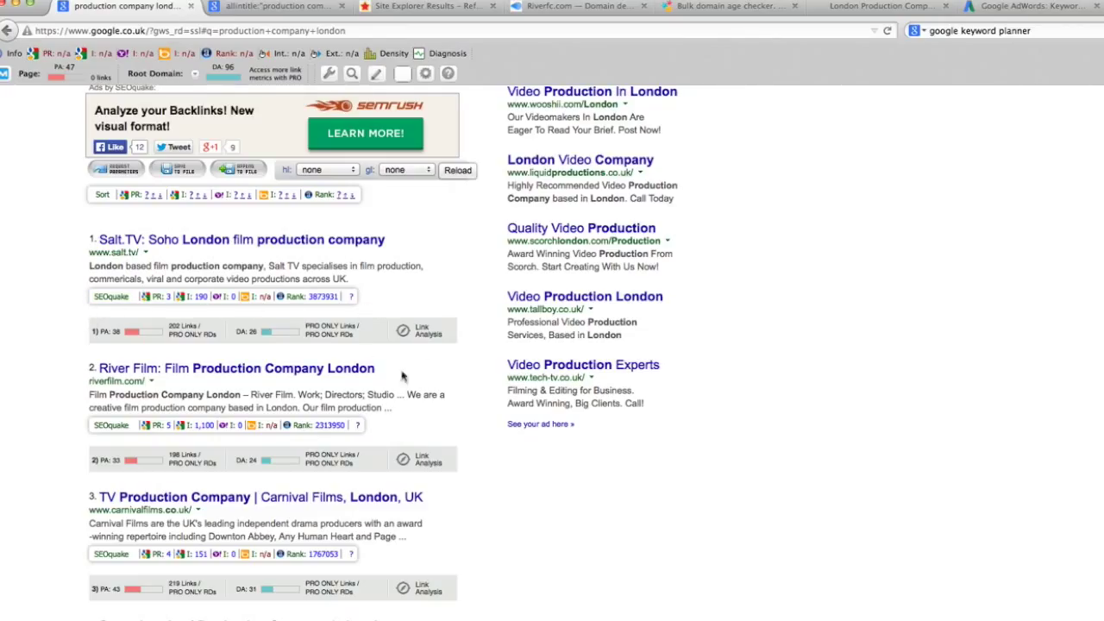
{"action": "left_click_drag", "start_coordinate": [82, 323], "coordinate": [70, 325]}
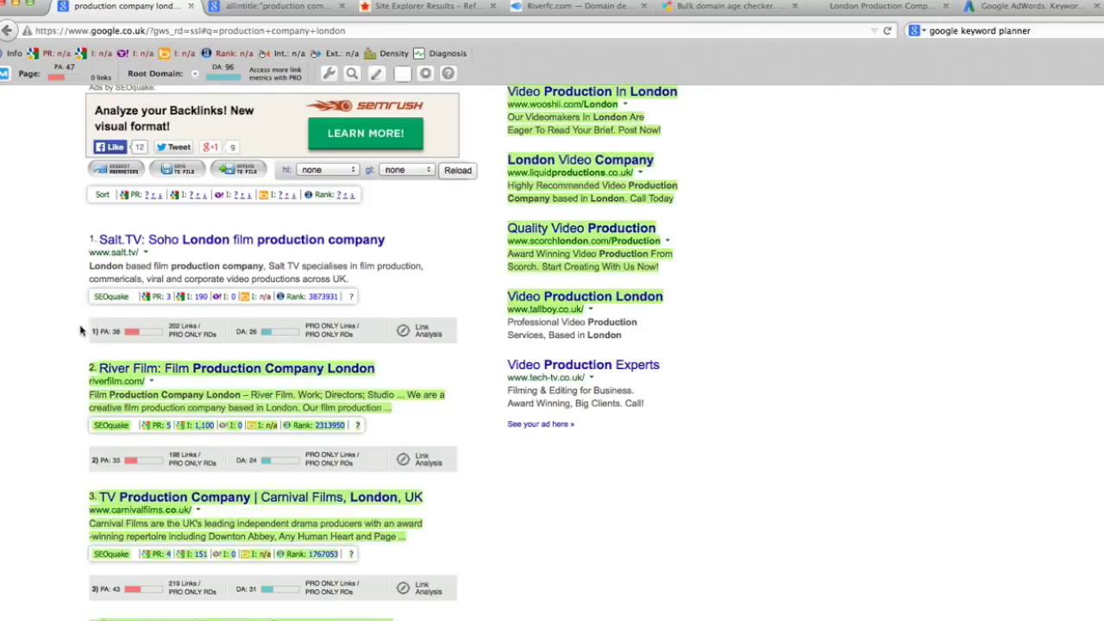
{"action": "left_click", "coordinate": [75, 351]}
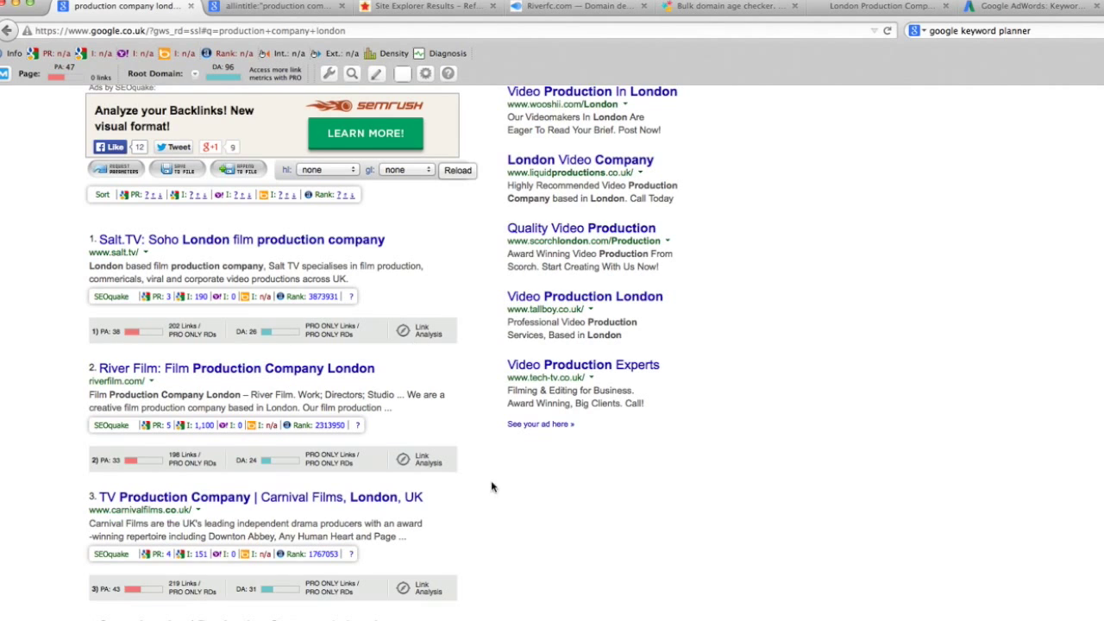
{"action": "scroll", "coordinate": [492, 487], "scroll_direction": "up", "scroll_amount": 5}
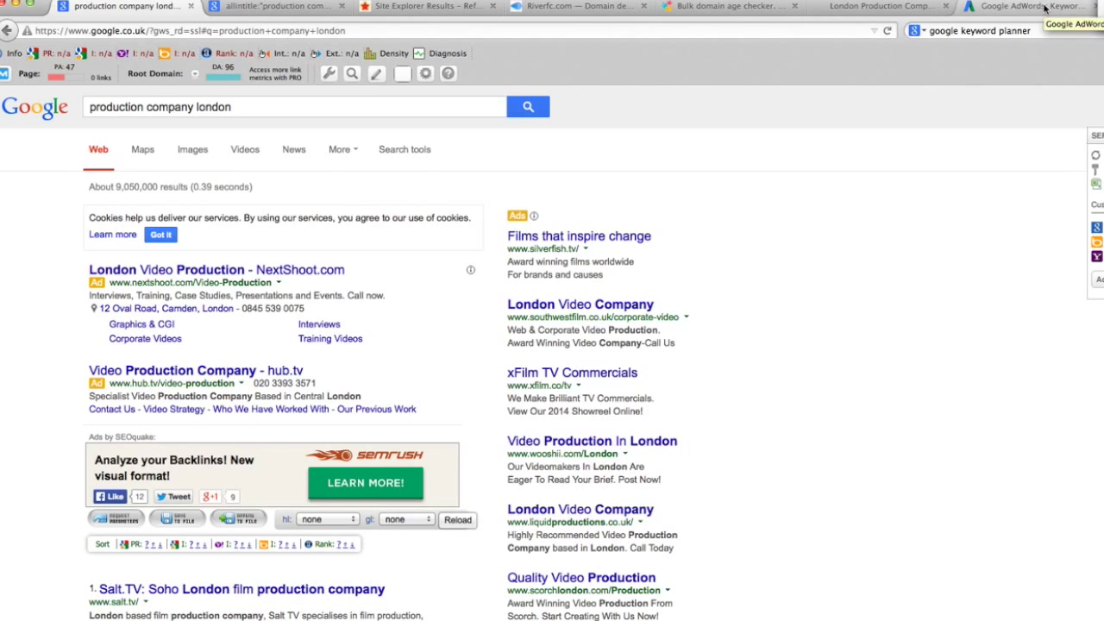
Search the web for "firefix plugin seo quake" from the Snappin' Turtle page.
{"action": "left_click", "coordinate": [890, 10]}
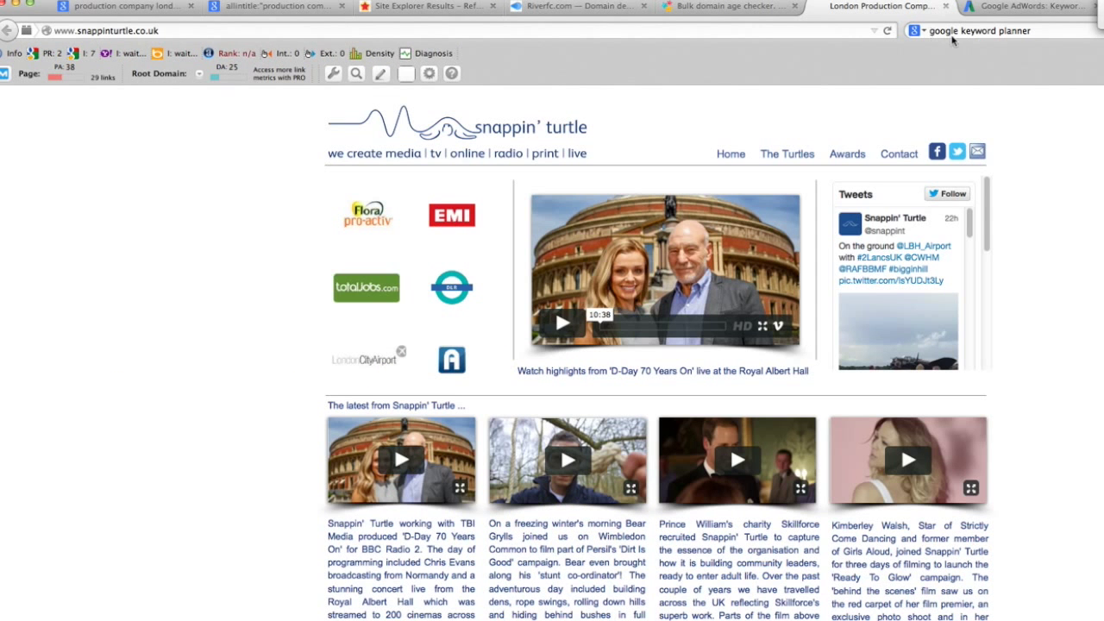
{"action": "left_click", "coordinate": [947, 32]}
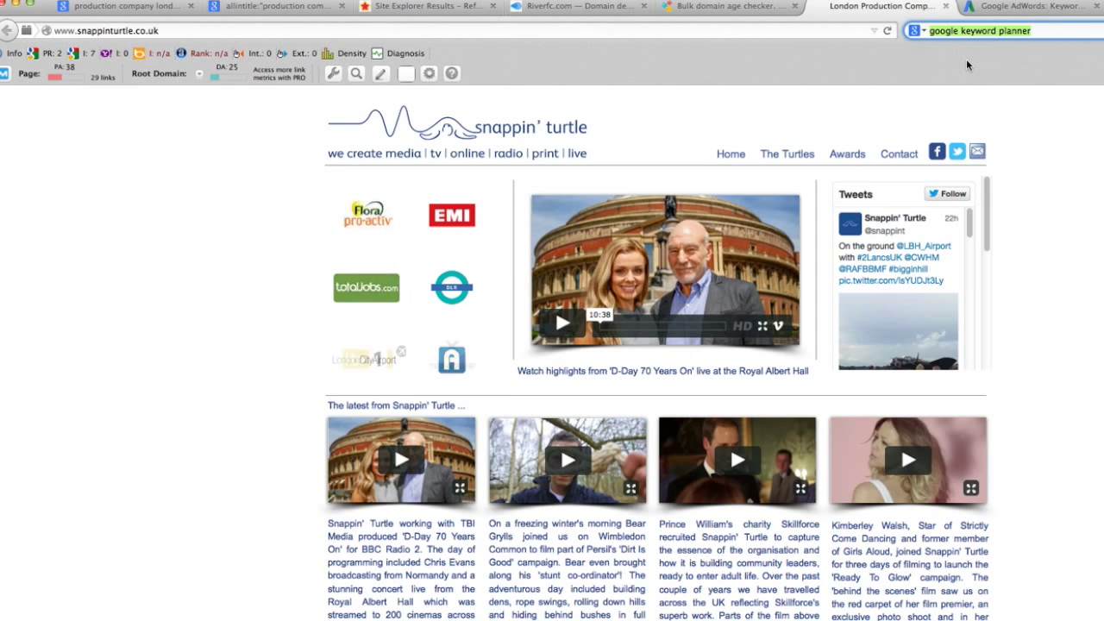
{"action": "type", "text": "fir"}
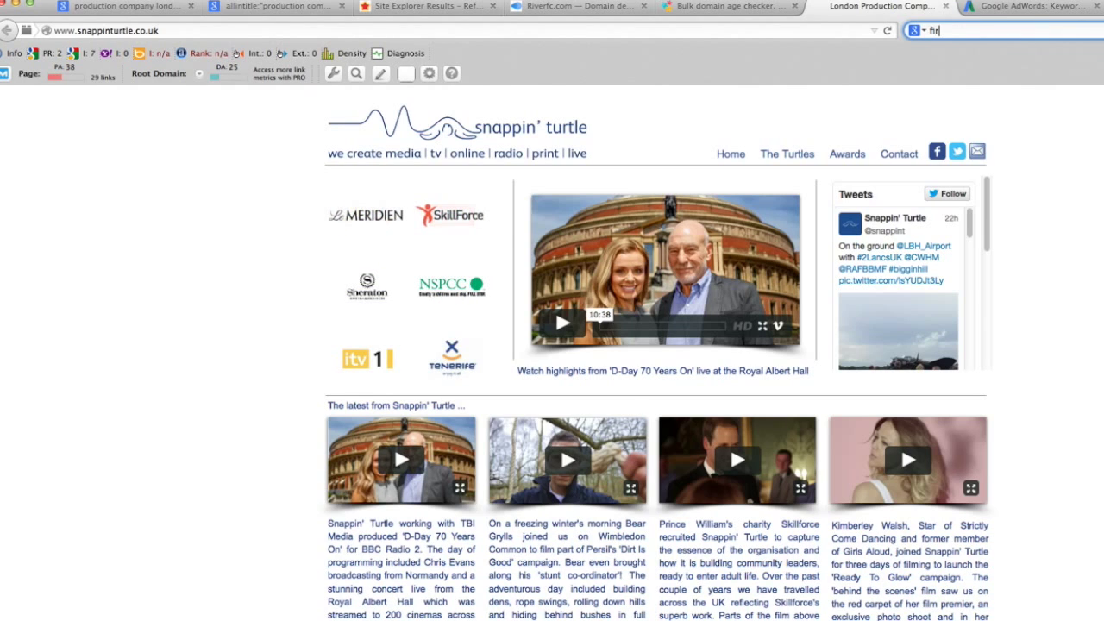
{"action": "type", "text": "efix"}
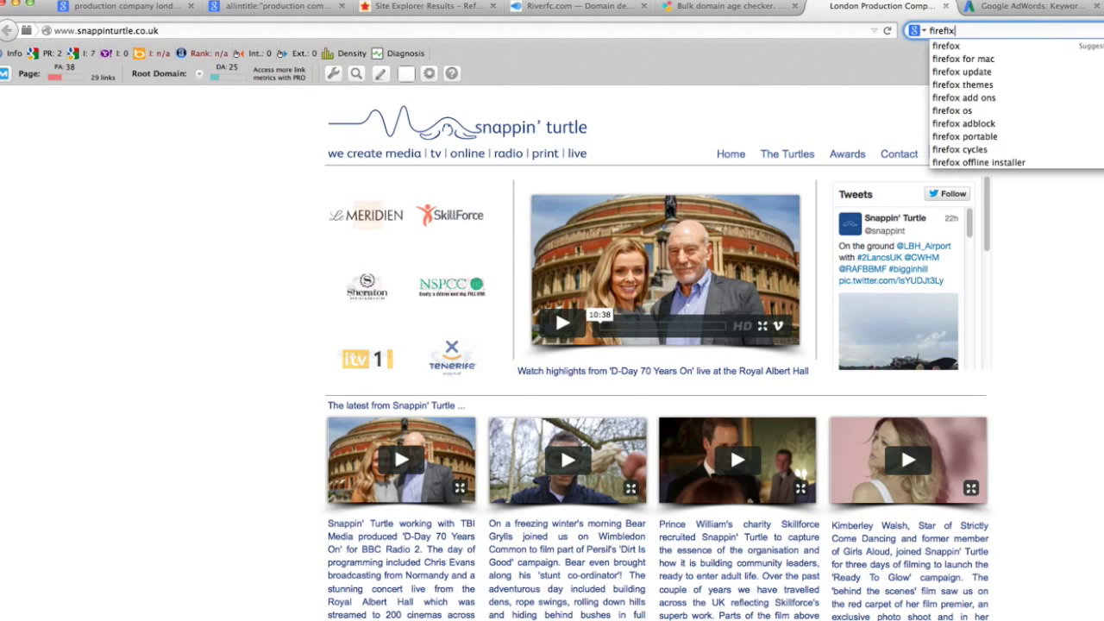
{"action": "type", "text": " plugin seo "}
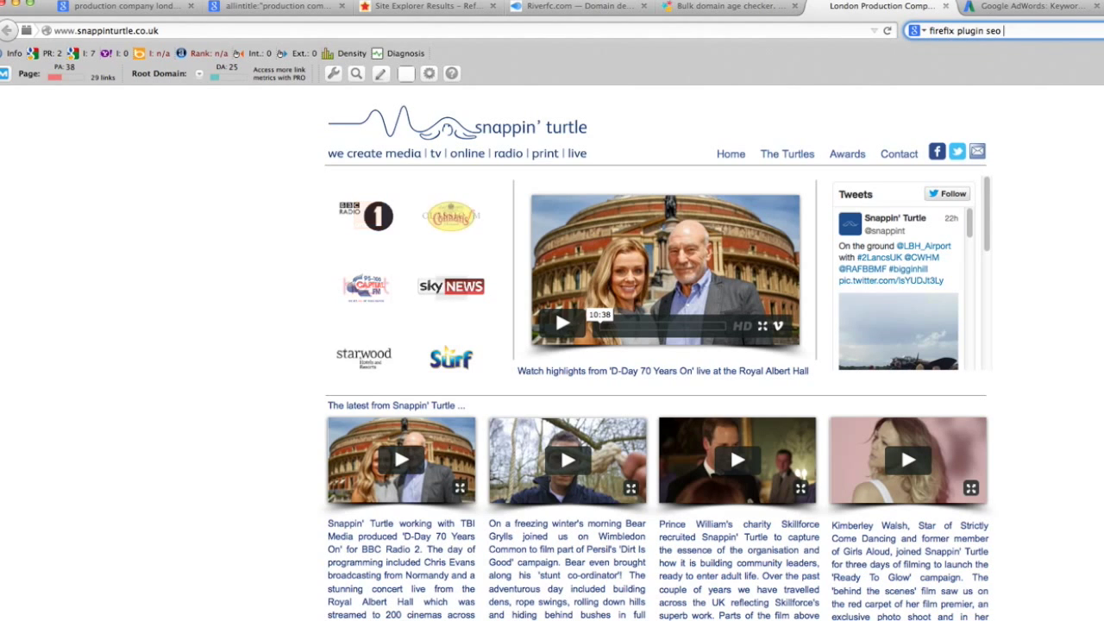
{"action": "type", "text": "quake"}
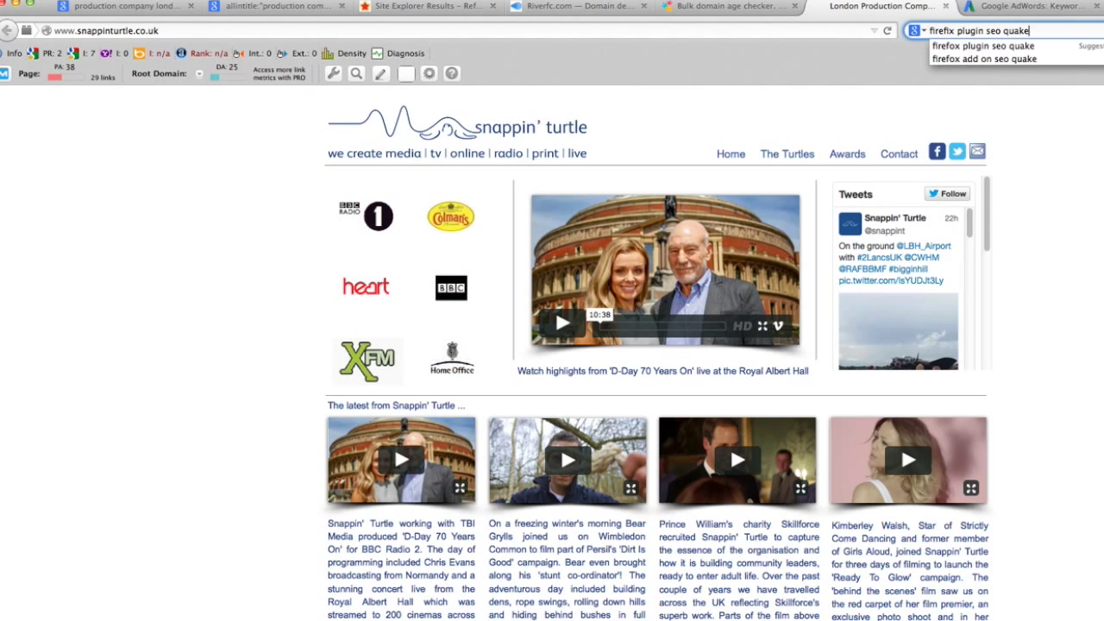
{"action": "key", "text": "Return"}
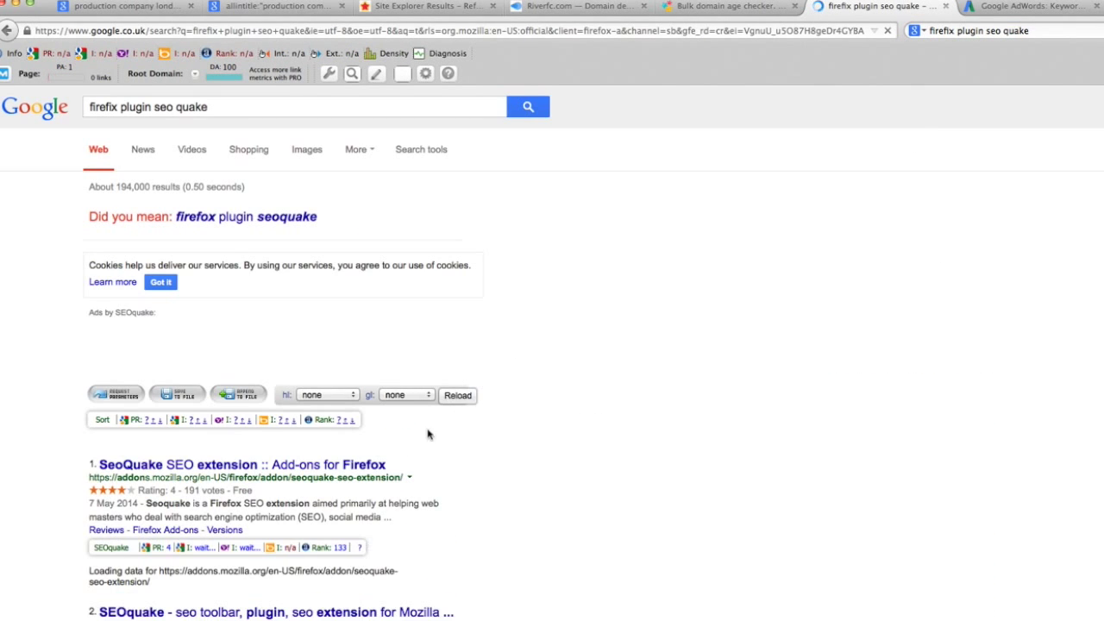
Open the SeoQuake SEO extension's Firefox add-on page from the results and try to add it to Firefox.
{"action": "scroll", "coordinate": [599, 431], "scroll_direction": "down", "scroll_amount": 5}
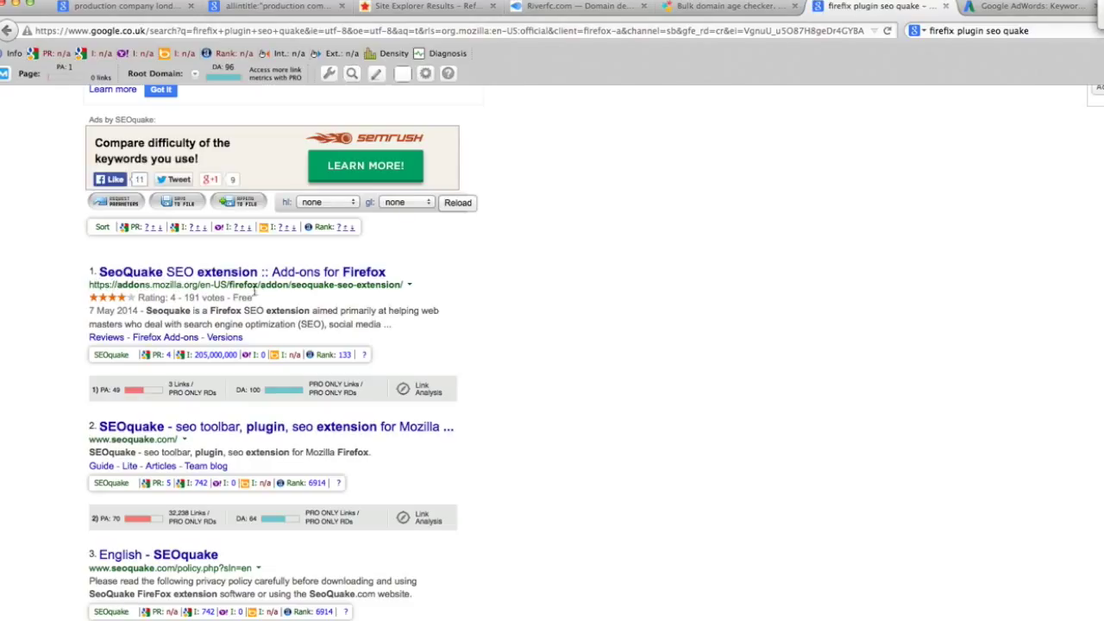
{"action": "left_click", "coordinate": [278, 274]}
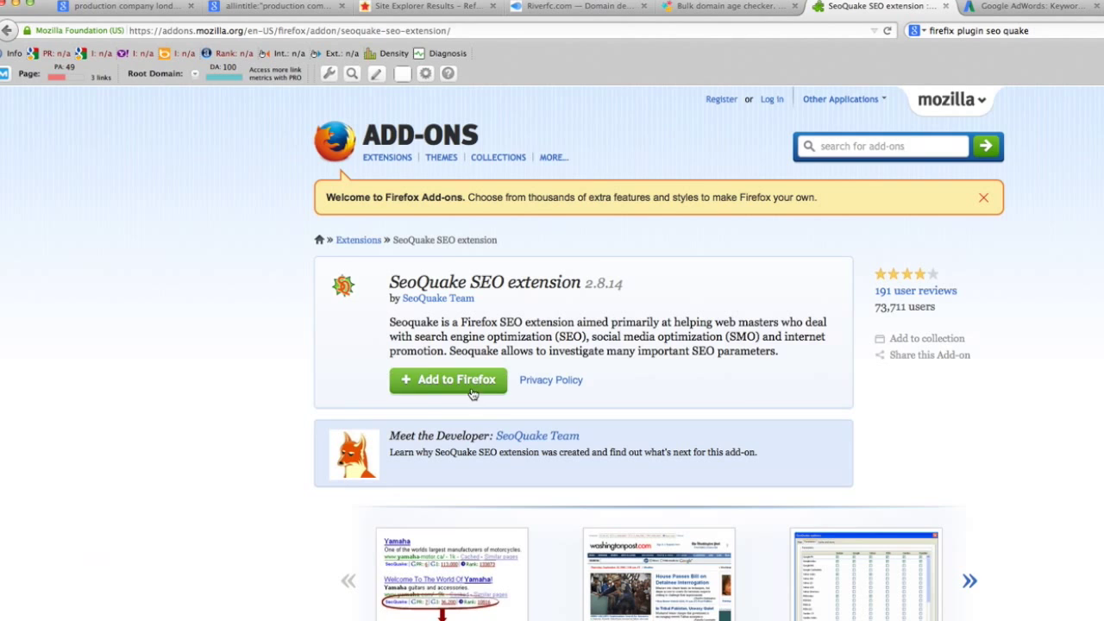
{"action": "left_click", "coordinate": [448, 381]}
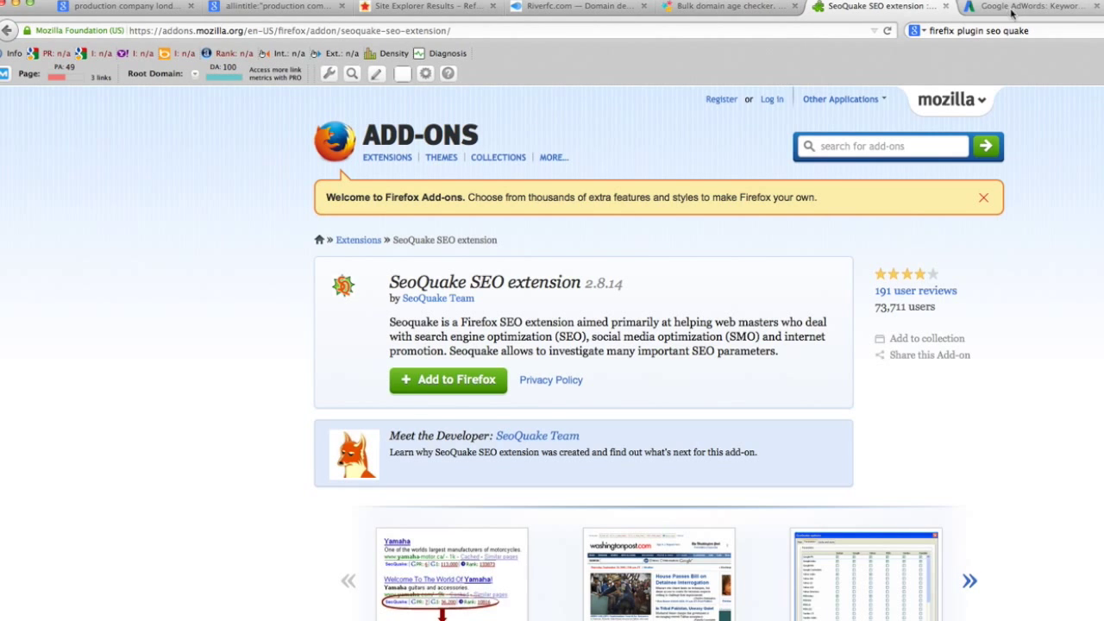
Return to the Google results, change the query to "firefix plugin moz", and open the SEO Toolbar by Moz add-on result.
{"action": "left_click", "coordinate": [6, 30]}
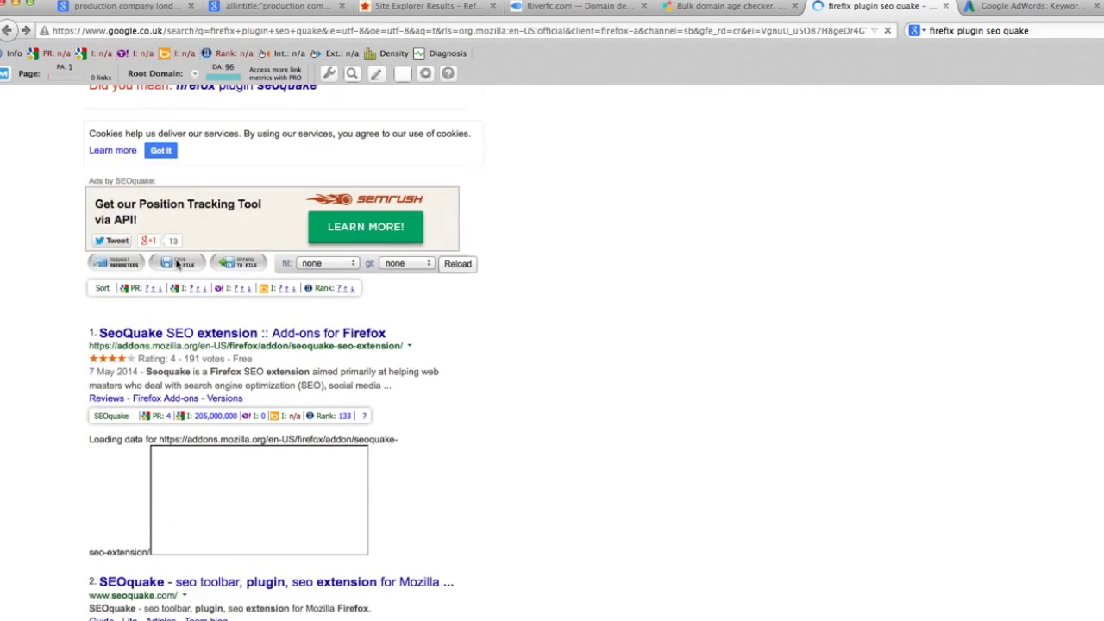
{"action": "left_click_drag", "start_coordinate": [153, 107], "coordinate": [351, 129]}
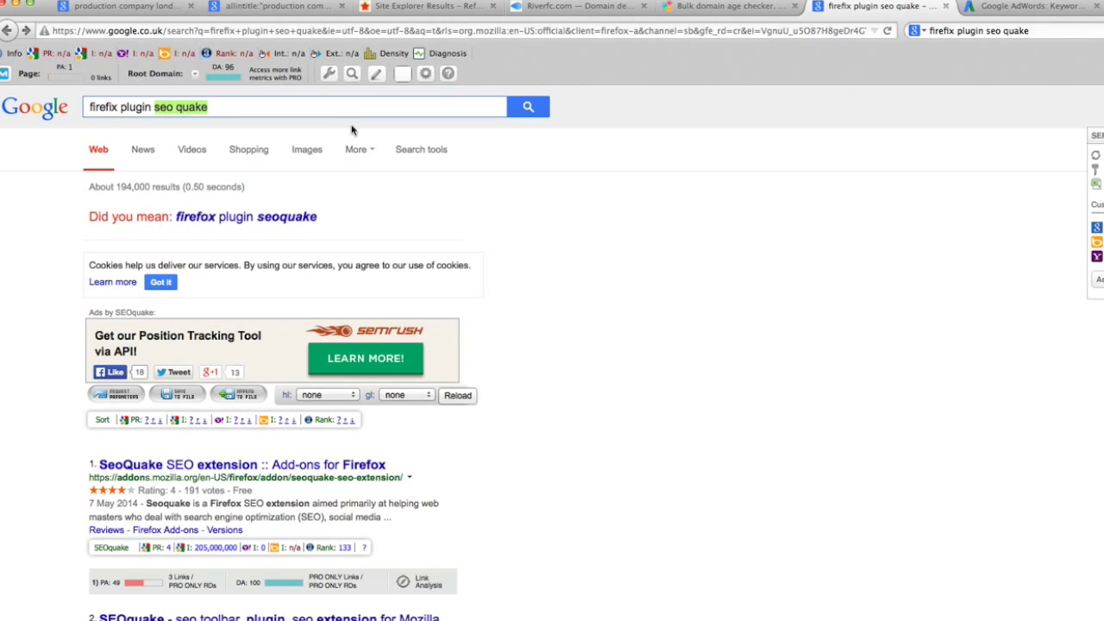
{"action": "type", "text": "moz"}
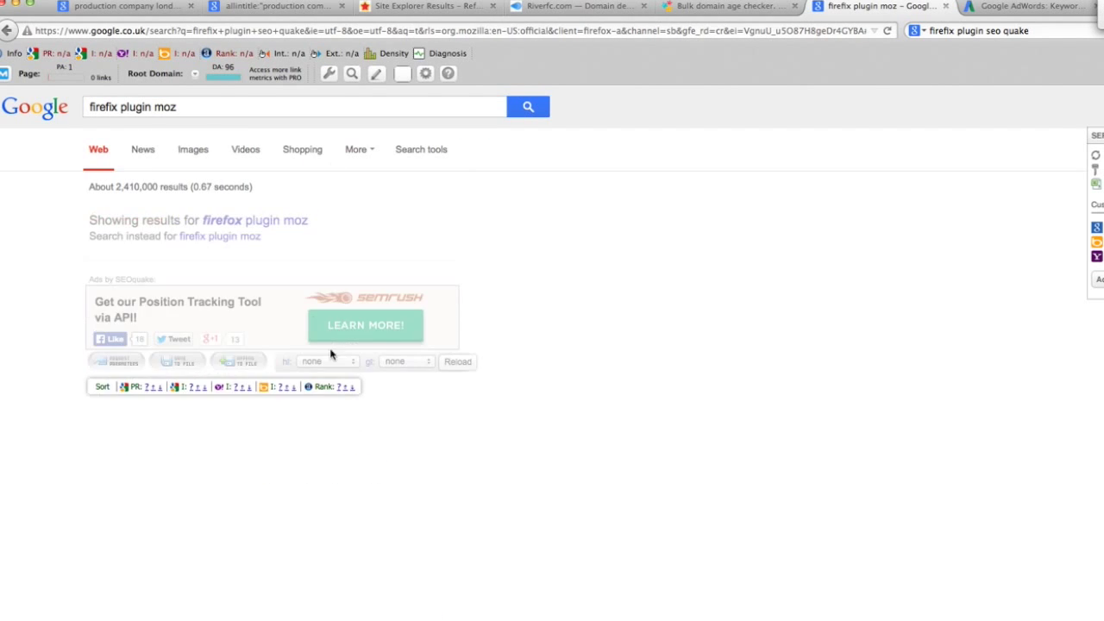
{"action": "scroll", "coordinate": [20, 448], "scroll_direction": "down", "scroll_amount": 3}
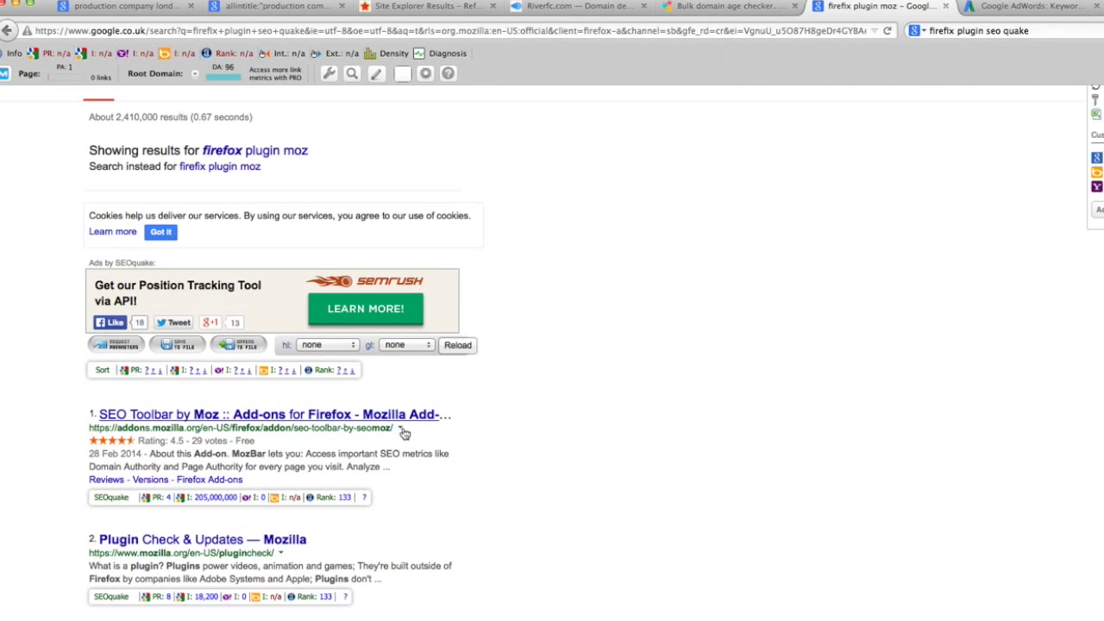
{"action": "left_click", "coordinate": [393, 415]}
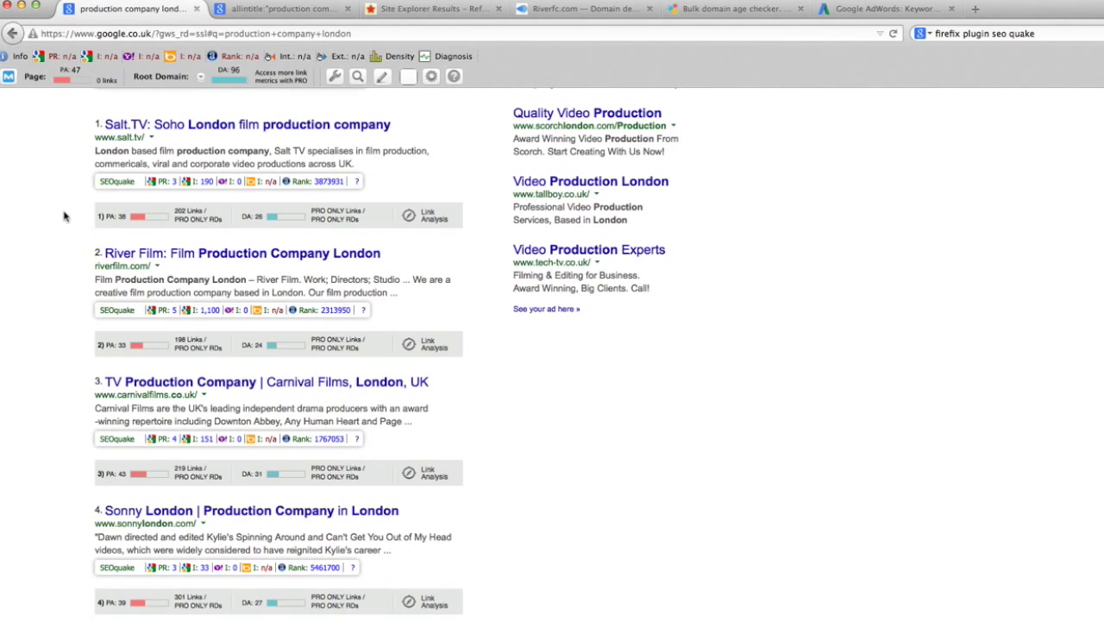
Examine the SEOquake PR values of the ten organic results for "production company london".
{"action": "scroll", "coordinate": [65, 307], "scroll_direction": "up", "scroll_amount": 5}
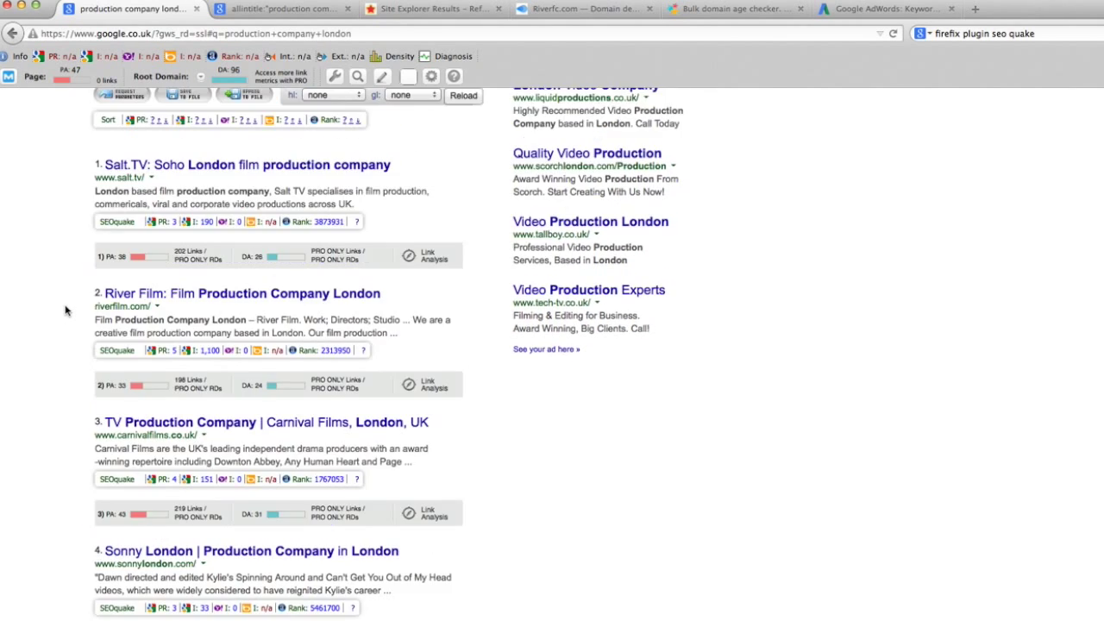
{"action": "scroll", "coordinate": [65, 308], "scroll_direction": "down", "scroll_amount": 3}
{"action": "scroll", "coordinate": [65, 311], "scroll_direction": "down", "scroll_amount": 2}
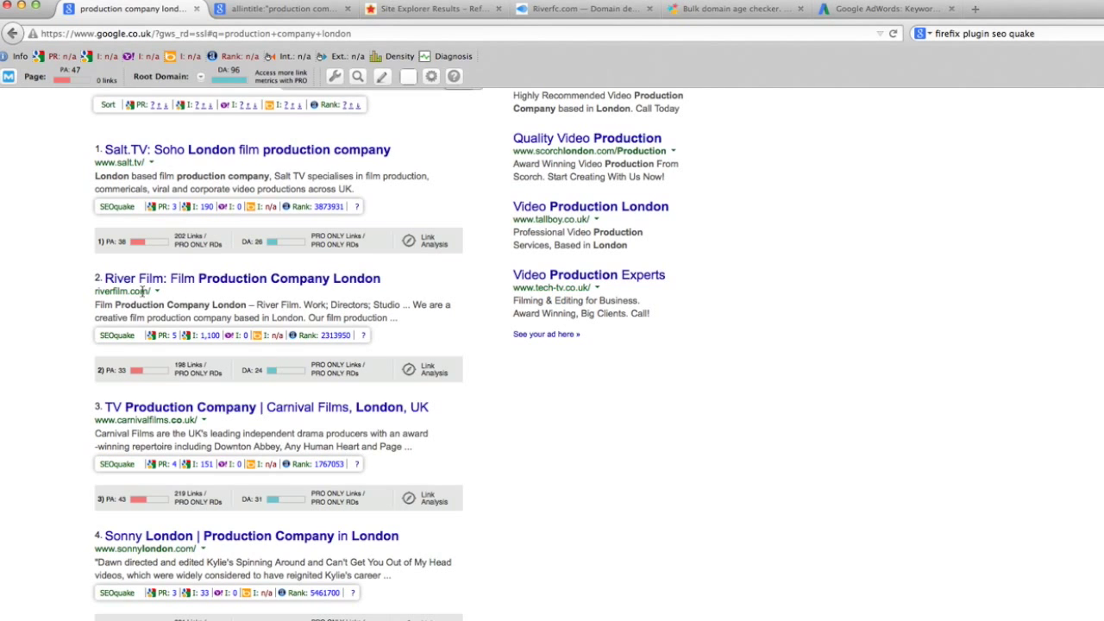
{"action": "scroll", "coordinate": [117, 345], "scroll_direction": "down", "scroll_amount": 3}
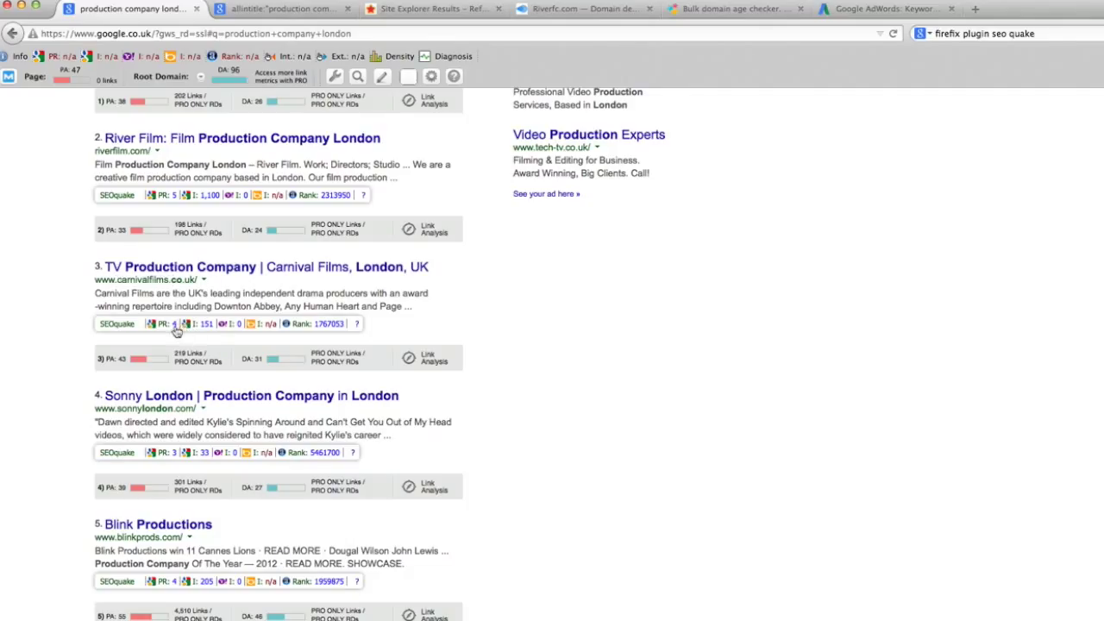
{"action": "scroll", "coordinate": [83, 331], "scroll_direction": "down", "scroll_amount": 1}
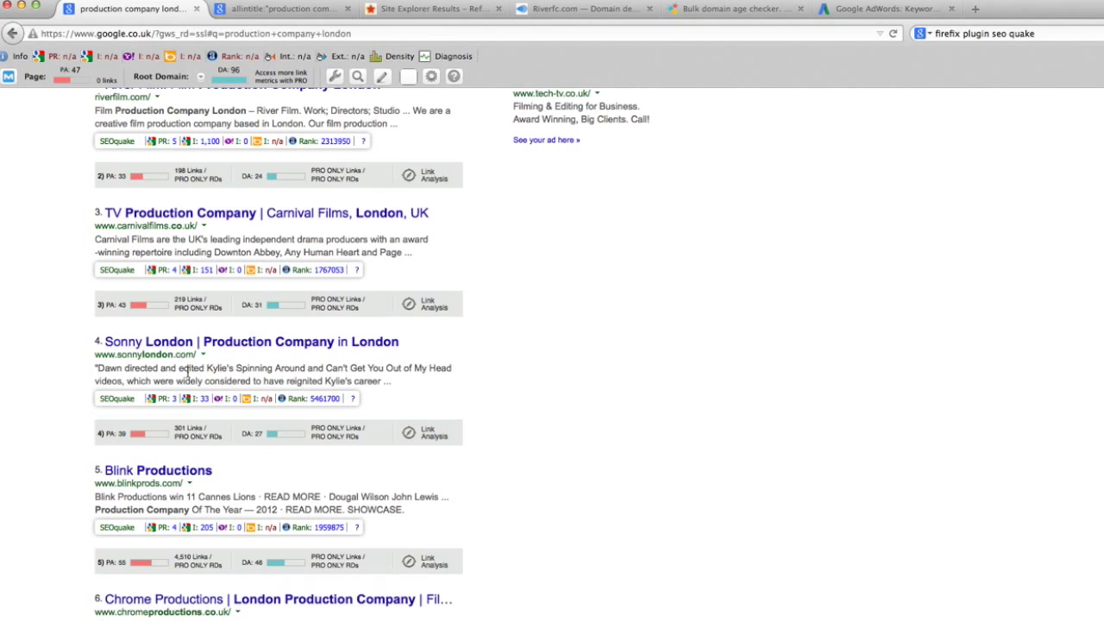
{"action": "scroll", "coordinate": [74, 387], "scroll_direction": "down", "scroll_amount": 7}
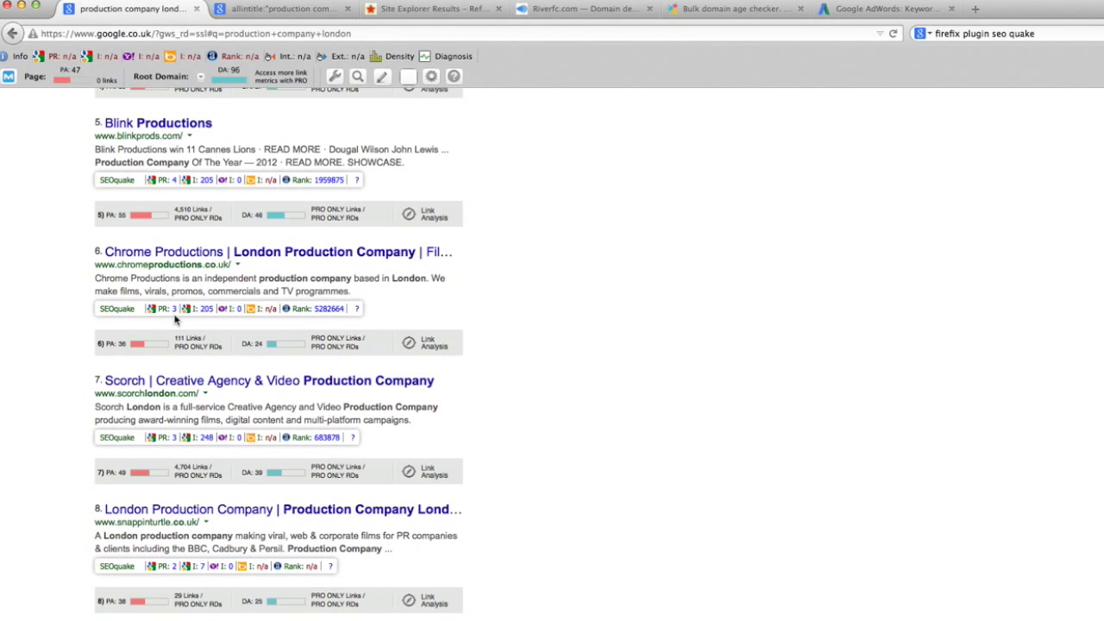
{"action": "scroll", "coordinate": [424, 446], "scroll_direction": "down", "scroll_amount": 8}
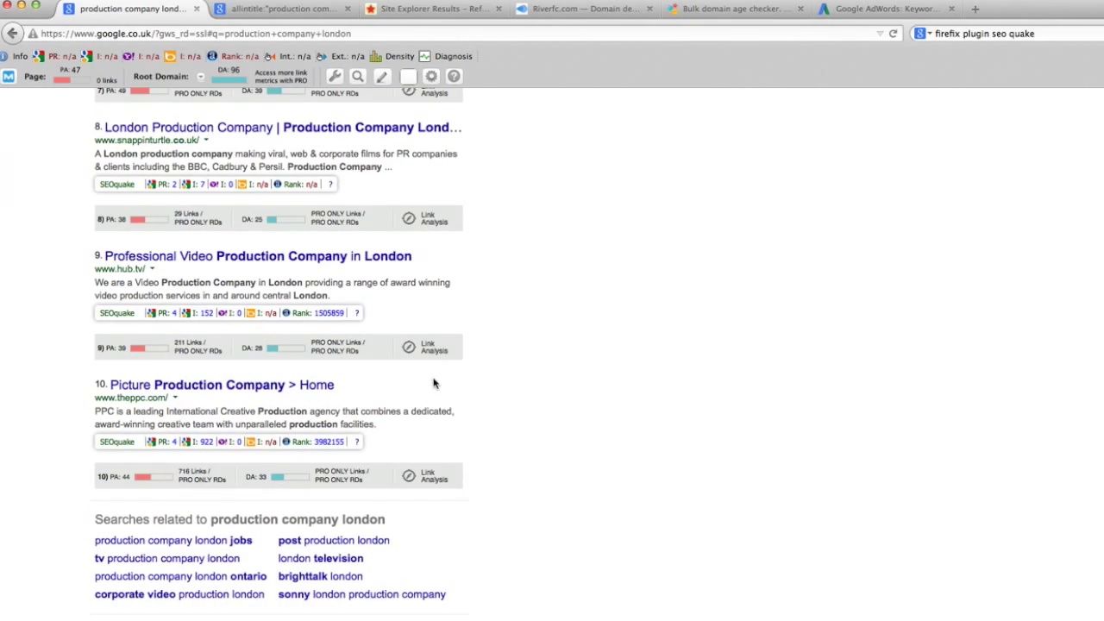
Review the top four organic results for "production company london" again, including their SEOquake PR and PA/DA rows.
{"action": "scroll", "coordinate": [446, 393], "scroll_direction": "up", "scroll_amount": 20}
{"action": "scroll", "coordinate": [446, 393], "scroll_direction": "up", "scroll_amount": 3}
{"action": "scroll", "coordinate": [446, 391], "scroll_direction": "down", "scroll_amount": 10}
{"action": "scroll", "coordinate": [446, 390], "scroll_direction": "down", "scroll_amount": 1}
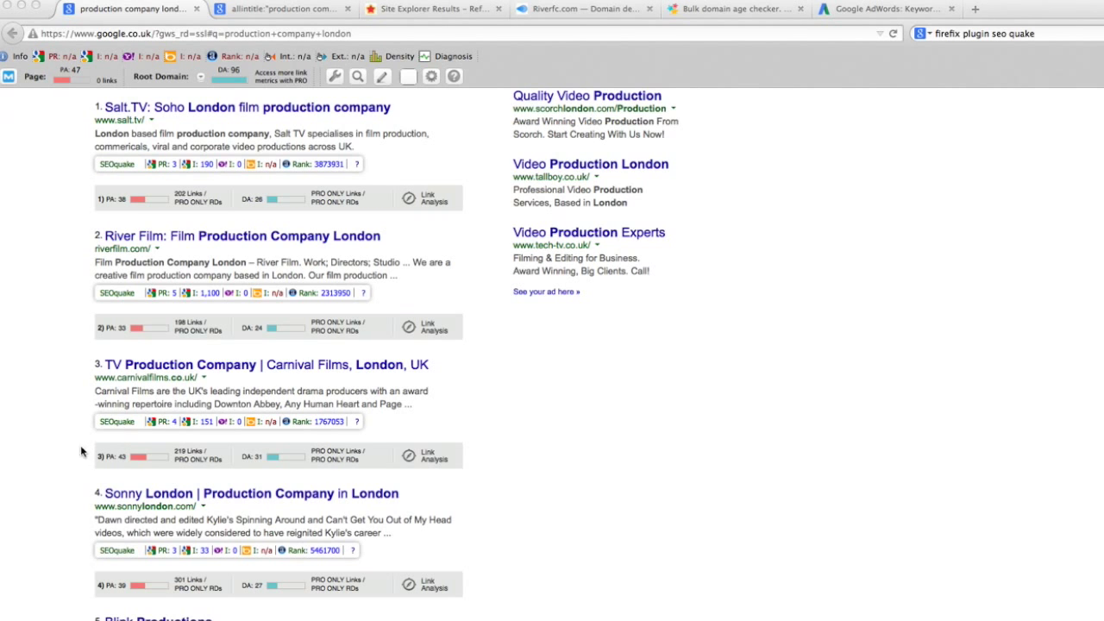
{"action": "scroll", "coordinate": [38, 407], "scroll_direction": "up", "scroll_amount": 8}
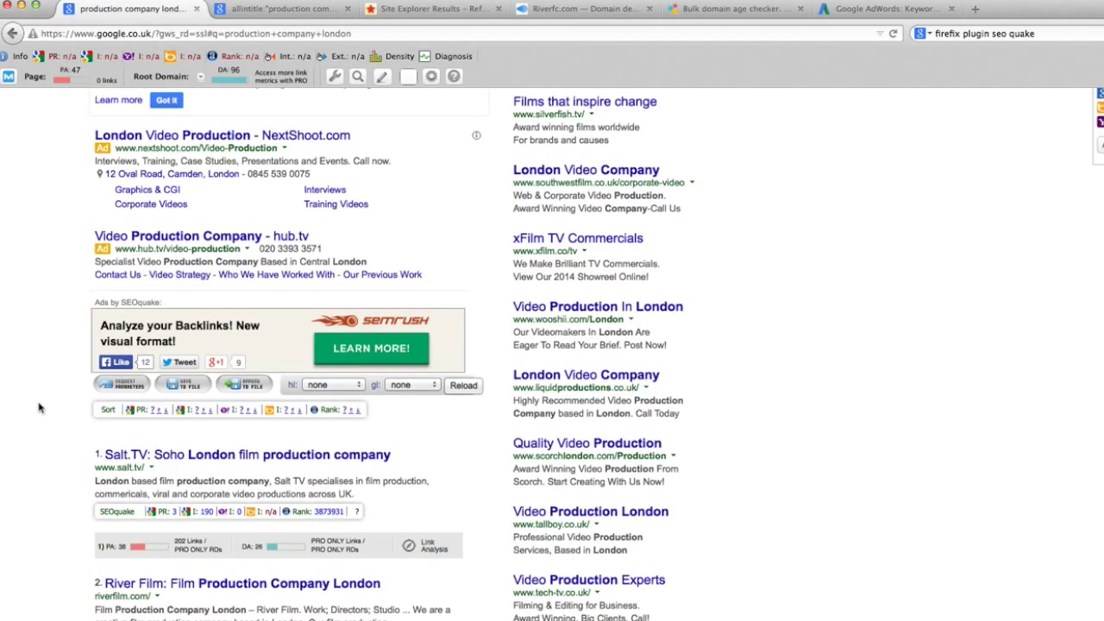
{"action": "scroll", "coordinate": [38, 407], "scroll_direction": "down", "scroll_amount": 5}
{"action": "scroll", "coordinate": [38, 407], "scroll_direction": "down", "scroll_amount": 1}
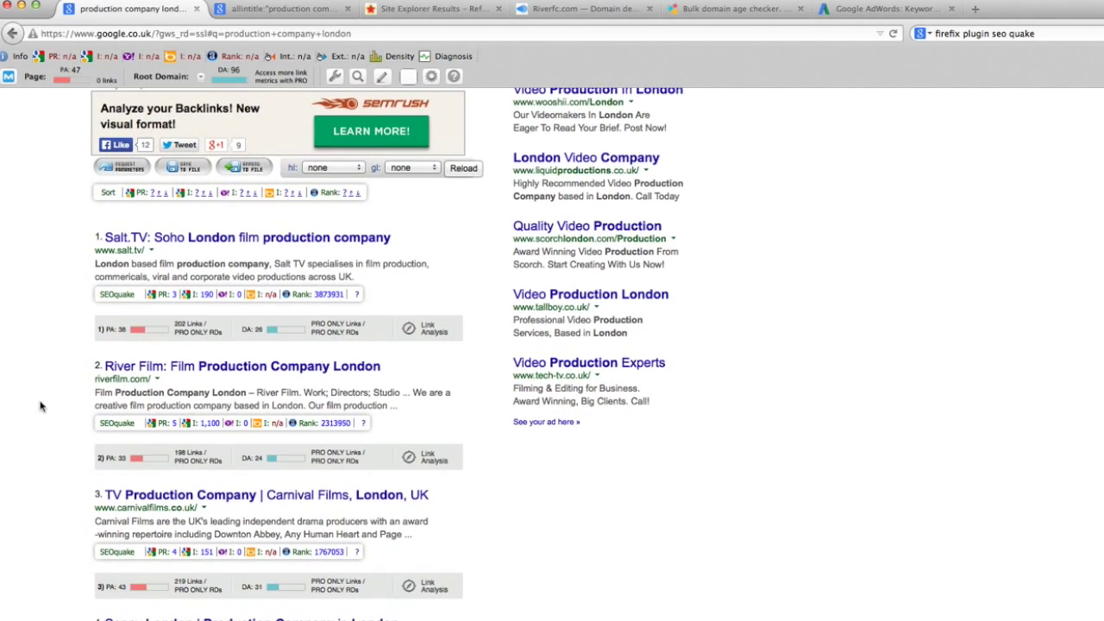
{"action": "scroll", "coordinate": [39, 406], "scroll_direction": "down", "scroll_amount": 1}
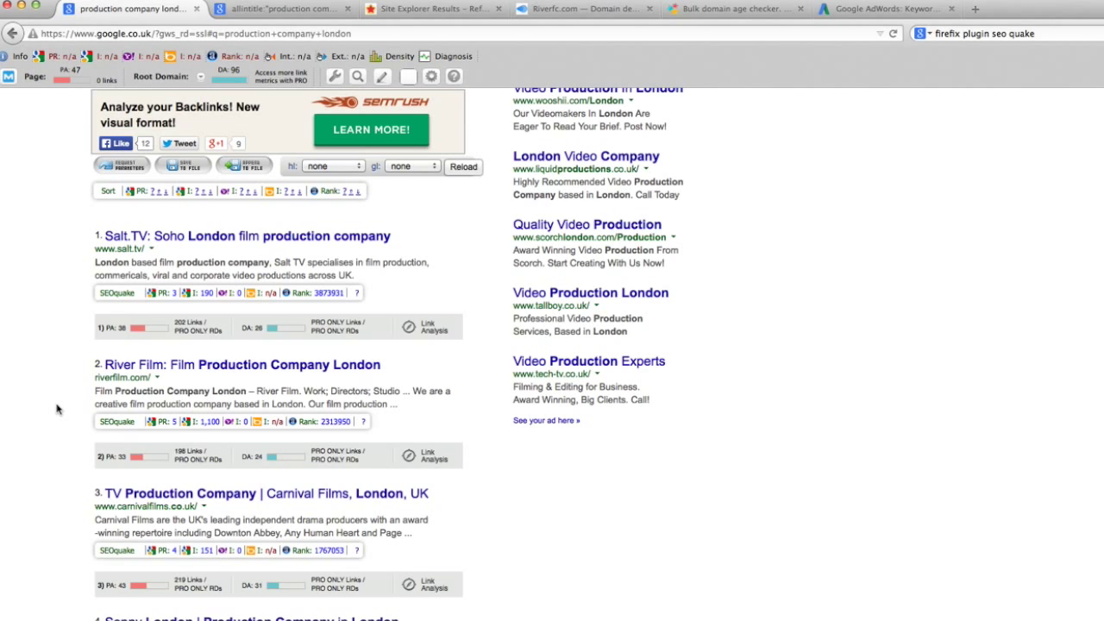
{"action": "scroll", "coordinate": [57, 409], "scroll_direction": "down", "scroll_amount": 3}
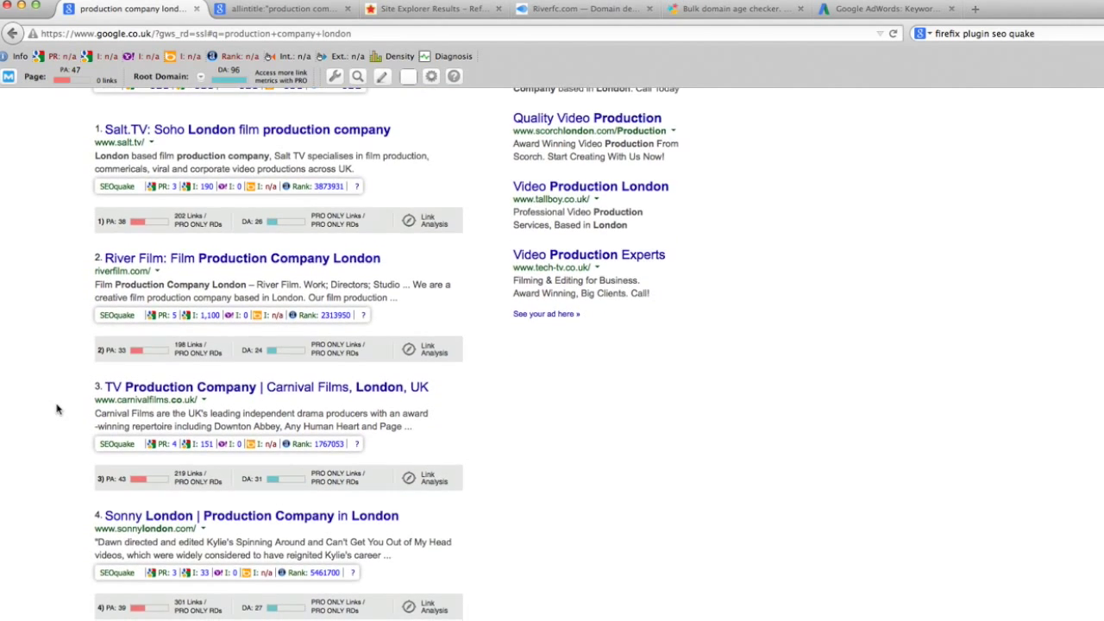
{"action": "scroll", "coordinate": [57, 409], "scroll_direction": "down", "scroll_amount": 1}
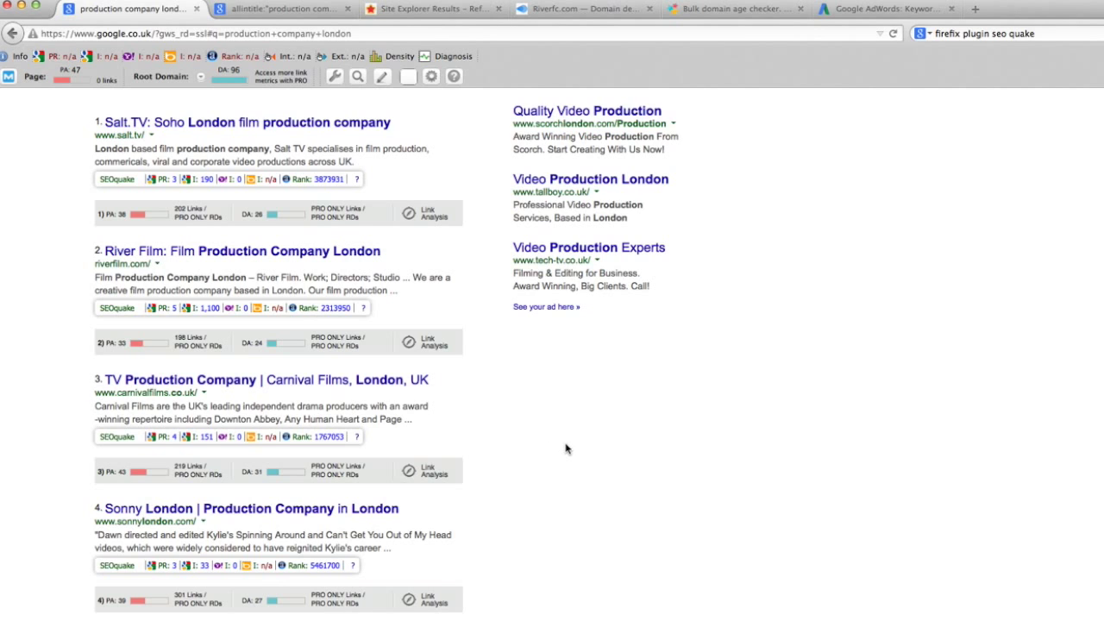
Compare the ads and the top organic results' SEOquake and Moz metrics for "production company london".
{"action": "scroll", "coordinate": [566, 449], "scroll_direction": "up", "scroll_amount": 5}
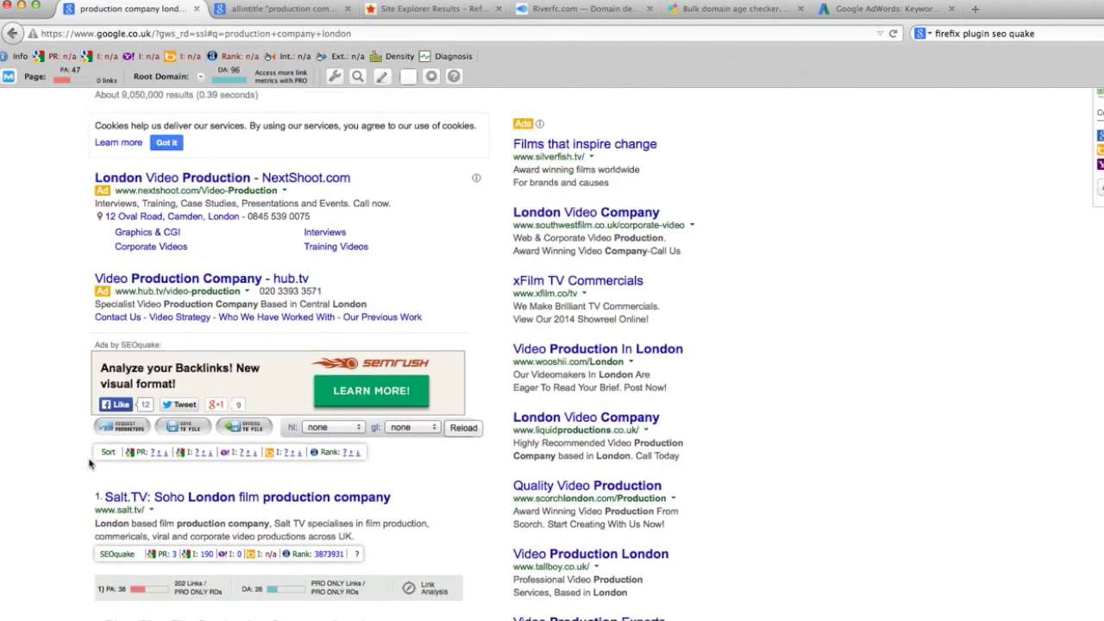
{"action": "scroll", "coordinate": [89, 464], "scroll_direction": "down", "scroll_amount": 3}
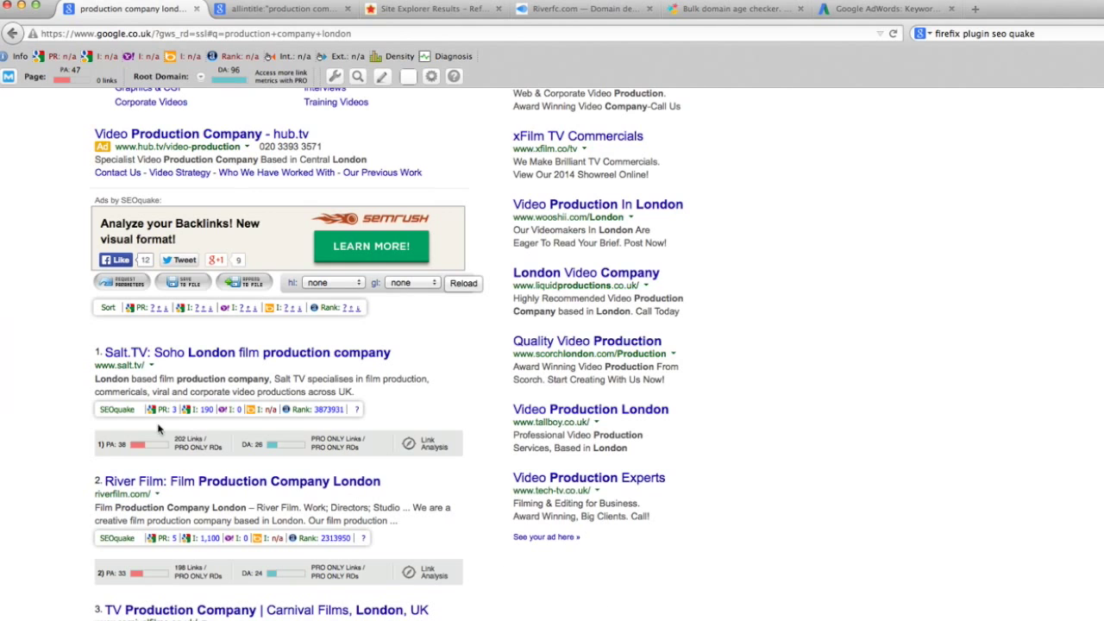
{"action": "scroll", "coordinate": [71, 406], "scroll_direction": "down", "scroll_amount": 5}
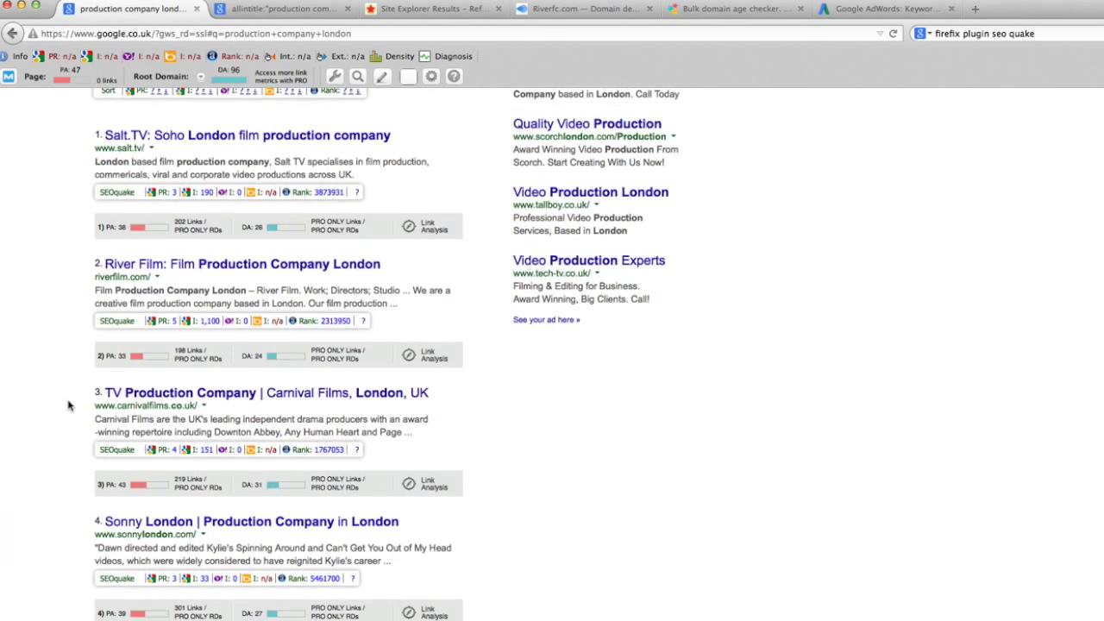
{"action": "scroll", "coordinate": [71, 405], "scroll_direction": "down", "scroll_amount": 1}
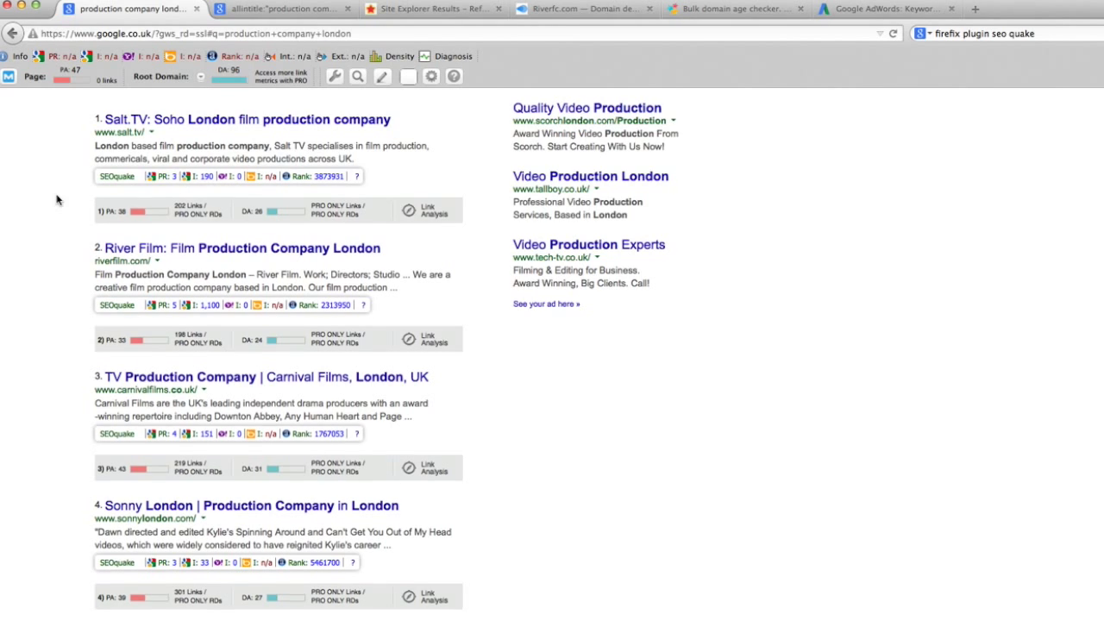
{"action": "scroll", "coordinate": [57, 200], "scroll_direction": "down", "scroll_amount": 1}
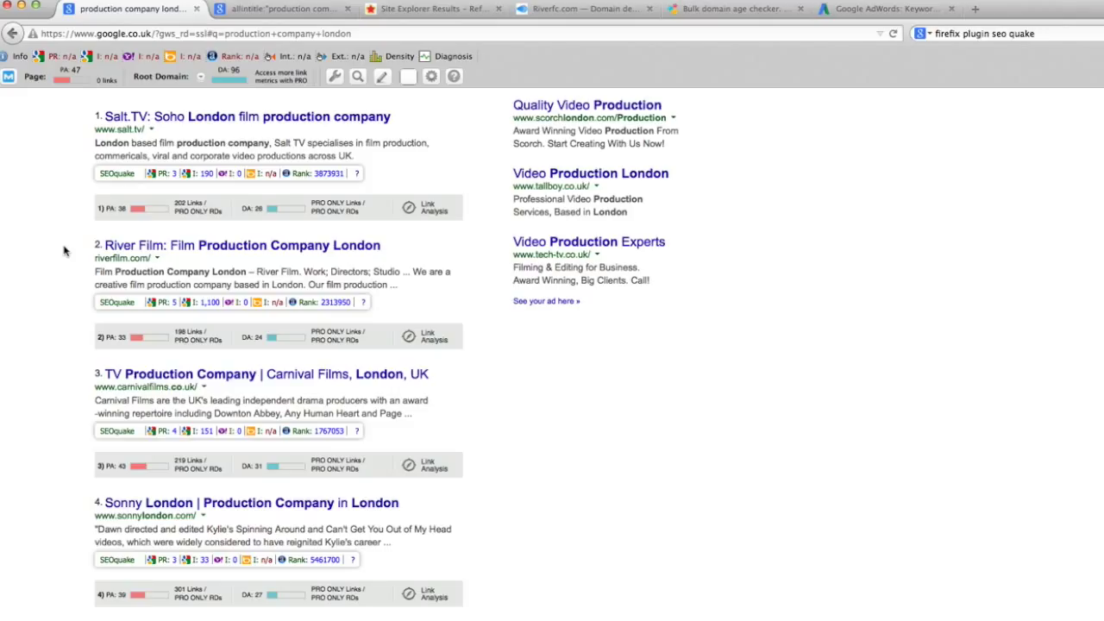
Search Google for "seo in london" in a new tab.
{"action": "key", "text": "super+t"}
{"action": "left_click", "coordinate": [969, 42]}
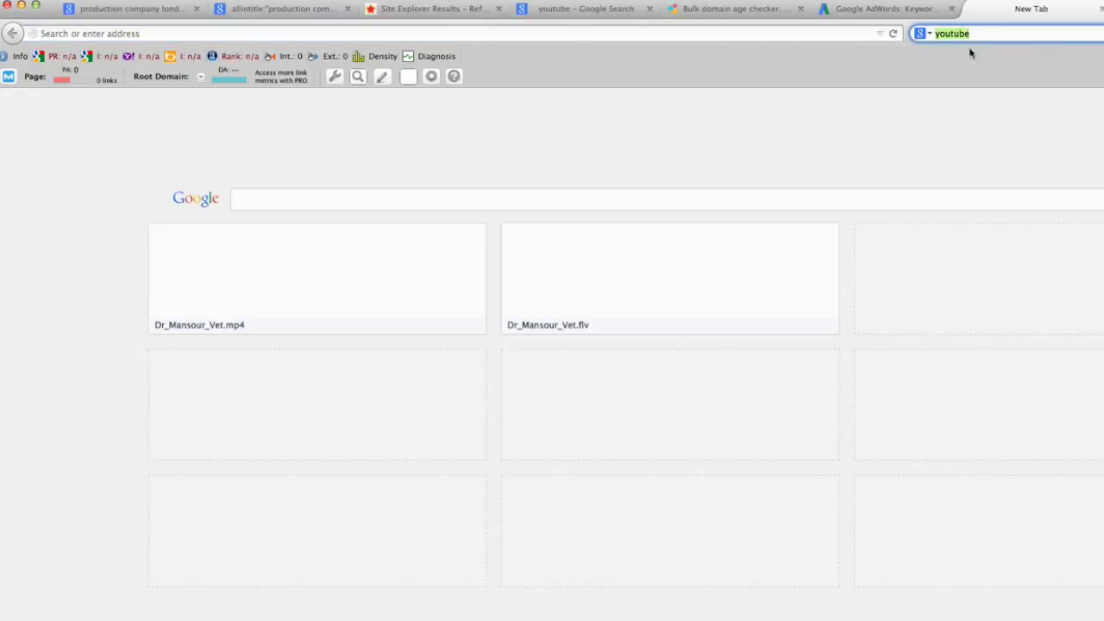
{"action": "type", "text": "seo in london"}
{"action": "key", "text": "Return"}
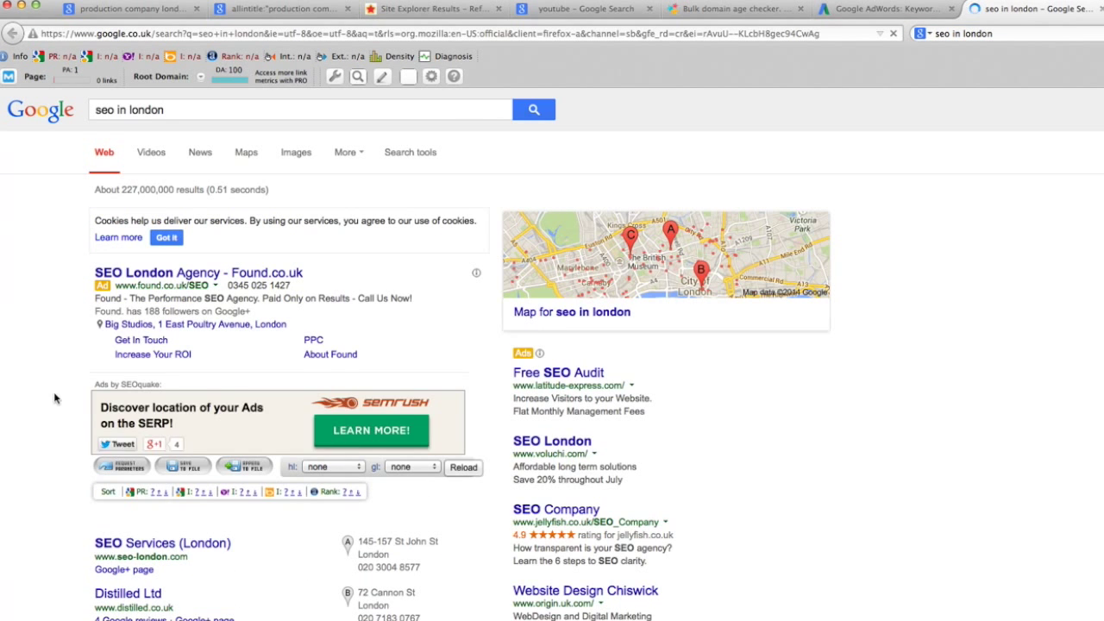
Examine the fourth organic result for "seo in london", the YouTube video, highlighting its title and checking its metrics.
{"action": "scroll", "coordinate": [57, 376], "scroll_direction": "down", "scroll_amount": 5}
{"action": "scroll", "coordinate": [57, 380], "scroll_direction": "down", "scroll_amount": 8}
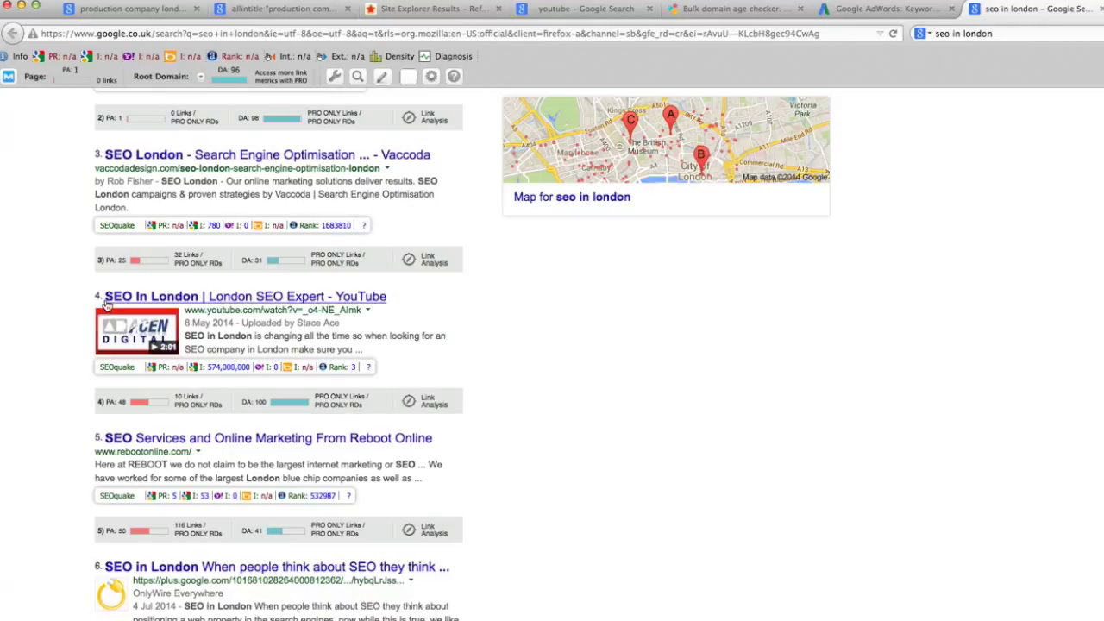
{"action": "left_click_drag", "start_coordinate": [89, 300], "coordinate": [396, 299]}
{"action": "left_click", "coordinate": [591, 418]}
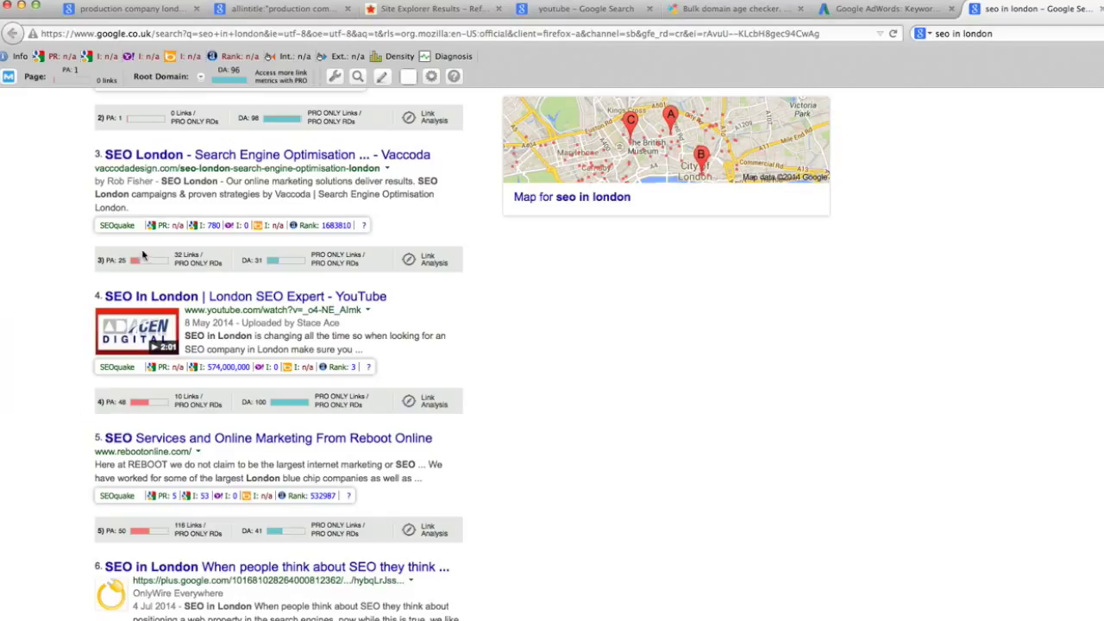
{"action": "scroll", "coordinate": [71, 355], "scroll_direction": "up", "scroll_amount": 1}
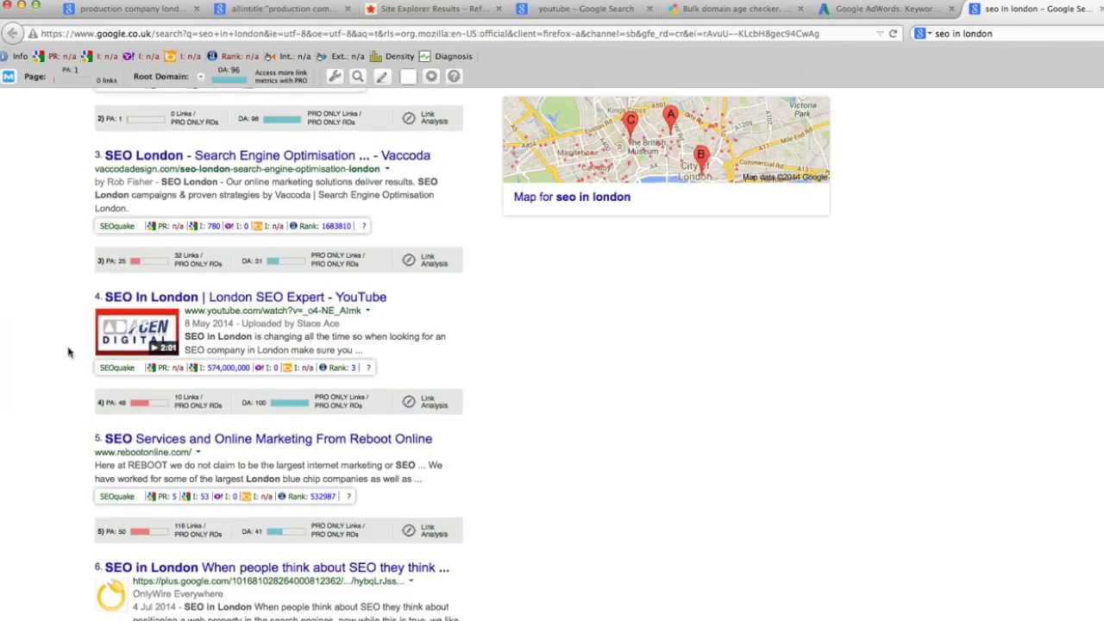
Review the metrics of all ten "seo in london" results and highlight the tumblr.com domain of the second result.
{"action": "scroll", "coordinate": [74, 303], "scroll_direction": "down", "scroll_amount": 3}
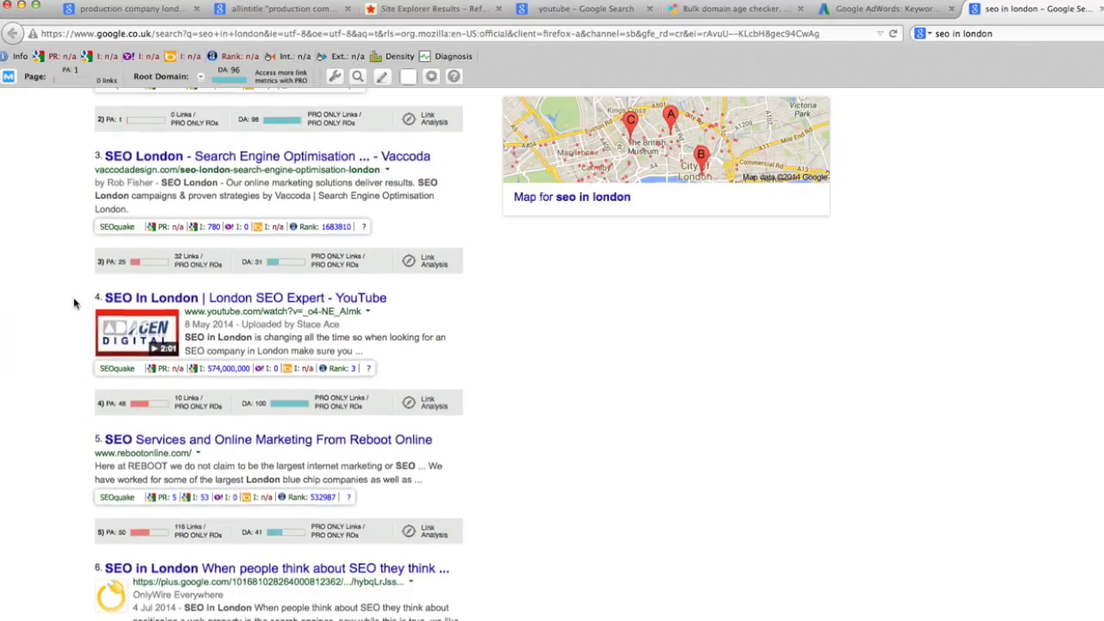
{"action": "scroll", "coordinate": [74, 302], "scroll_direction": "down", "scroll_amount": 10}
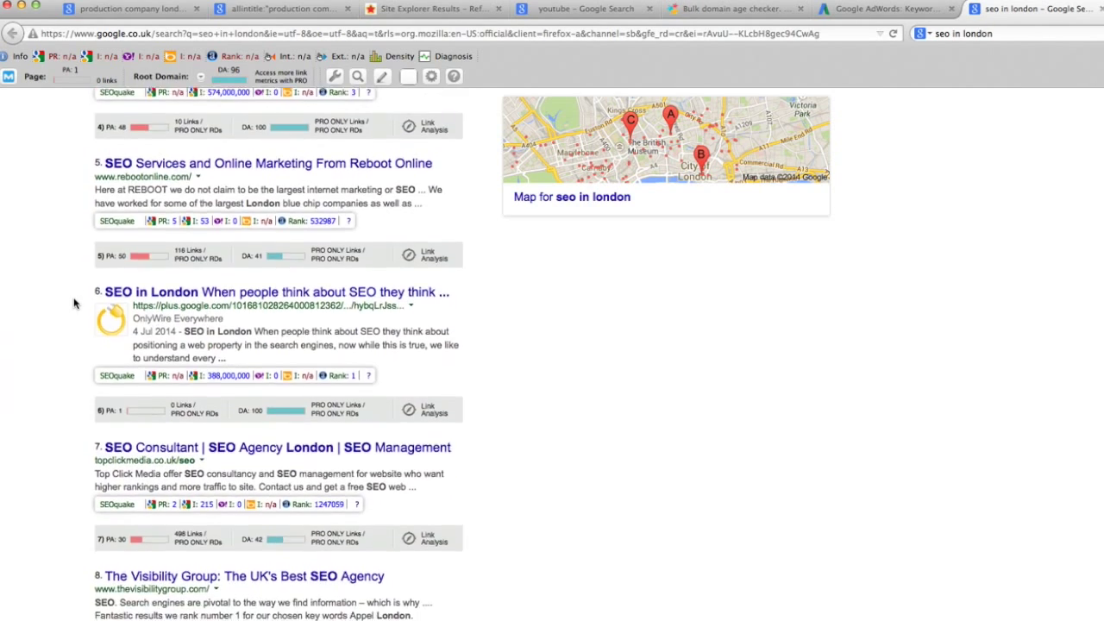
{"action": "scroll", "coordinate": [74, 303], "scroll_direction": "down", "scroll_amount": 4}
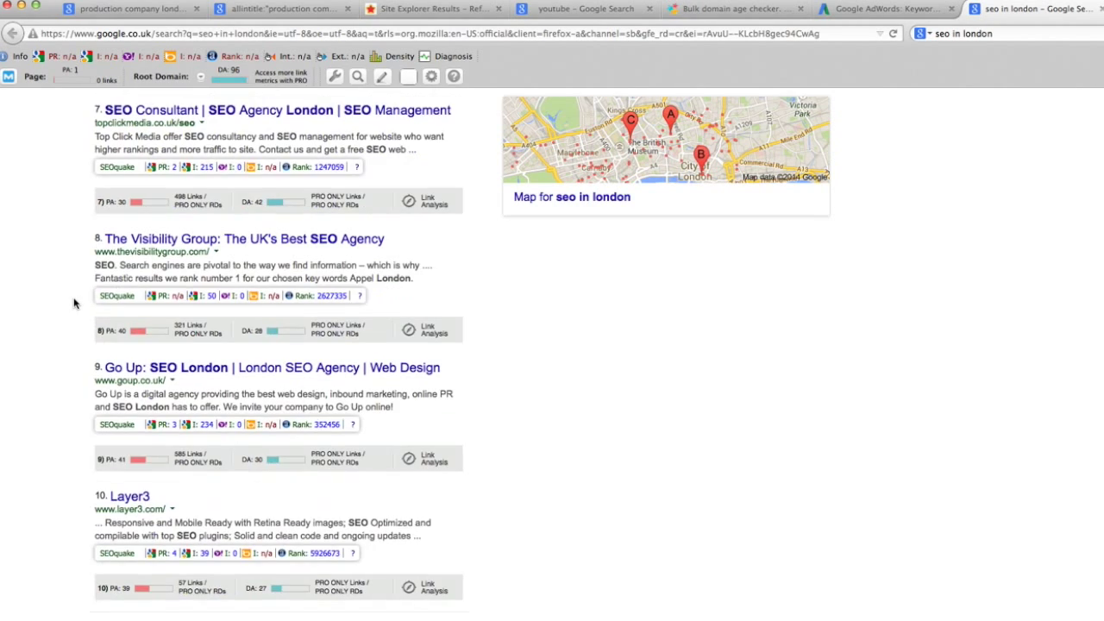
{"action": "scroll", "coordinate": [73, 301], "scroll_direction": "down", "scroll_amount": 3}
{"action": "scroll", "coordinate": [74, 301], "scroll_direction": "up", "scroll_amount": 4}
{"action": "scroll", "coordinate": [72, 300], "scroll_direction": "up", "scroll_amount": 13}
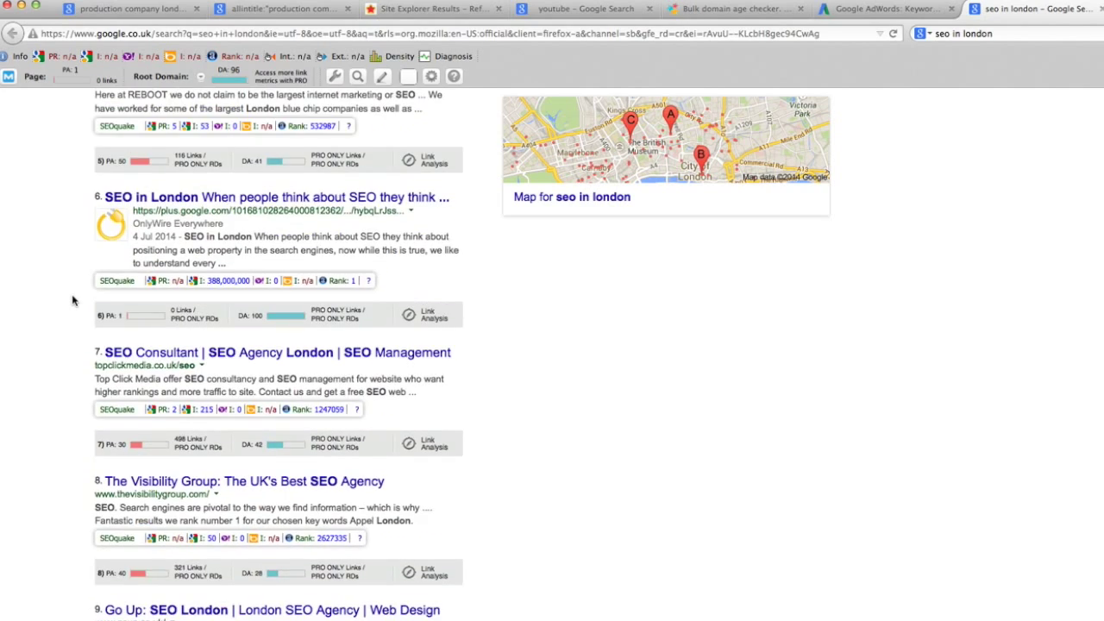
{"action": "scroll", "coordinate": [73, 300], "scroll_direction": "up", "scroll_amount": 9}
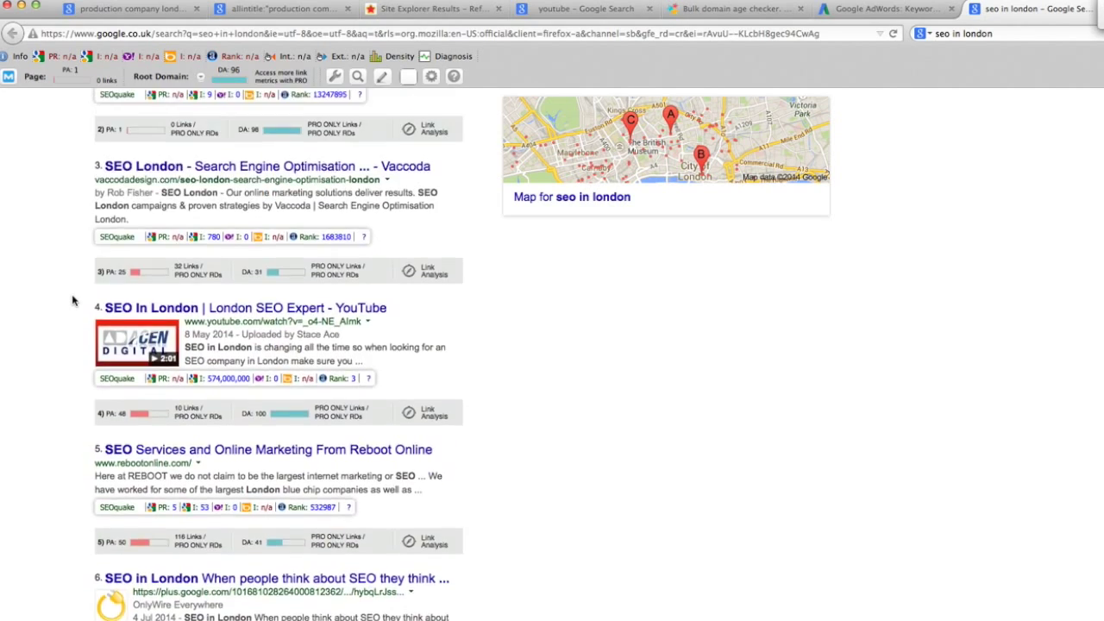
{"action": "scroll", "coordinate": [72, 300], "scroll_direction": "up", "scroll_amount": 1}
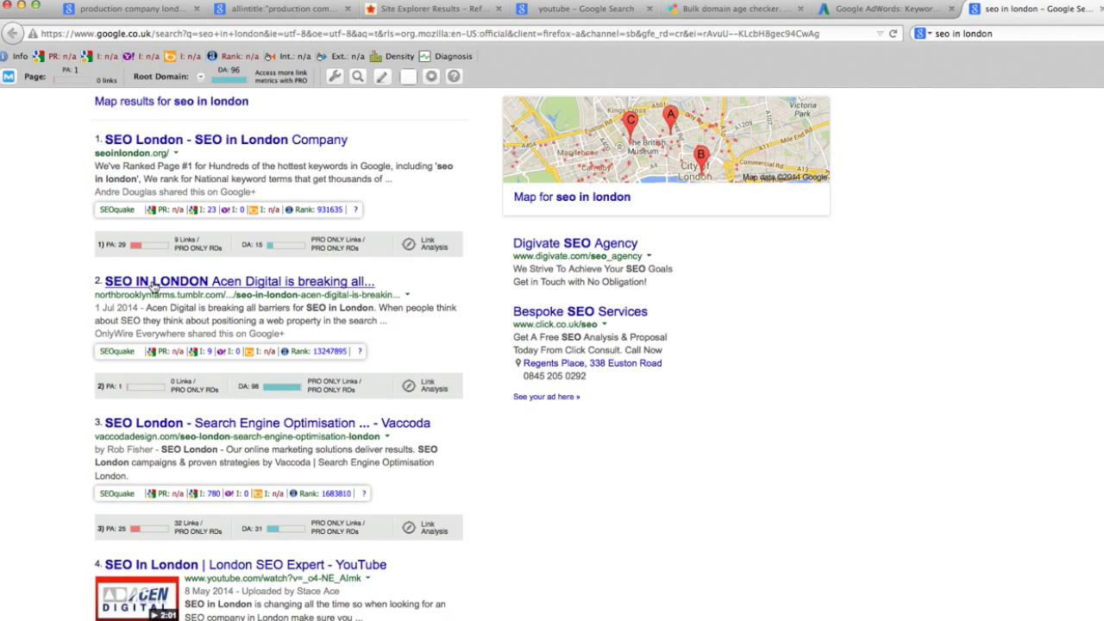
{"action": "left_click_drag", "start_coordinate": [94, 295], "coordinate": [224, 294]}
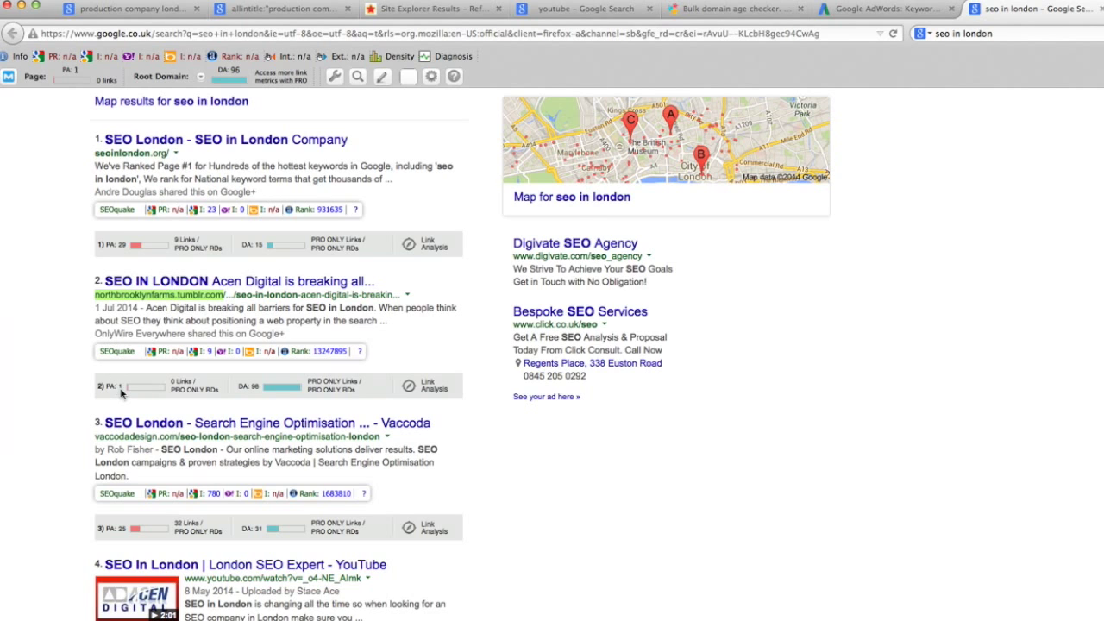
Return to the "production company london" results and compare the metrics of the top four organic listings.
{"action": "key", "text": "ctrl+Tab"}
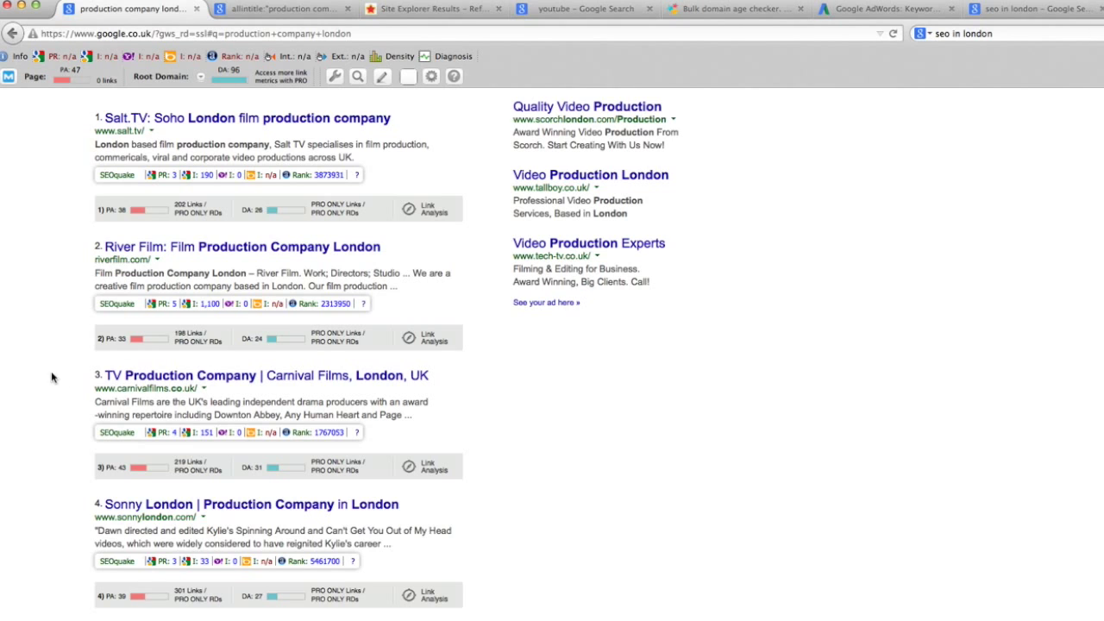
{"action": "scroll", "coordinate": [47, 382], "scroll_direction": "up", "scroll_amount": 2}
{"action": "scroll", "coordinate": [47, 382], "scroll_direction": "down", "scroll_amount": 3}
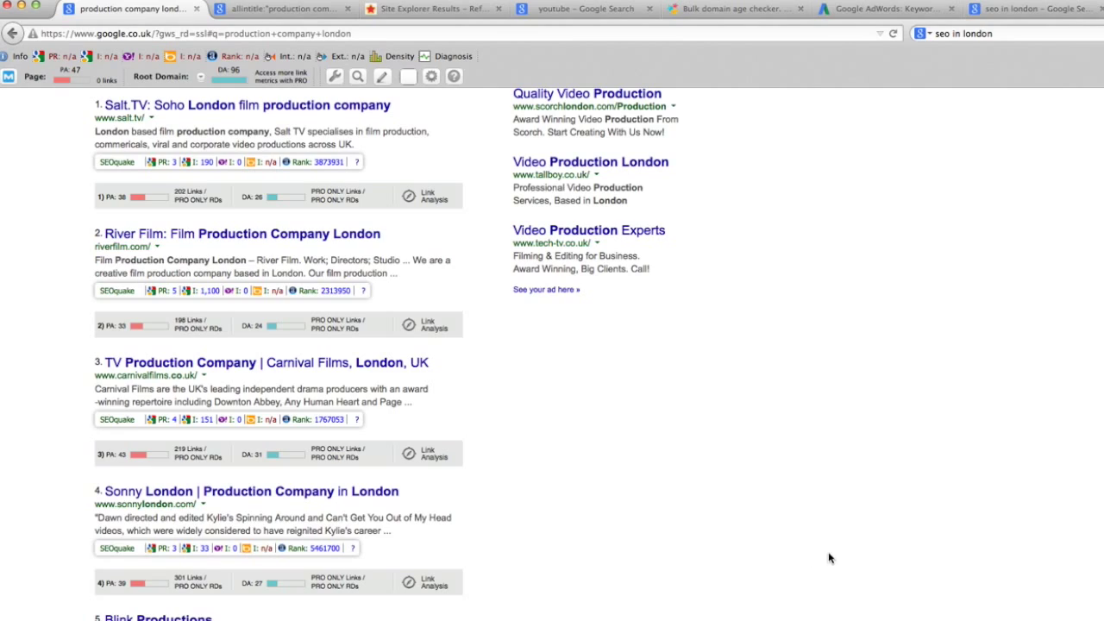
Switch to the keyword spreadsheet and position its window over the browser so that all its columns fit in view.
{"action": "key", "text": "super+Tab"}
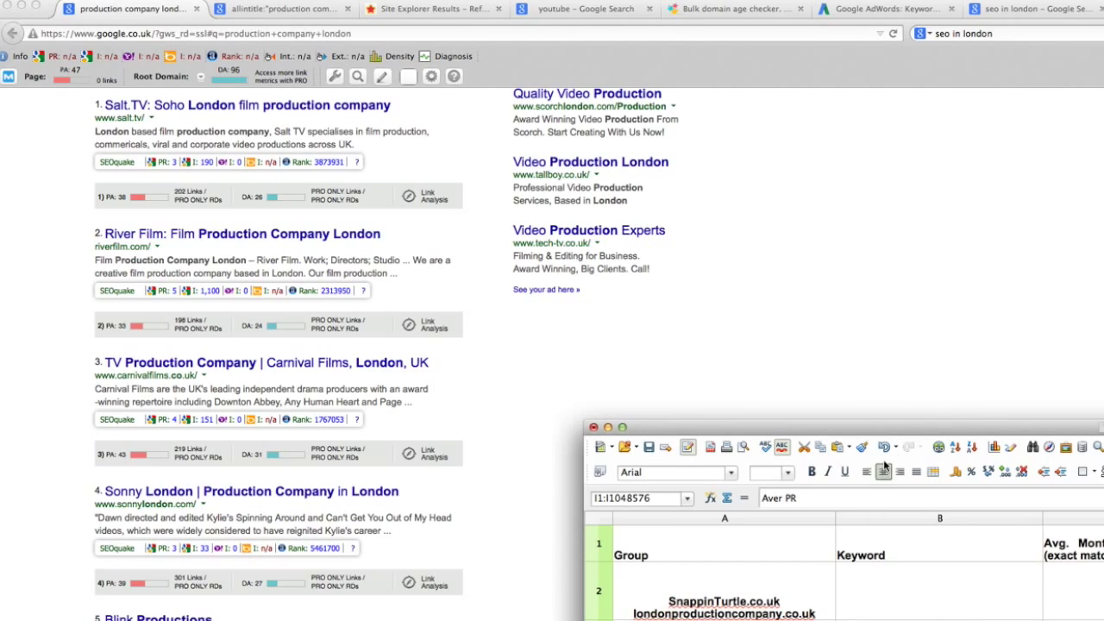
{"action": "left_click_drag", "start_coordinate": [880, 429], "coordinate": [329, 0]}
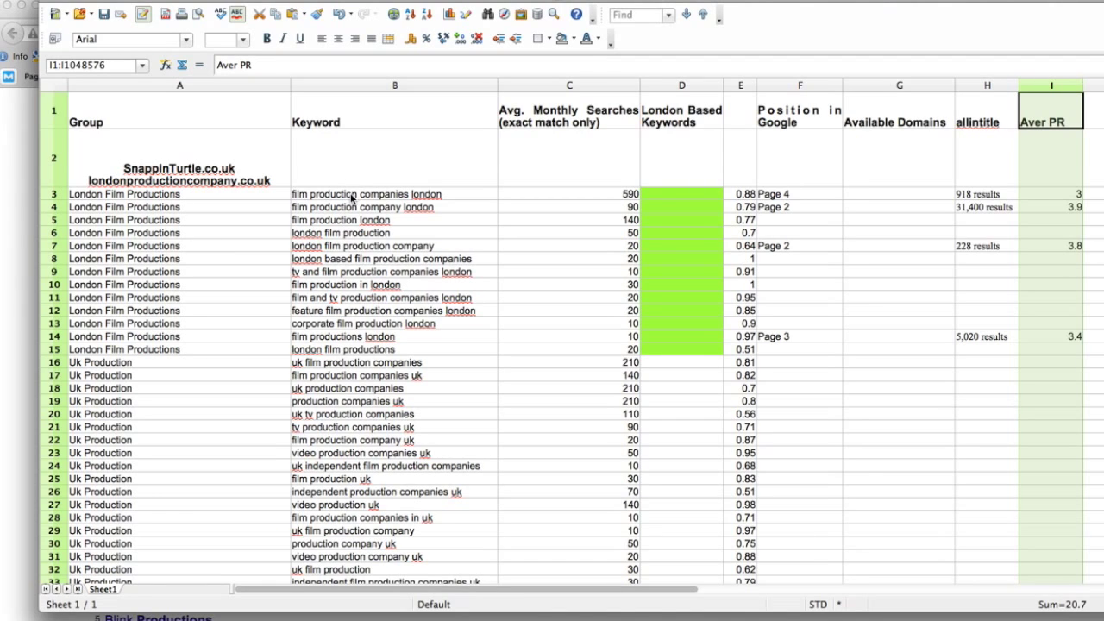
{"action": "left_click_drag", "start_coordinate": [159, 2], "coordinate": [583, 86]}
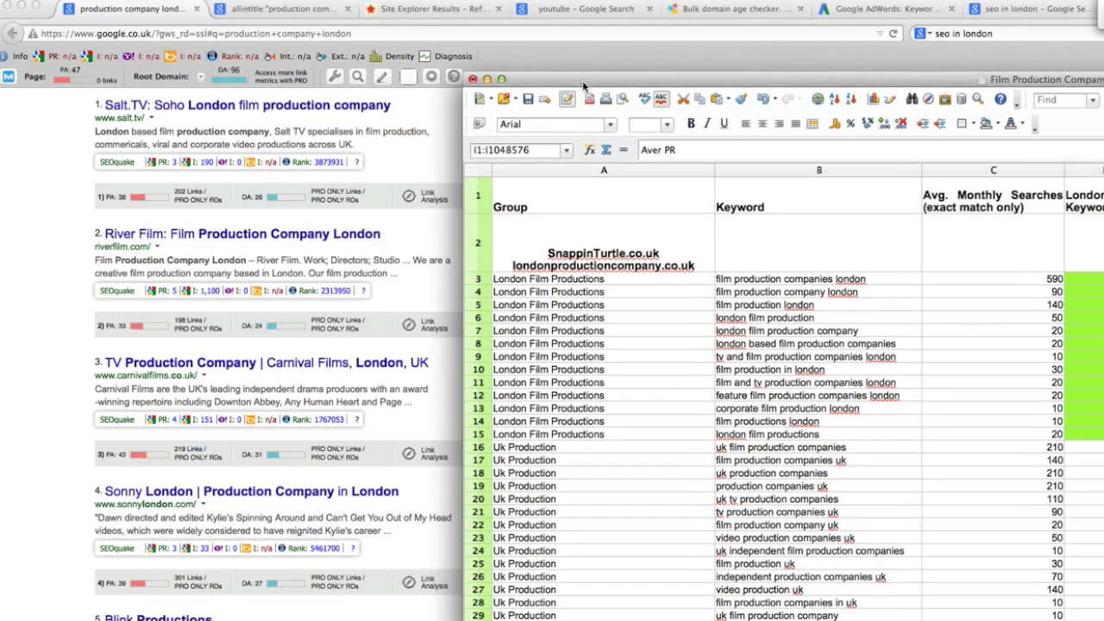
{"action": "scroll", "coordinate": [60, 327], "scroll_direction": "up", "scroll_amount": 10}
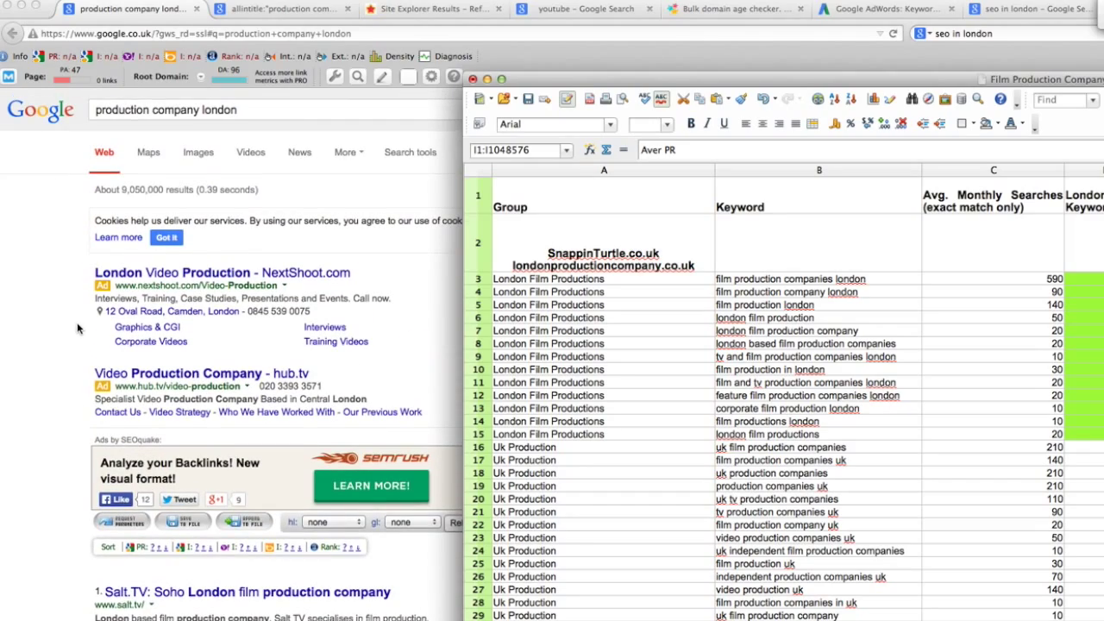
{"action": "left_click_drag", "start_coordinate": [495, 79], "coordinate": [80, 0]}
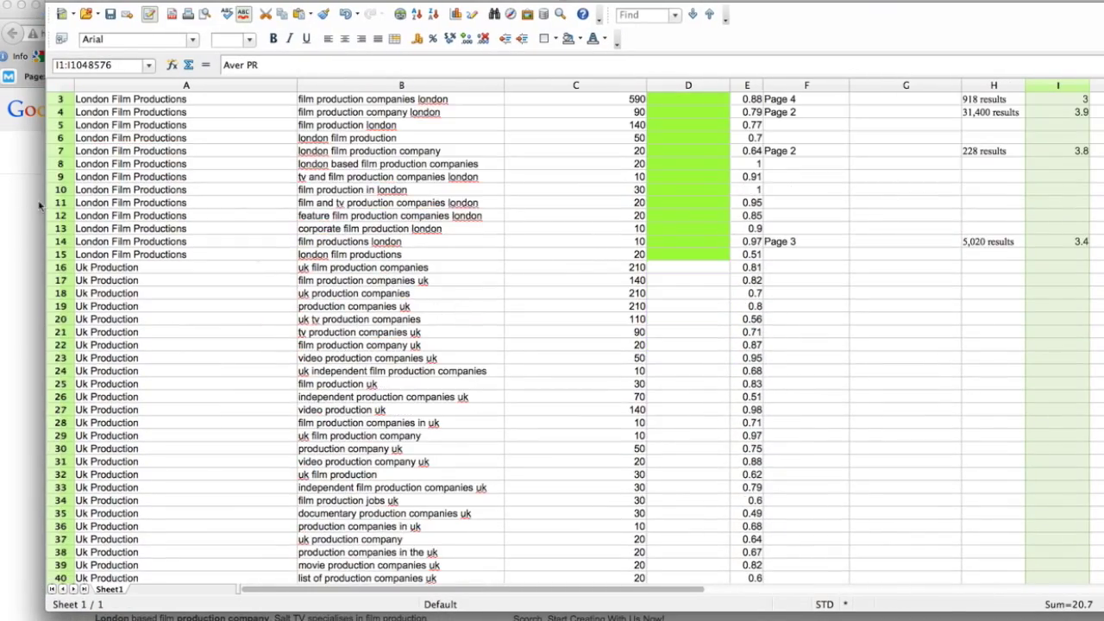
Copy the query "production company london" from Google and find all its occurrences in the keyword spreadsheet.
{"action": "left_click", "coordinate": [3, 203]}
{"action": "triple_click", "coordinate": [155, 112]}
{"action": "key", "text": "super+c"}
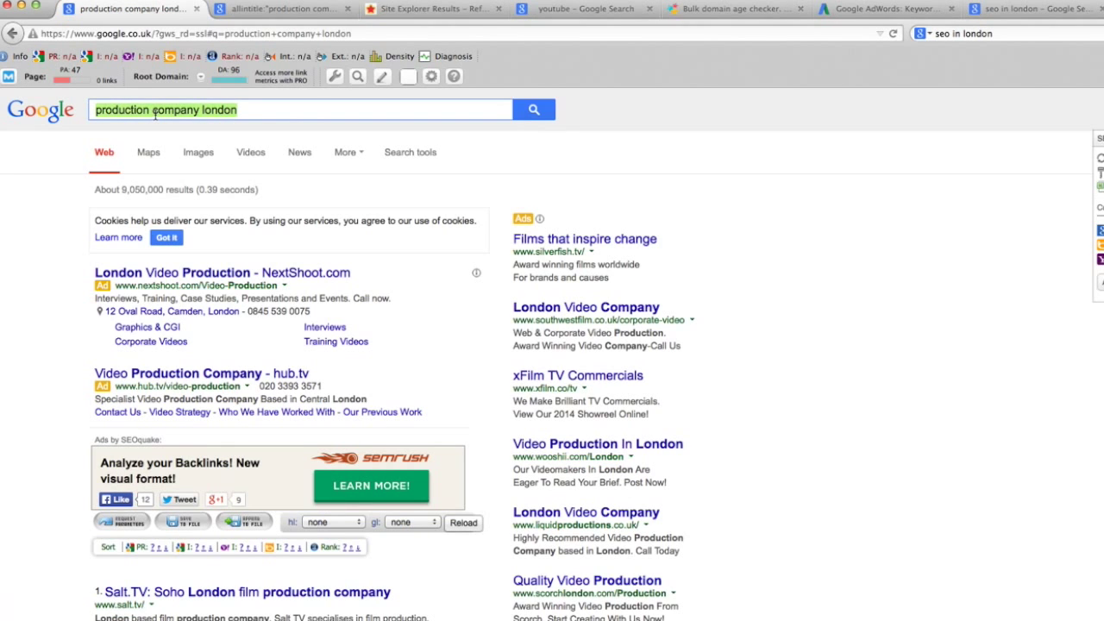
{"action": "key", "text": "super+Tab"}
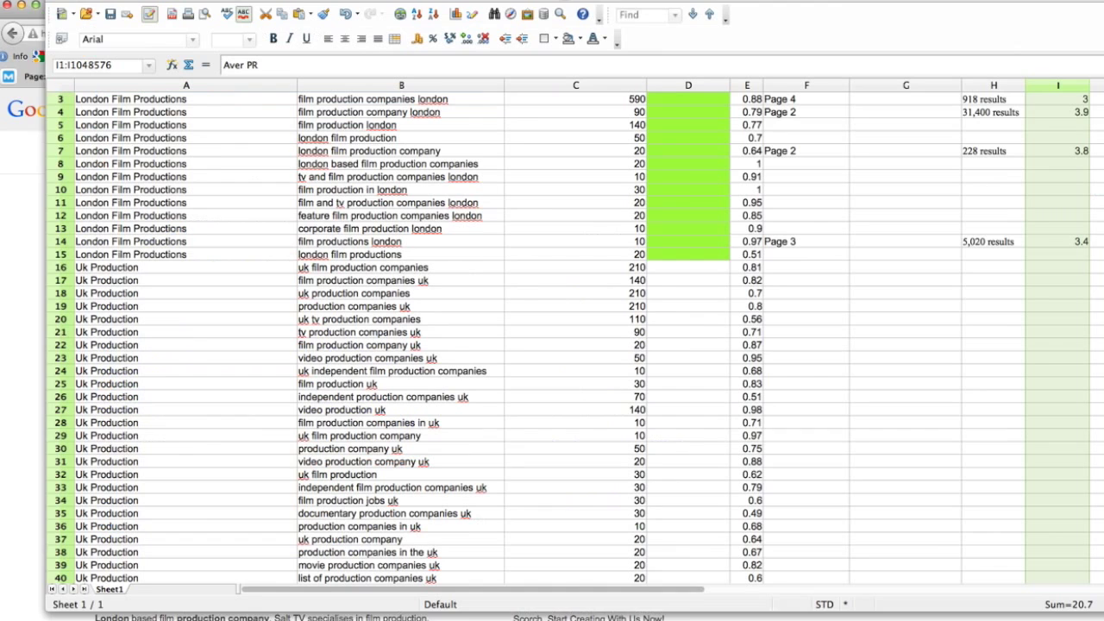
{"action": "key", "text": "super+f"}
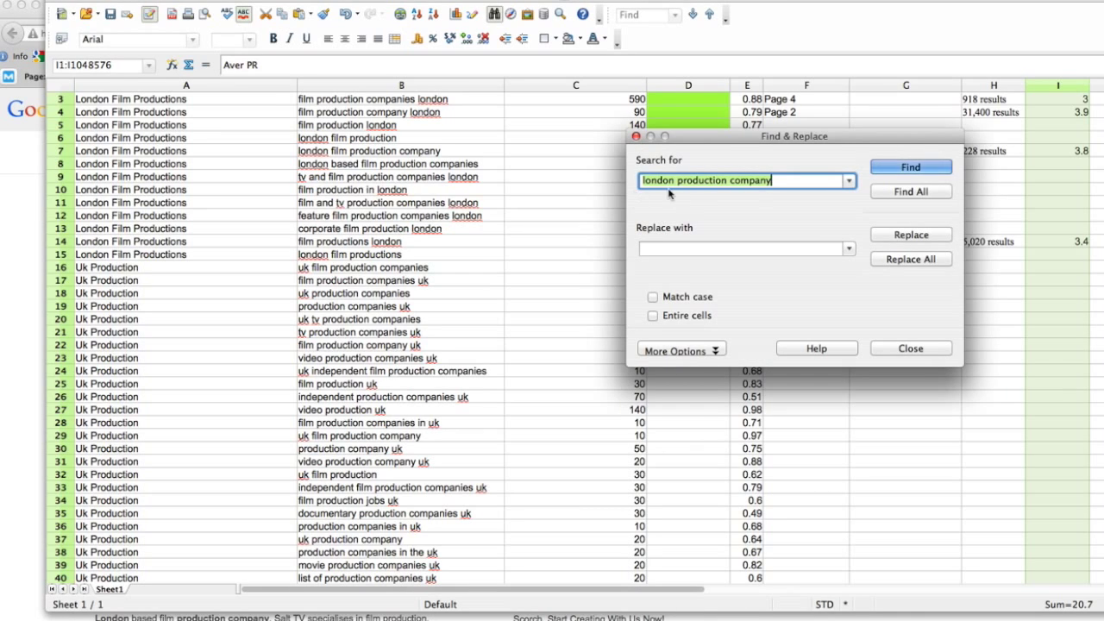
{"action": "key", "text": "super+v"}
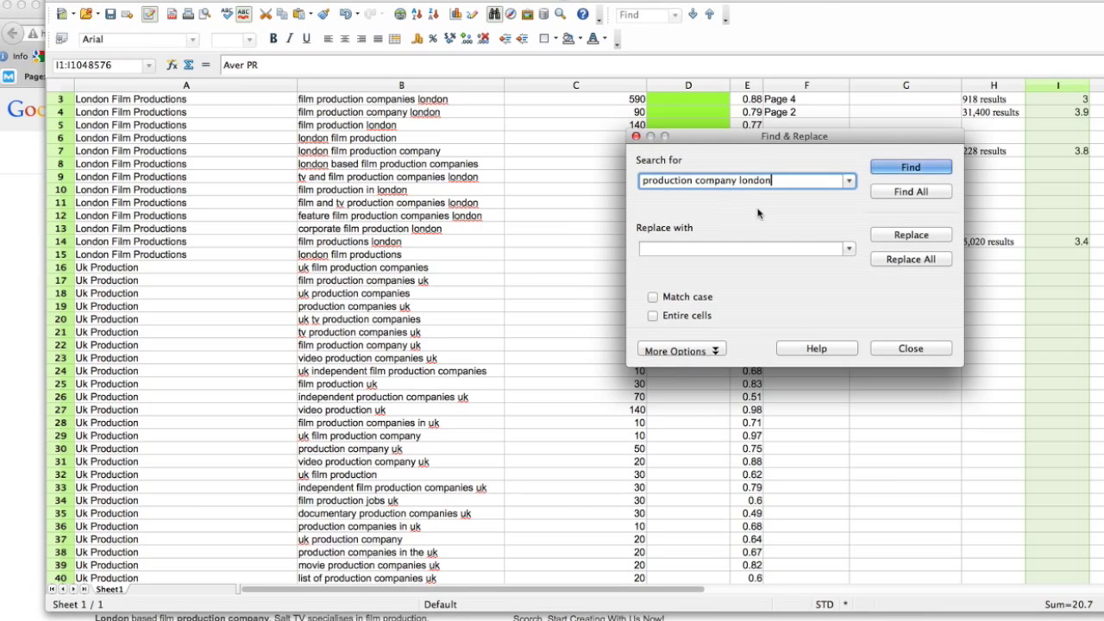
{"action": "left_click", "coordinate": [911, 191]}
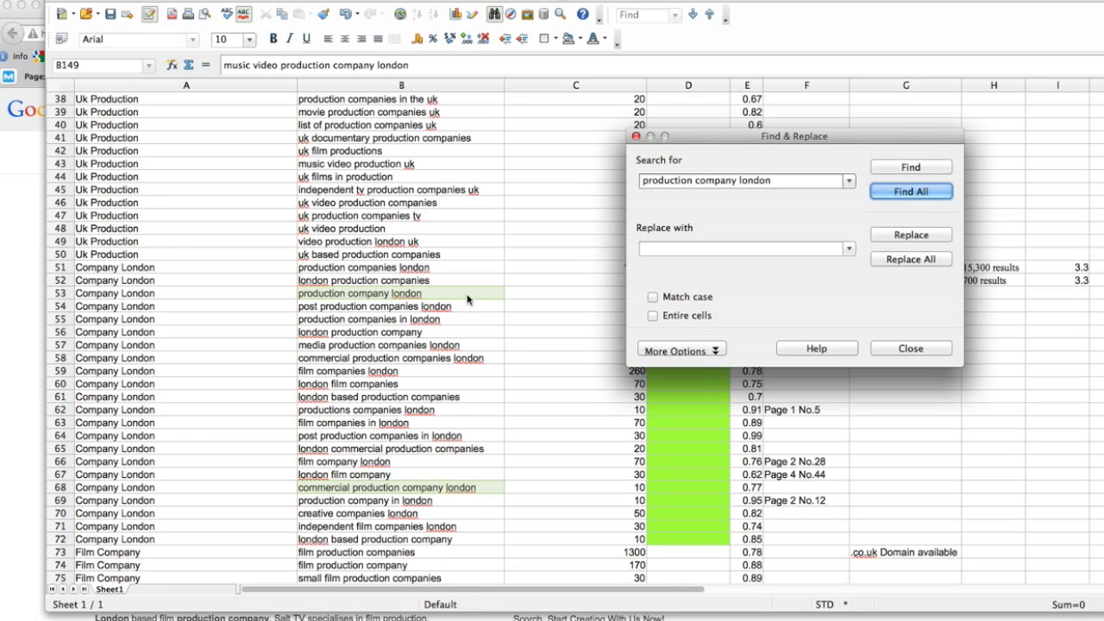
{"action": "left_click", "coordinate": [636, 137]}
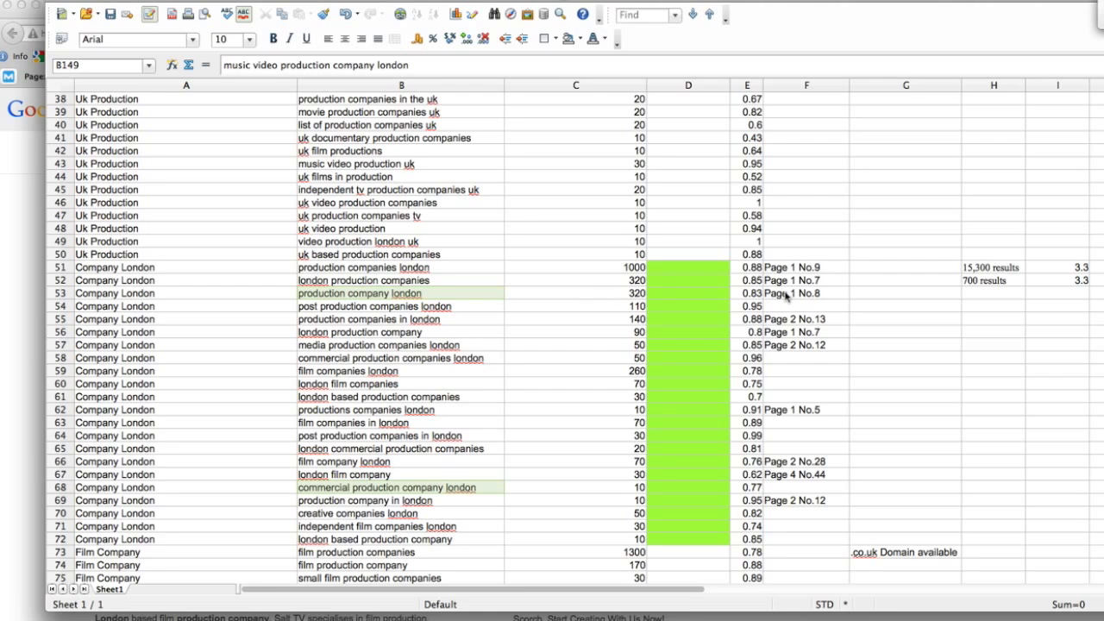
Check the monthly searches and keyword cells in row 53, and move the spreadsheet aside to expose the Google results.
{"action": "left_click", "coordinate": [617, 294]}
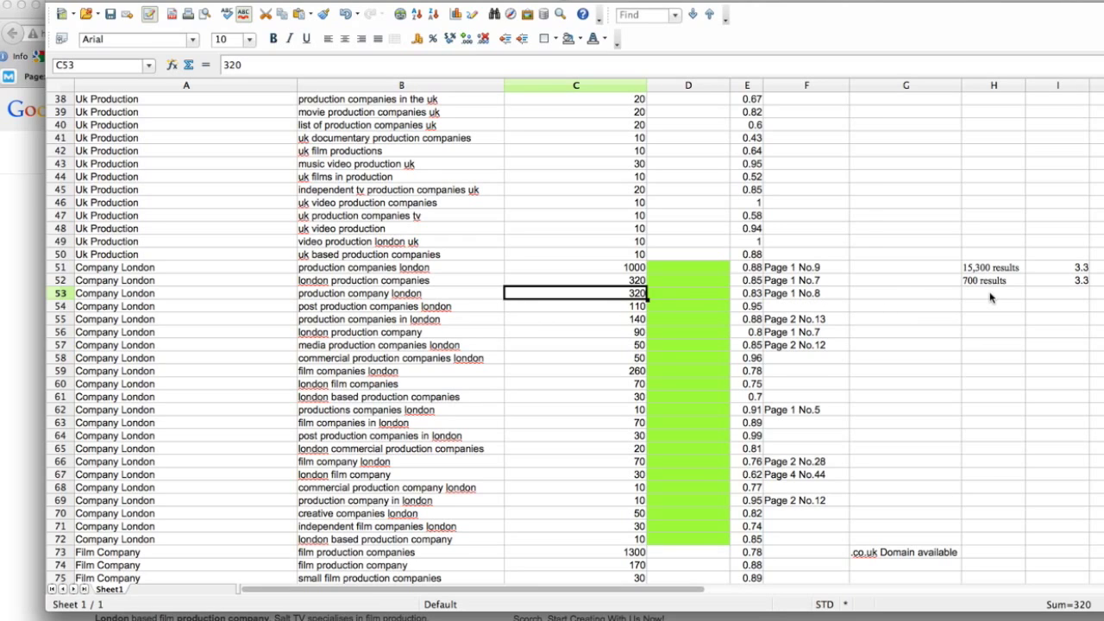
{"action": "left_click", "coordinate": [433, 297]}
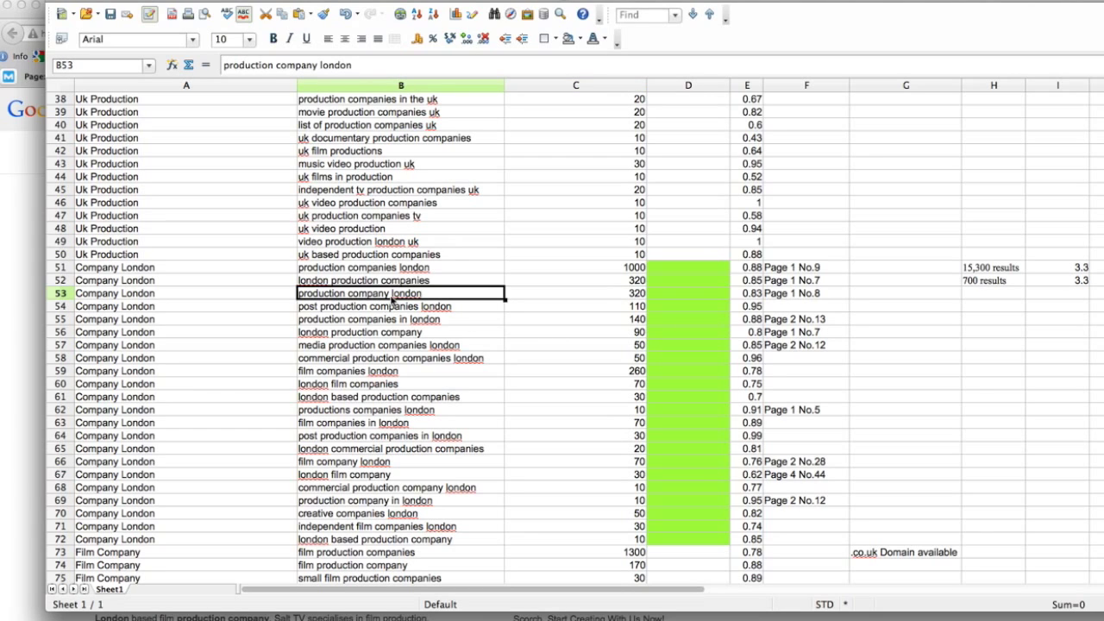
{"action": "left_click_drag", "start_coordinate": [160, 3], "coordinate": [611, 19]}
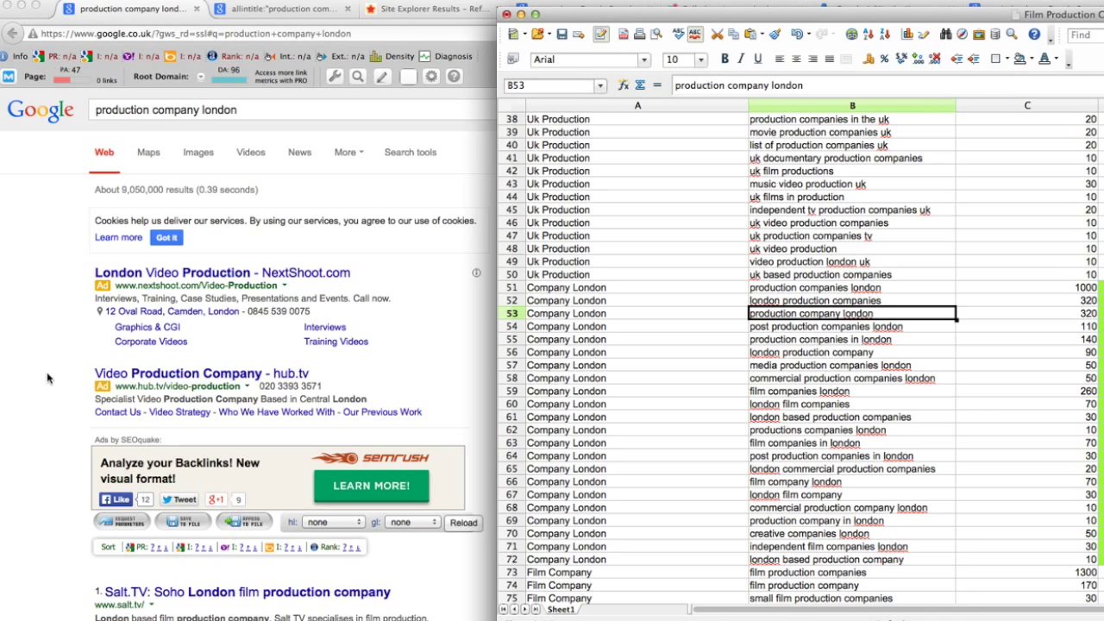
Check the Google query against the spreadsheet keyword and read the SEOquake PR values of the first four organic results.
{"action": "triple_click", "coordinate": [158, 112]}
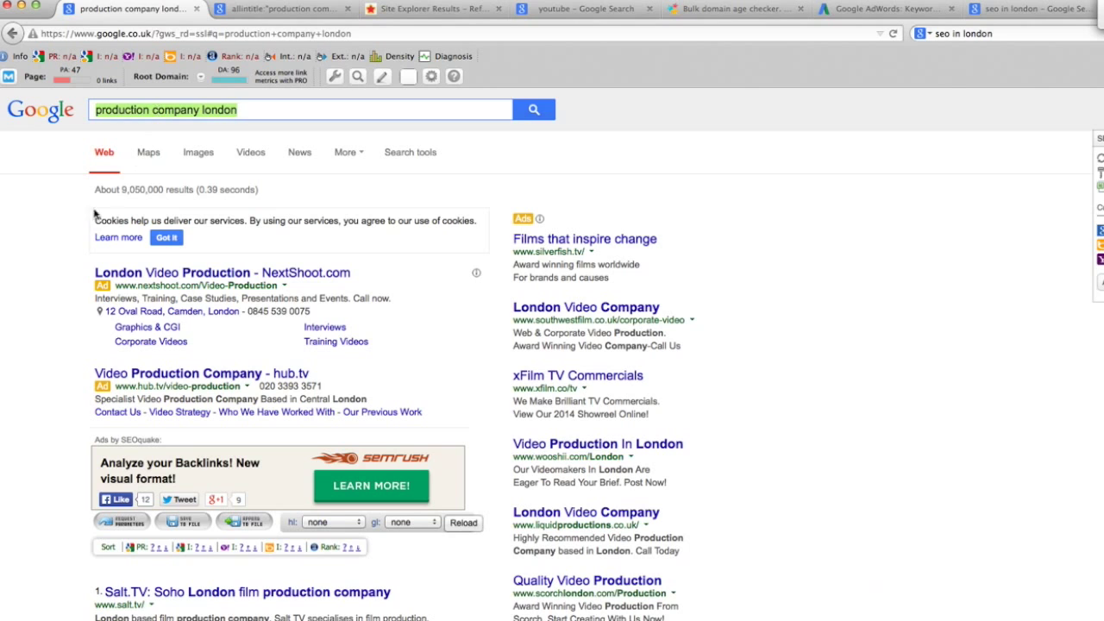
{"action": "left_click", "coordinate": [60, 250]}
{"action": "scroll", "coordinate": [54, 267], "scroll_direction": "down", "scroll_amount": 5}
{"action": "scroll", "coordinate": [52, 296], "scroll_direction": "down", "scroll_amount": 3}
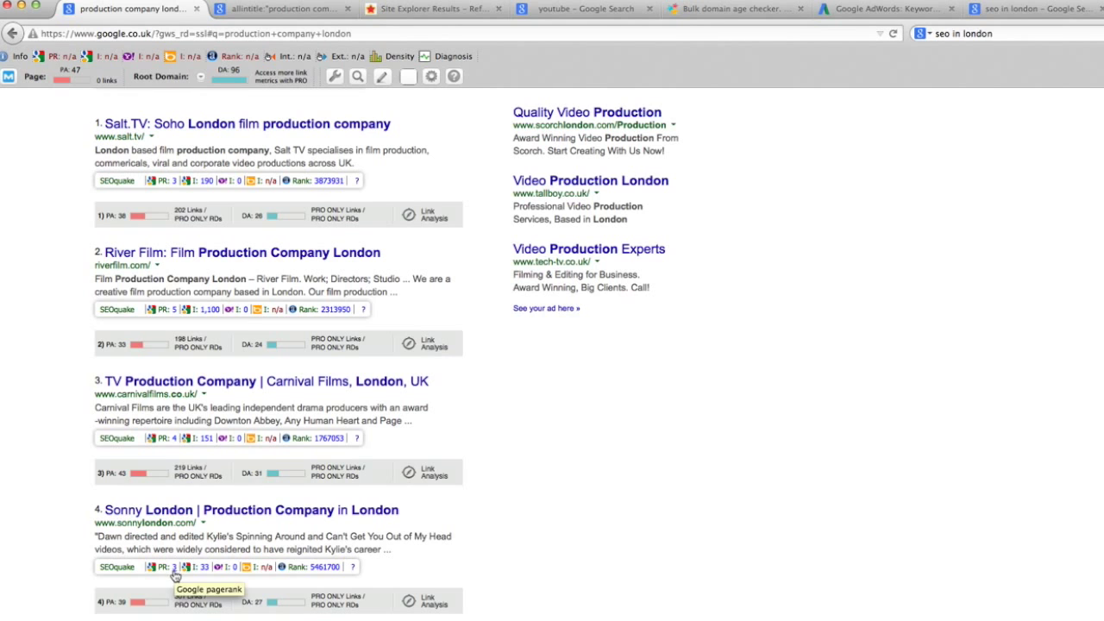
Read the SEOquake PR values of the fifth to tenth organic results for "production company london".
{"action": "scroll", "coordinate": [172, 574], "scroll_direction": "down", "scroll_amount": 6}
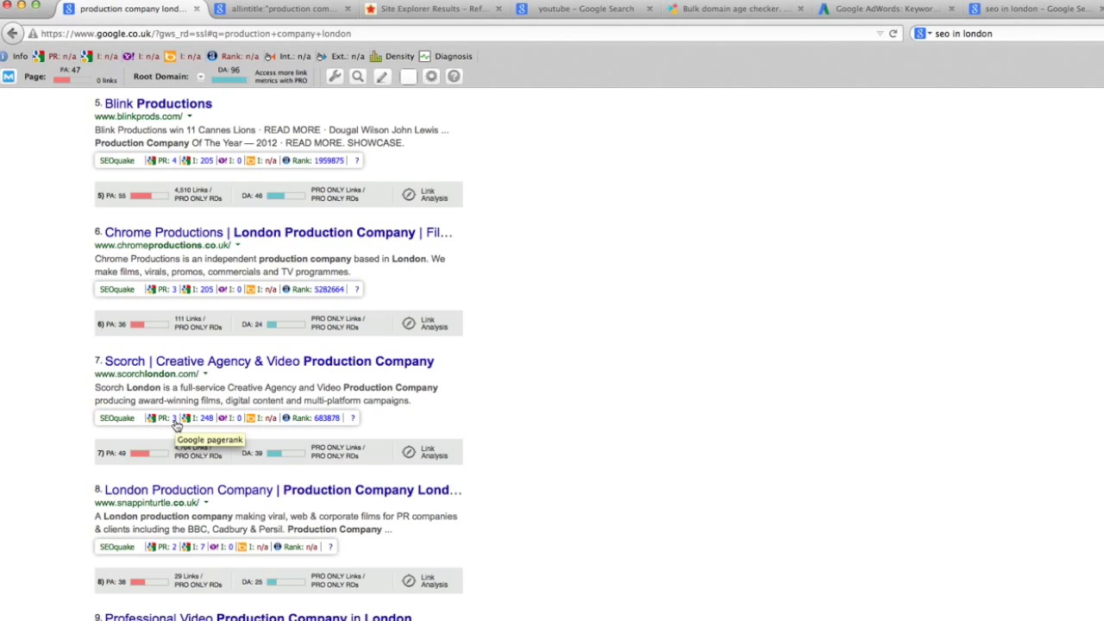
{"action": "scroll", "coordinate": [163, 535], "scroll_direction": "down", "scroll_amount": 6}
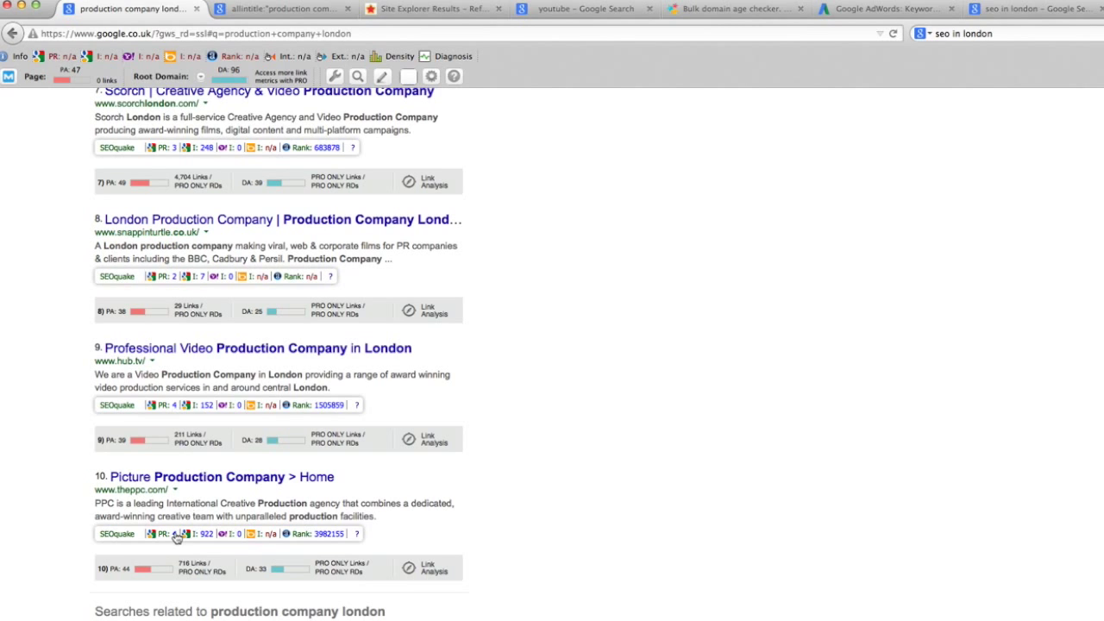
{"action": "scroll", "coordinate": [175, 536], "scroll_direction": "down", "scroll_amount": 4}
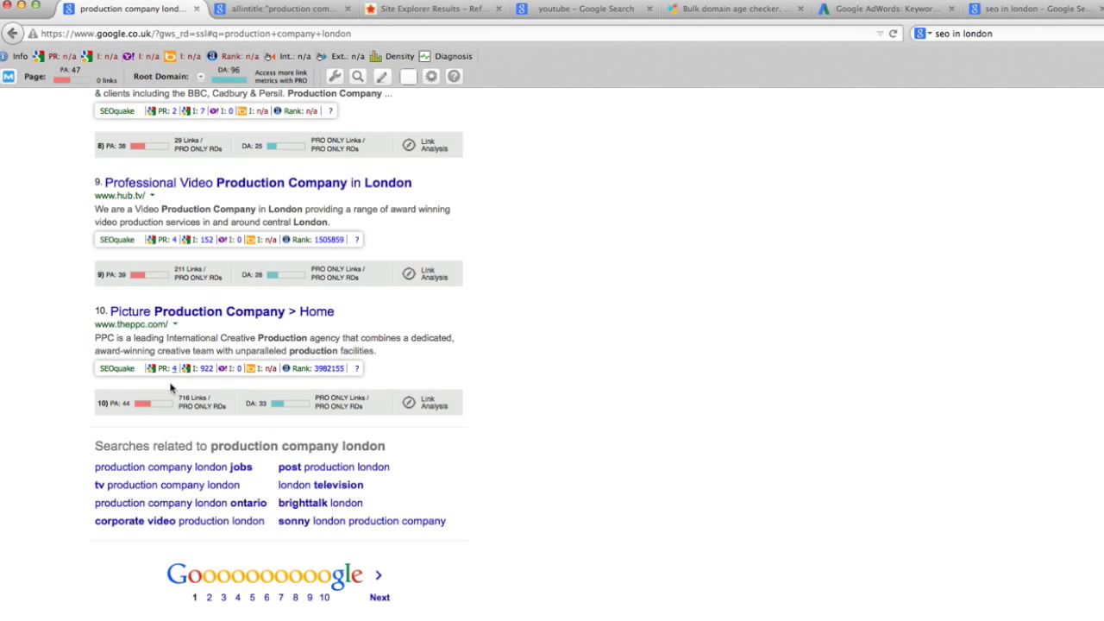
{"action": "scroll", "coordinate": [150, 349], "scroll_direction": "up", "scroll_amount": 3}
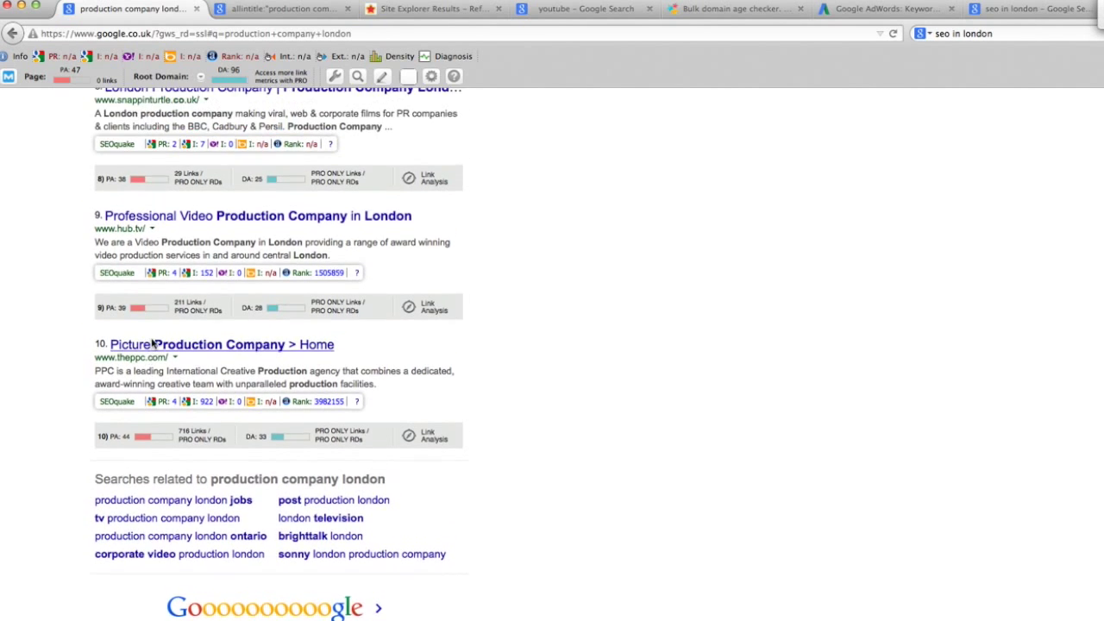
{"action": "scroll", "coordinate": [183, 367], "scroll_direction": "up", "scroll_amount": 15}
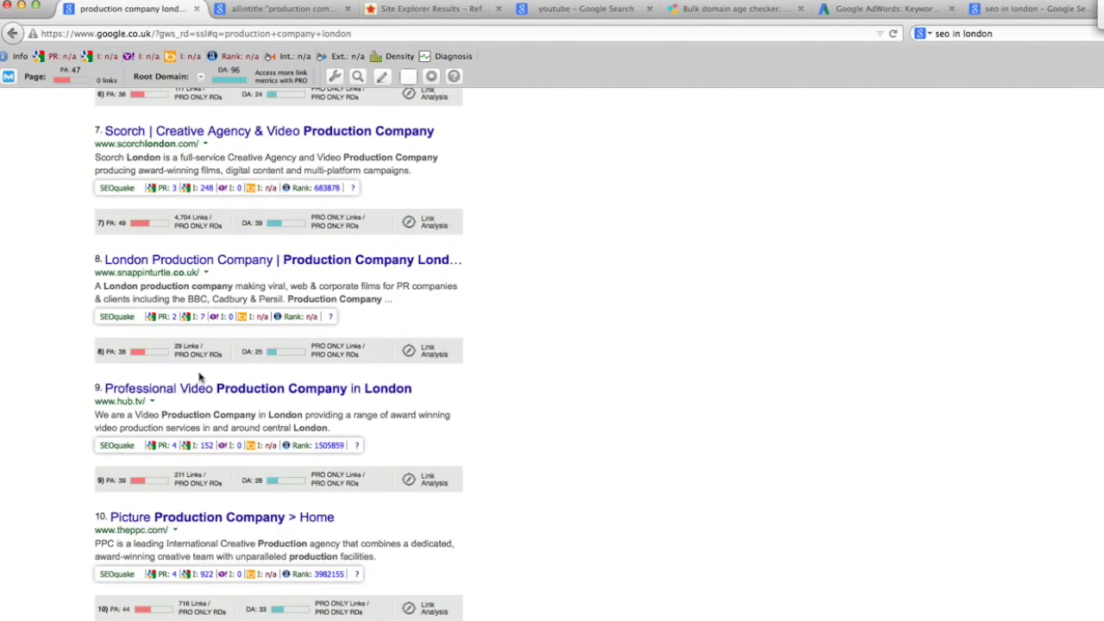
In the keyword spreadsheet, enter 3.5 as the average PR for "production company london" in row 53.
{"action": "key", "text": "super+Tab"}
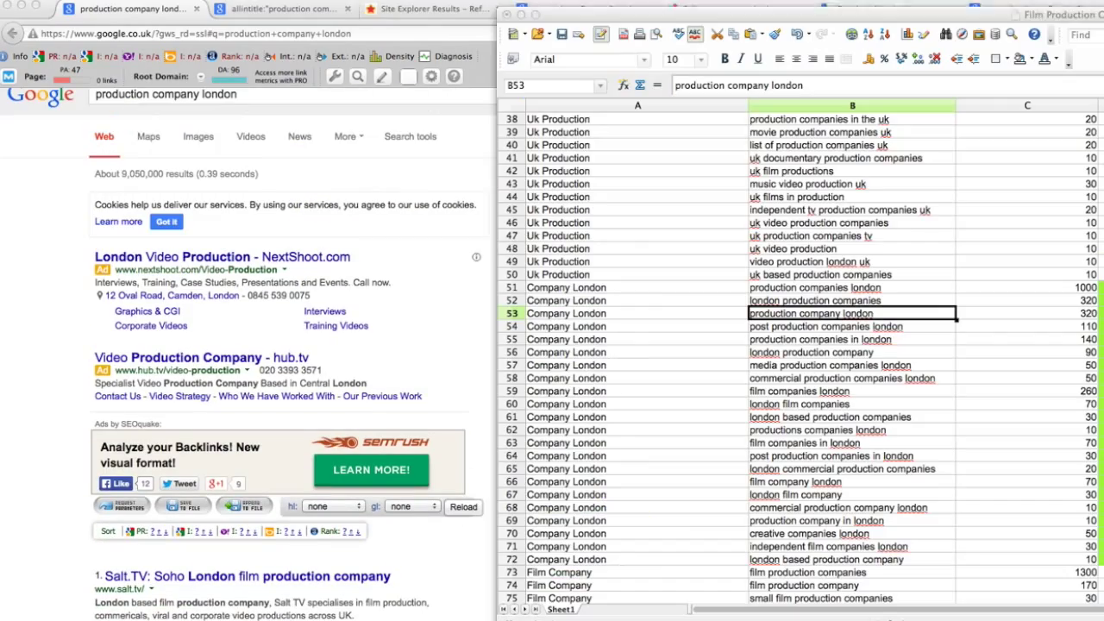
{"action": "left_click_drag", "start_coordinate": [816, 17], "coordinate": [321, 3]}
{"action": "left_click", "coordinate": [1026, 297]}
{"action": "double_click", "coordinate": [1028, 296]}
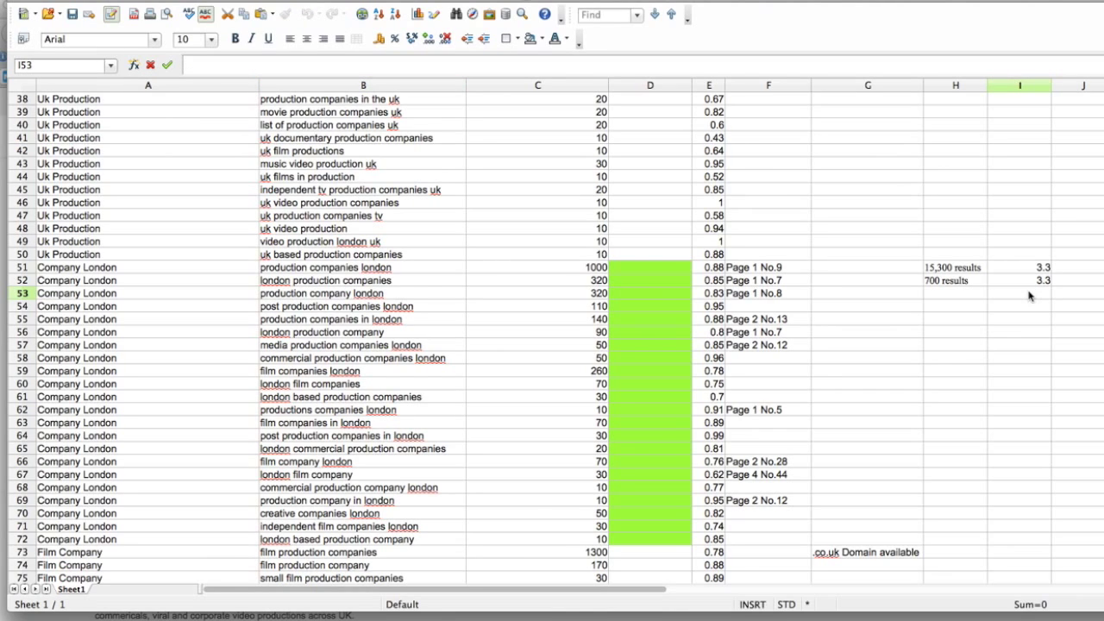
{"action": "key", "text": "Return"}
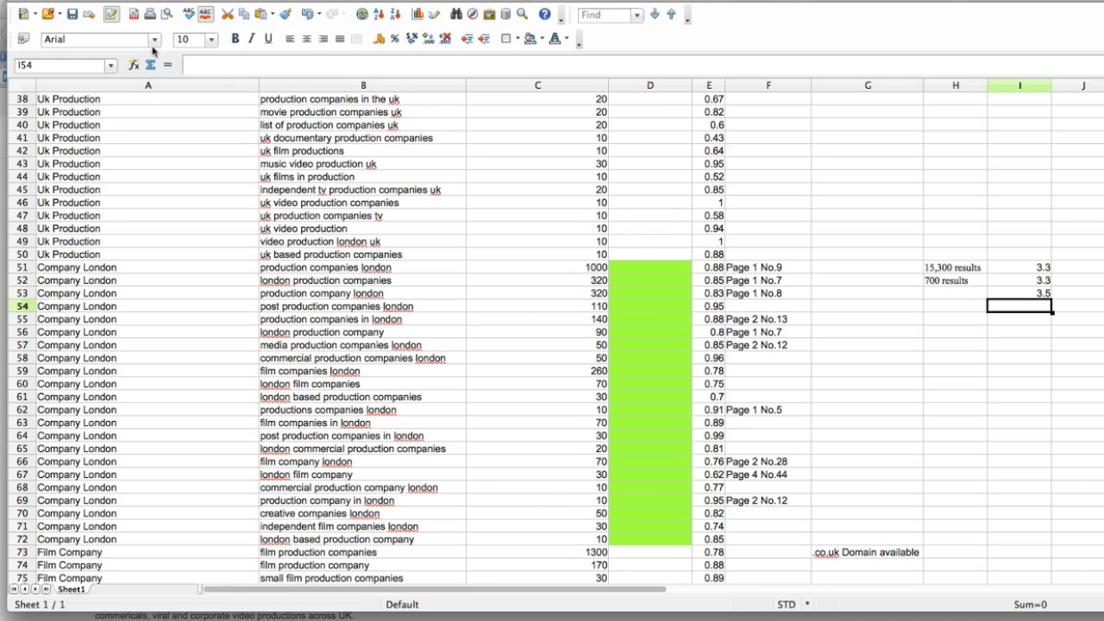
Move the spreadsheet aside and review the SEOquake and Moz metrics of the first four organic Google results.
{"action": "left_click_drag", "start_coordinate": [188, 3], "coordinate": [739, 7]}
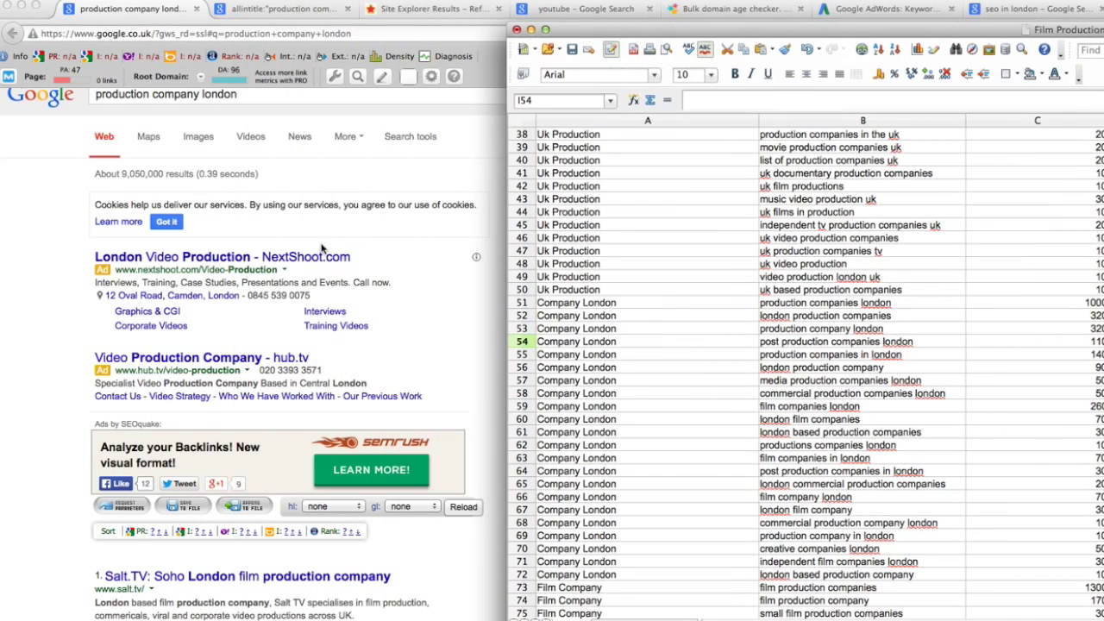
{"action": "left_click", "coordinate": [54, 349]}
{"action": "scroll", "coordinate": [44, 283], "scroll_direction": "down", "scroll_amount": 2}
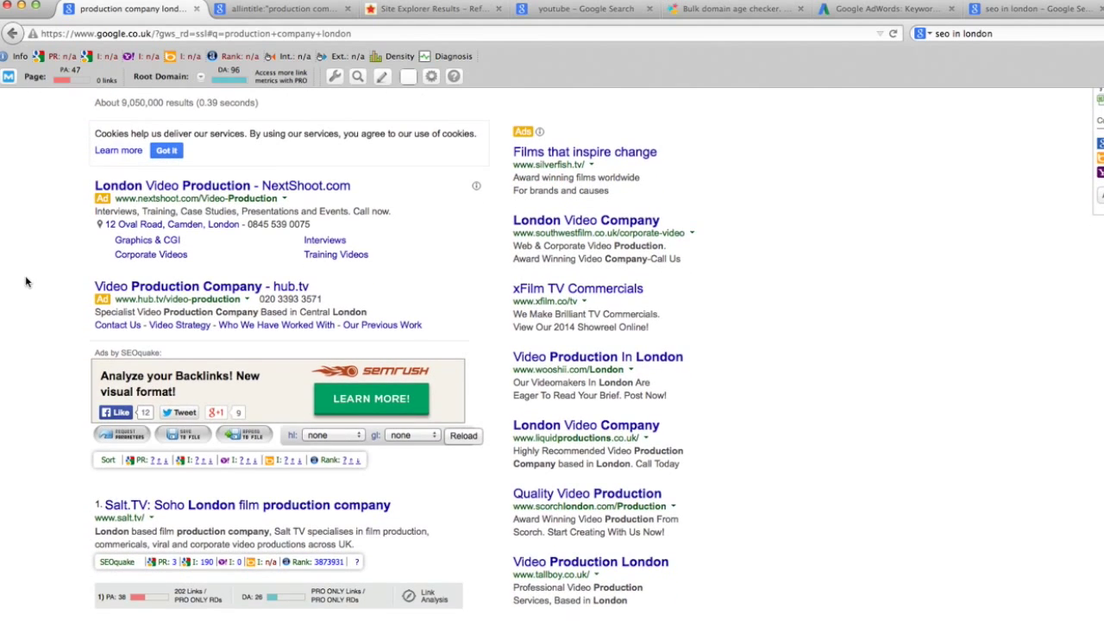
{"action": "scroll", "coordinate": [29, 316], "scroll_direction": "down", "scroll_amount": 6}
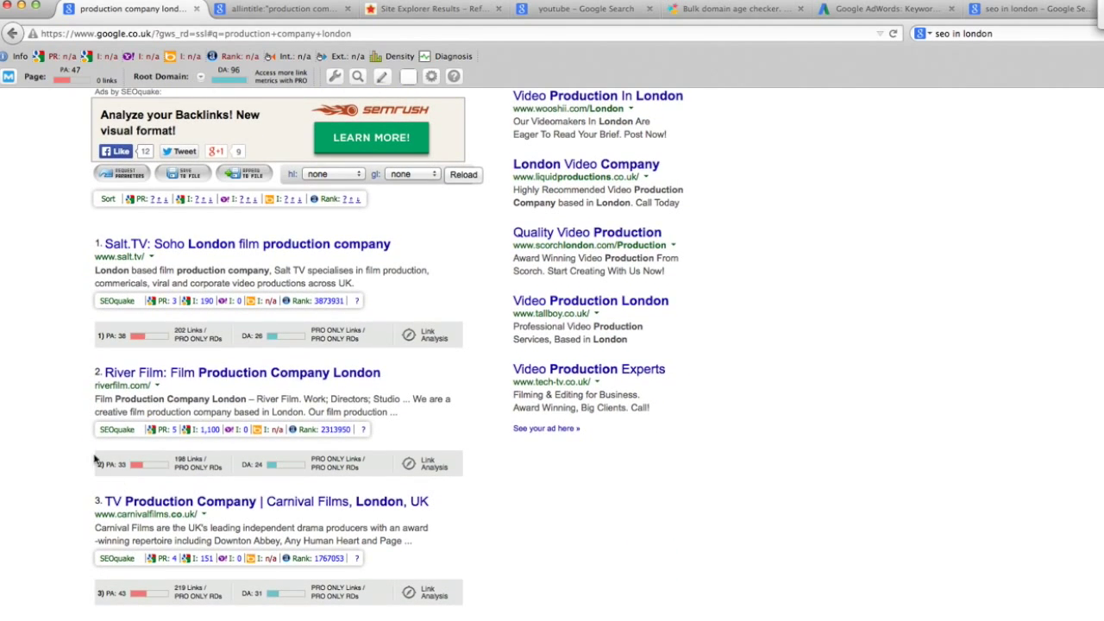
{"action": "scroll", "coordinate": [49, 436], "scroll_direction": "down", "scroll_amount": 1}
{"action": "scroll", "coordinate": [47, 431], "scroll_direction": "down", "scroll_amount": 3}
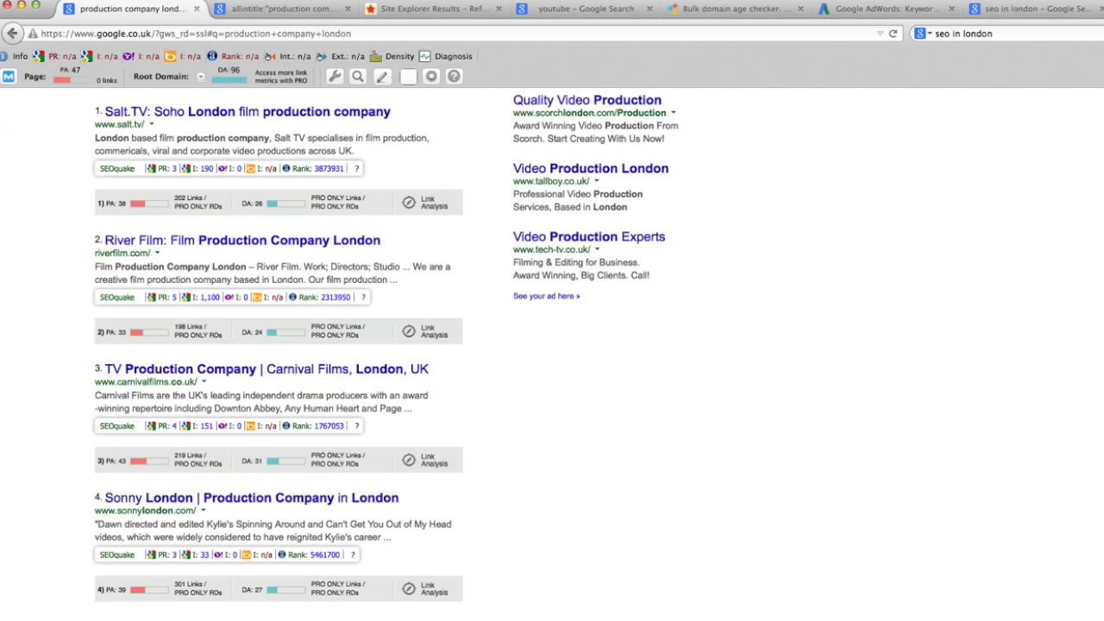
Review the spreadsheet's keyword list from its header to the final keyword and select row 312.
{"action": "key", "text": "super+Tab"}
{"action": "scroll", "coordinate": [409, 391], "scroll_direction": "up", "scroll_amount": 10}
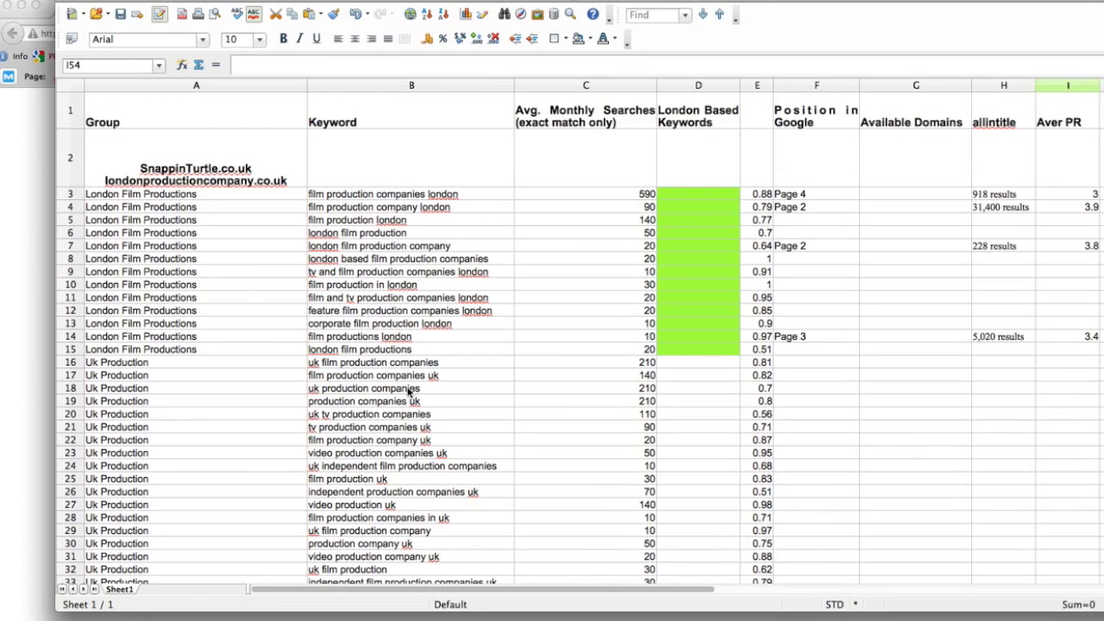
{"action": "scroll", "coordinate": [409, 391], "scroll_direction": "down", "scroll_amount": 1}
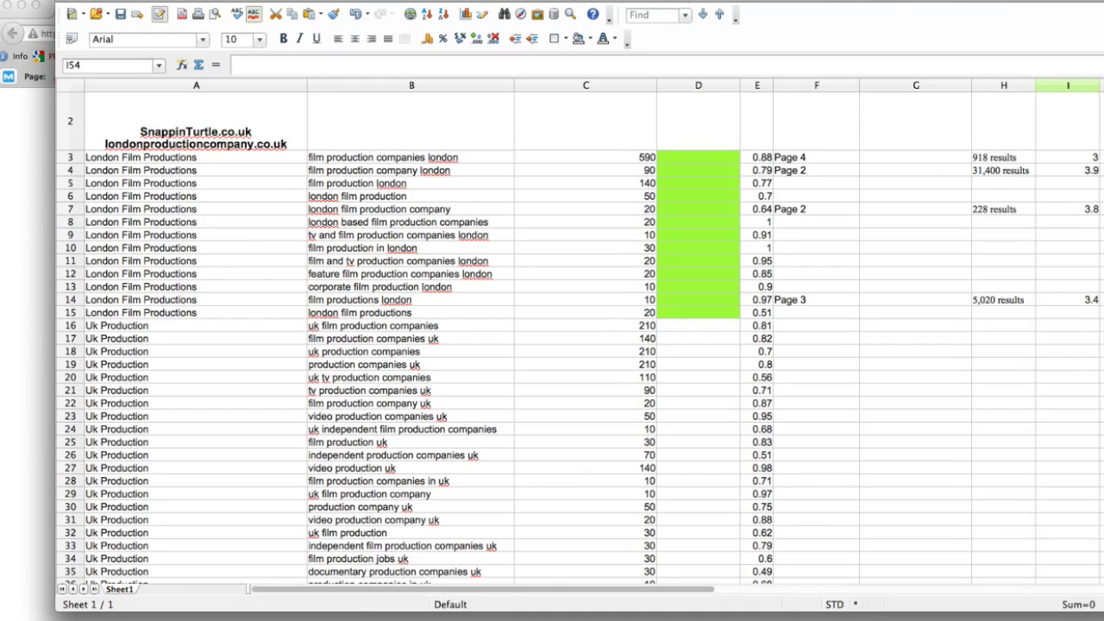
{"action": "scroll", "coordinate": [580, 339], "scroll_direction": "down", "scroll_amount": 20}
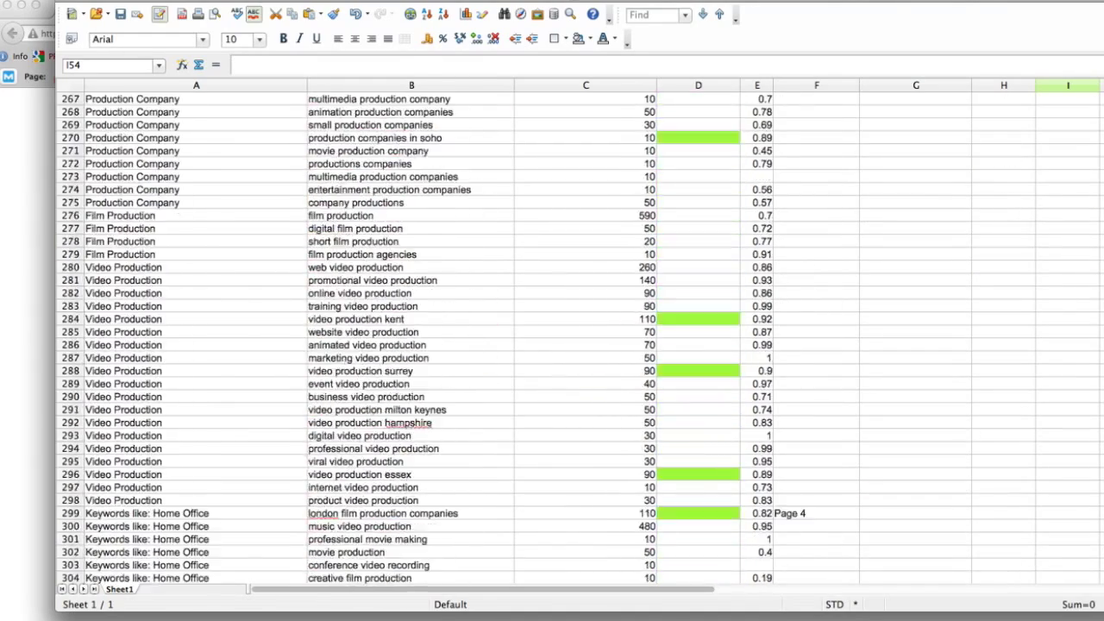
{"action": "scroll", "coordinate": [969, 389], "scroll_direction": "up", "scroll_amount": 5}
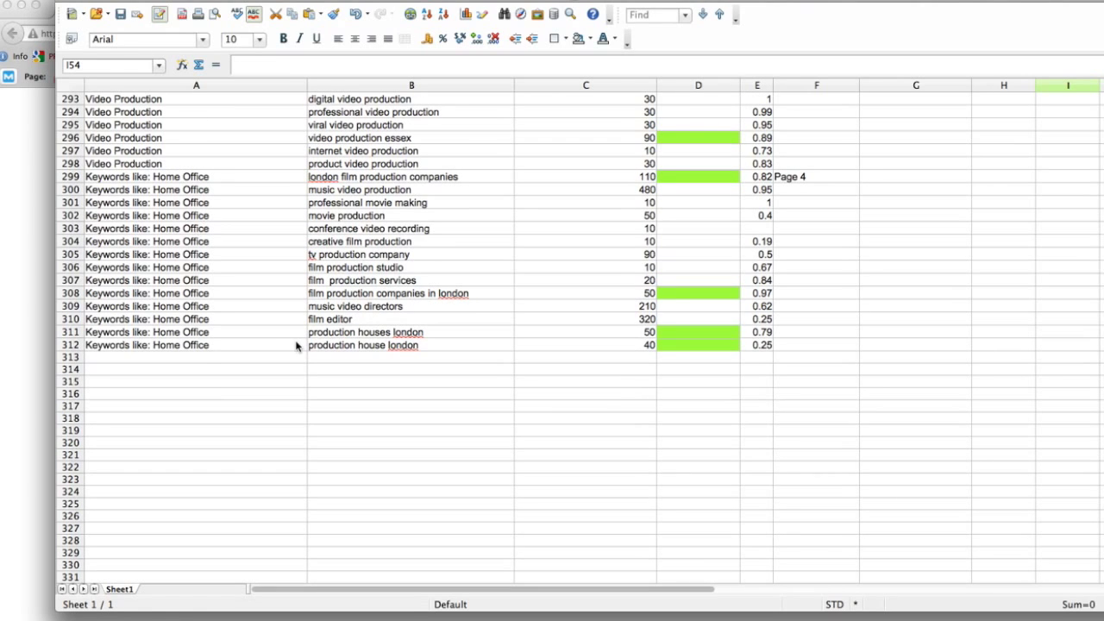
{"action": "scroll", "coordinate": [296, 347], "scroll_direction": "up", "scroll_amount": 4}
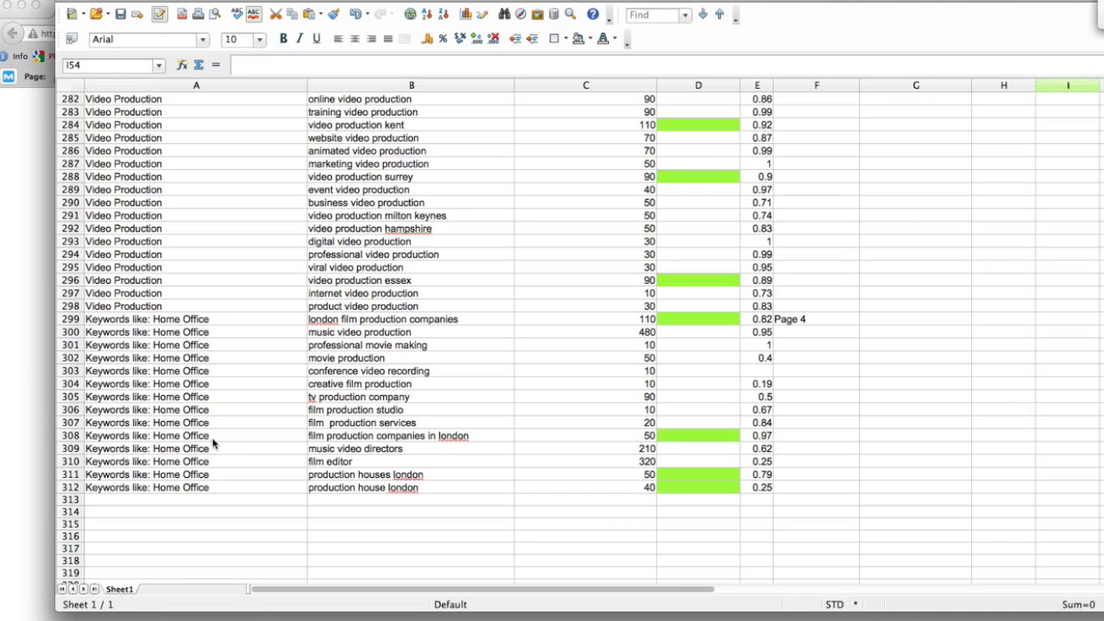
{"action": "left_click", "coordinate": [74, 487]}
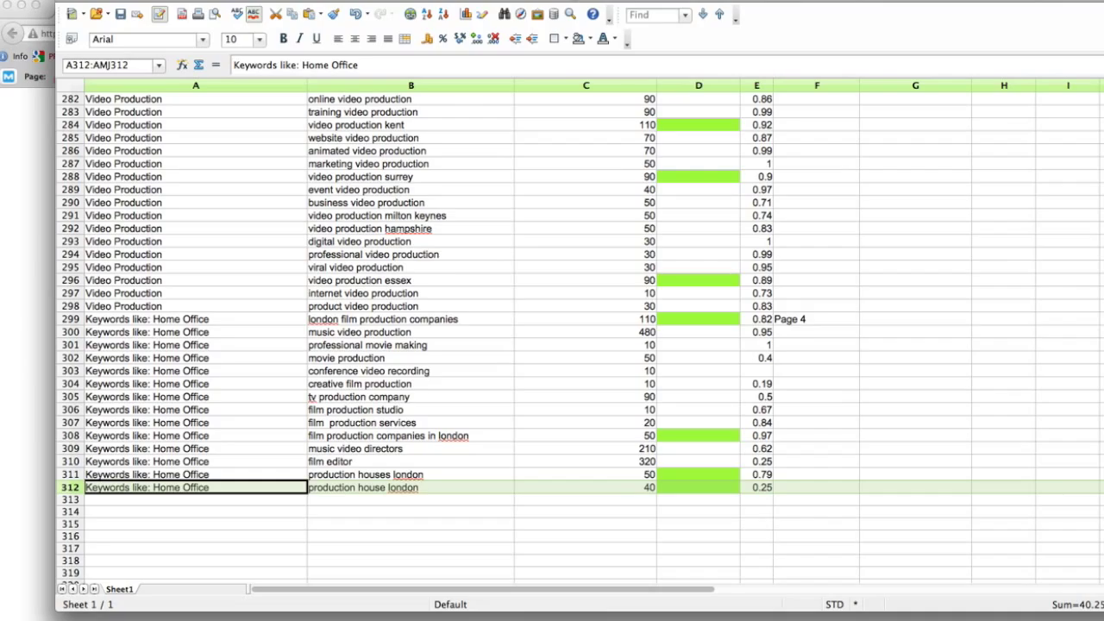
Go back to the Company London keywords and select the average PR cell for "production company london".
{"action": "scroll", "coordinate": [578, 341], "scroll_direction": "up", "scroll_amount": 20}
{"action": "scroll", "coordinate": [578, 340], "scroll_direction": "up", "scroll_amount": 20}
{"action": "scroll", "coordinate": [578, 341], "scroll_direction": "up", "scroll_amount": 2}
{"action": "scroll", "coordinate": [578, 340], "scroll_direction": "down", "scroll_amount": 2}
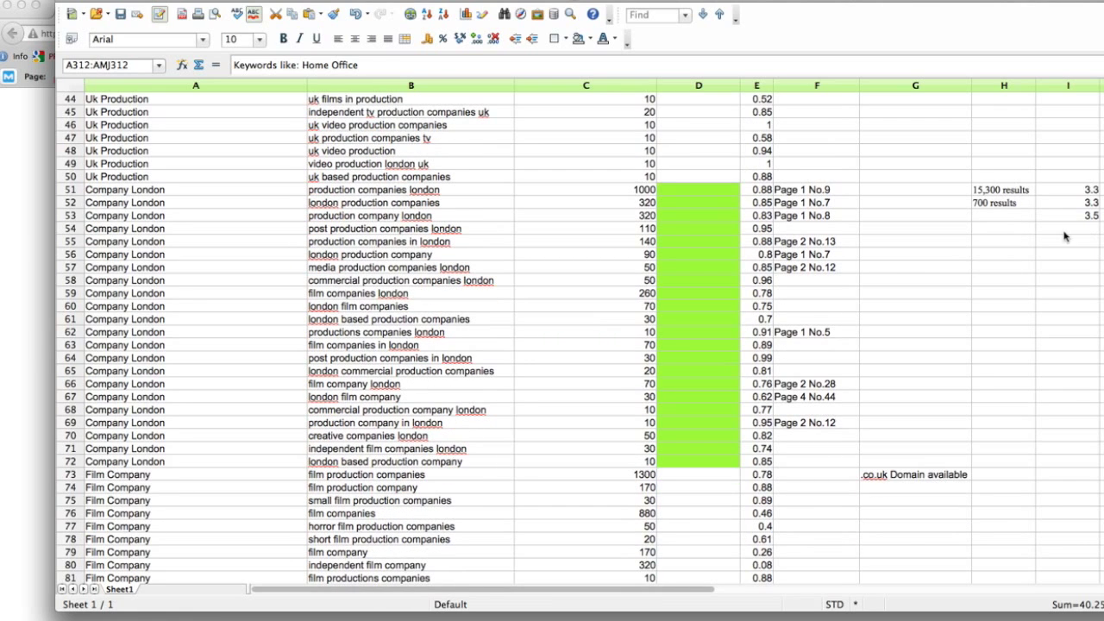
{"action": "left_click", "coordinate": [1070, 218]}
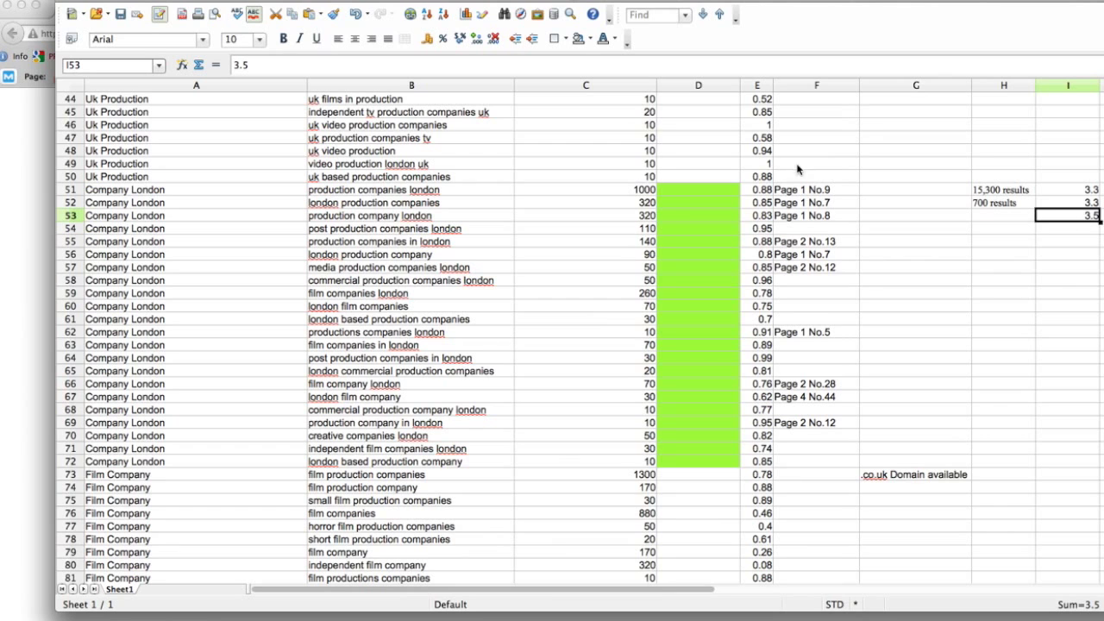
Bring the Google results for "production company london" back into view, check the query, and switch to the allintitle search.
{"action": "left_click_drag", "start_coordinate": [133, 4], "coordinate": [248, 32]}
{"action": "left_click", "coordinate": [86, 143]}
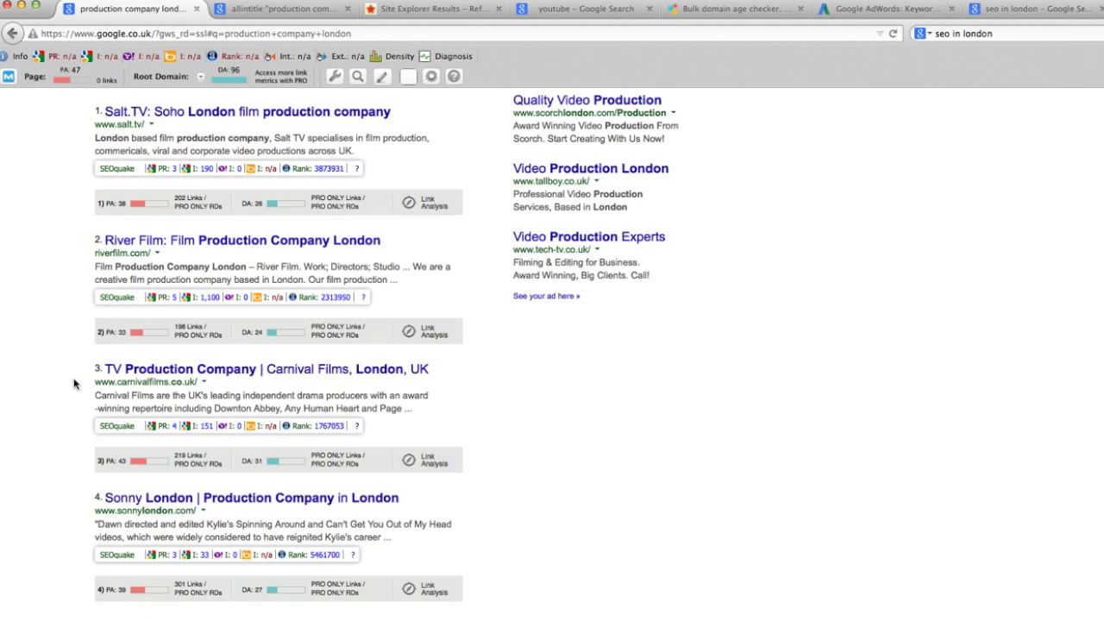
{"action": "scroll", "coordinate": [75, 383], "scroll_direction": "up", "scroll_amount": 10}
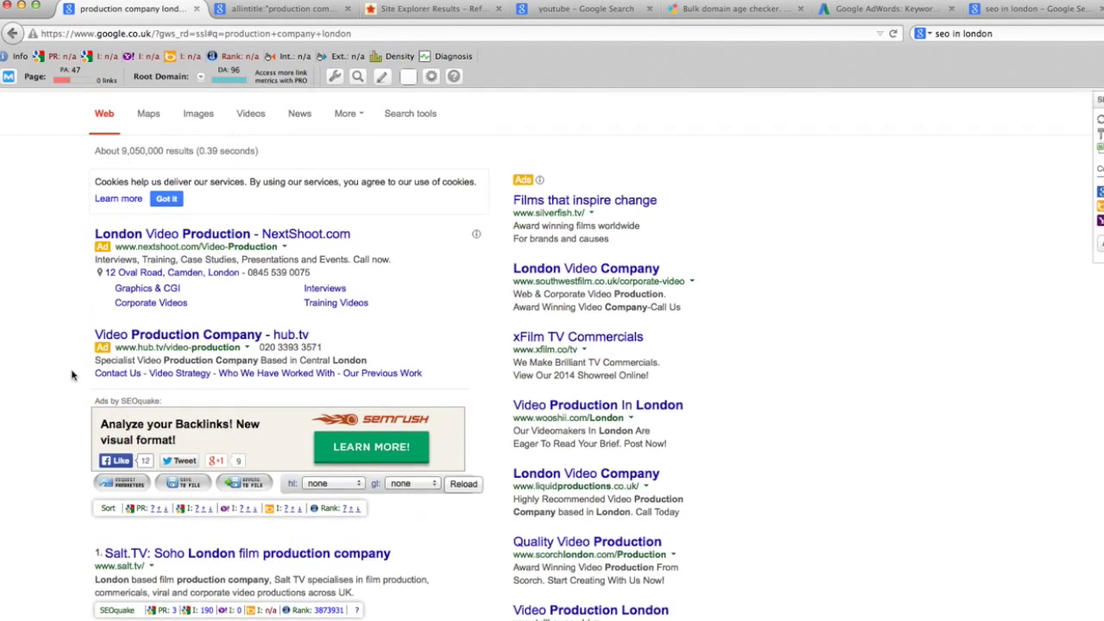
{"action": "scroll", "coordinate": [73, 374], "scroll_direction": "up", "scroll_amount": 1}
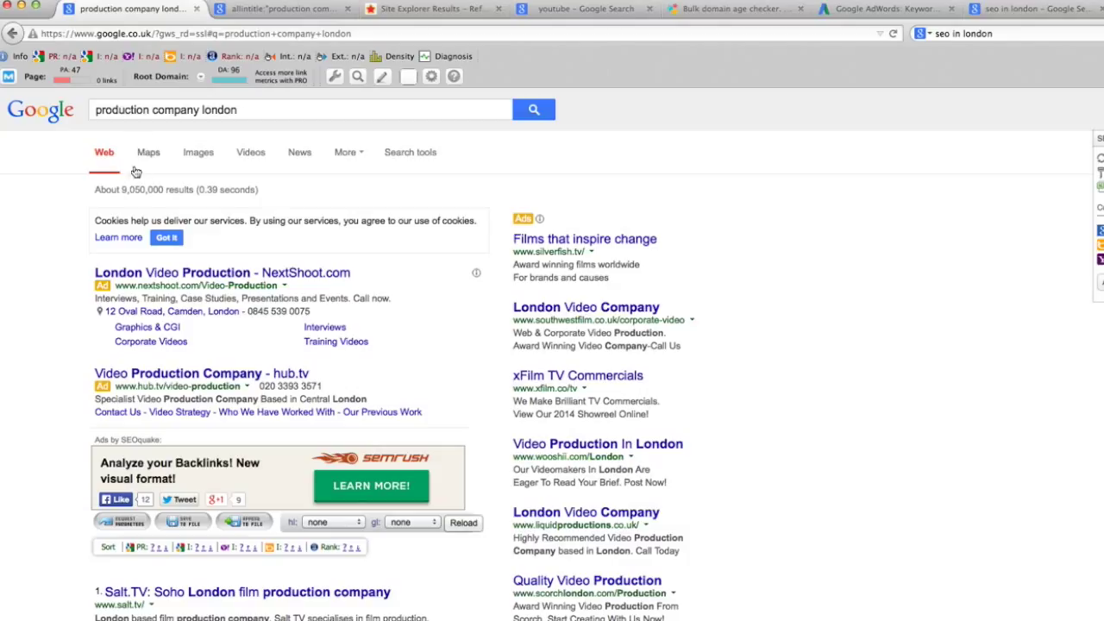
{"action": "double_click", "coordinate": [128, 112]}
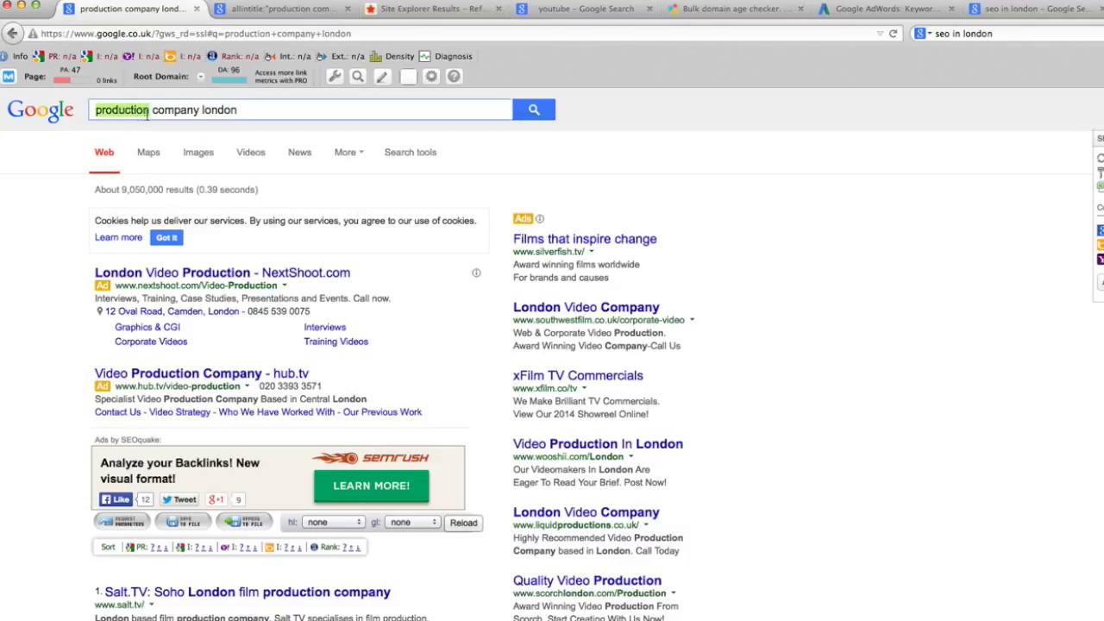
{"action": "left_click", "coordinate": [147, 113]}
{"action": "left_click", "coordinate": [280, 8]}
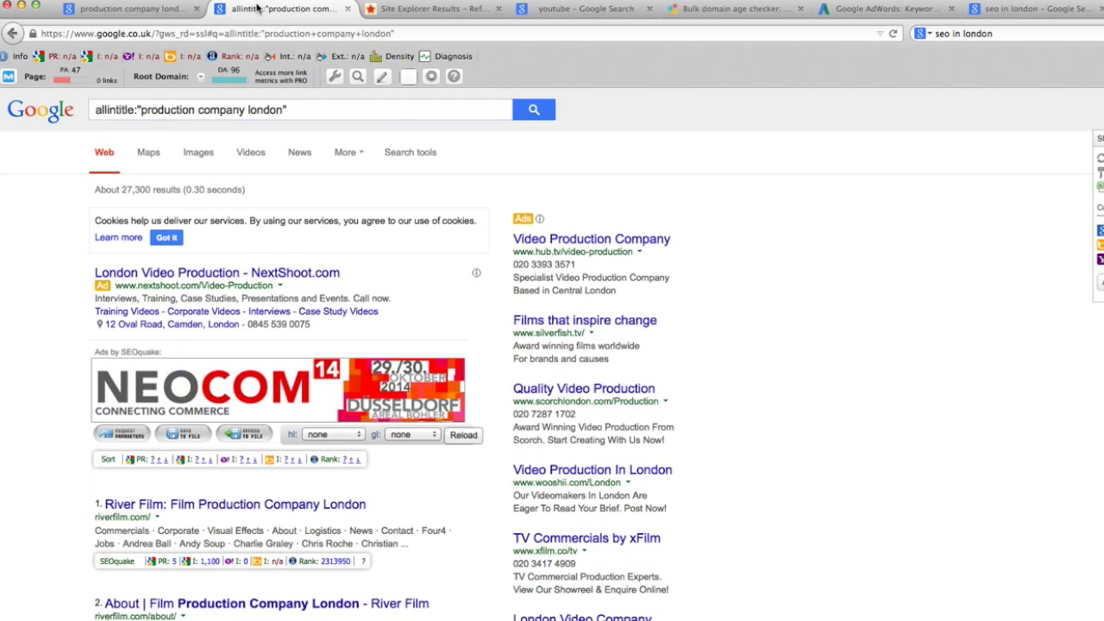
Check the operator and quoted phrase of the query, and rerun the Google search for allintitle:"production company london".
{"action": "left_click", "coordinate": [100, 112]}
{"action": "left_click_drag", "start_coordinate": [119, 112], "coordinate": [132, 111]}
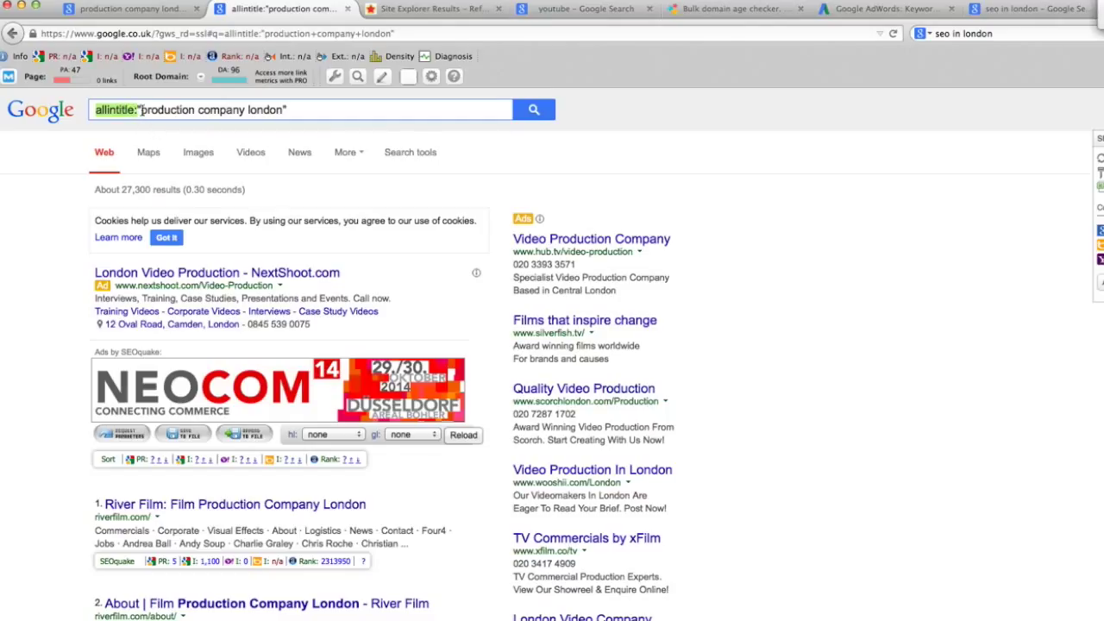
{"action": "left_click_drag", "start_coordinate": [140, 110], "coordinate": [277, 113]}
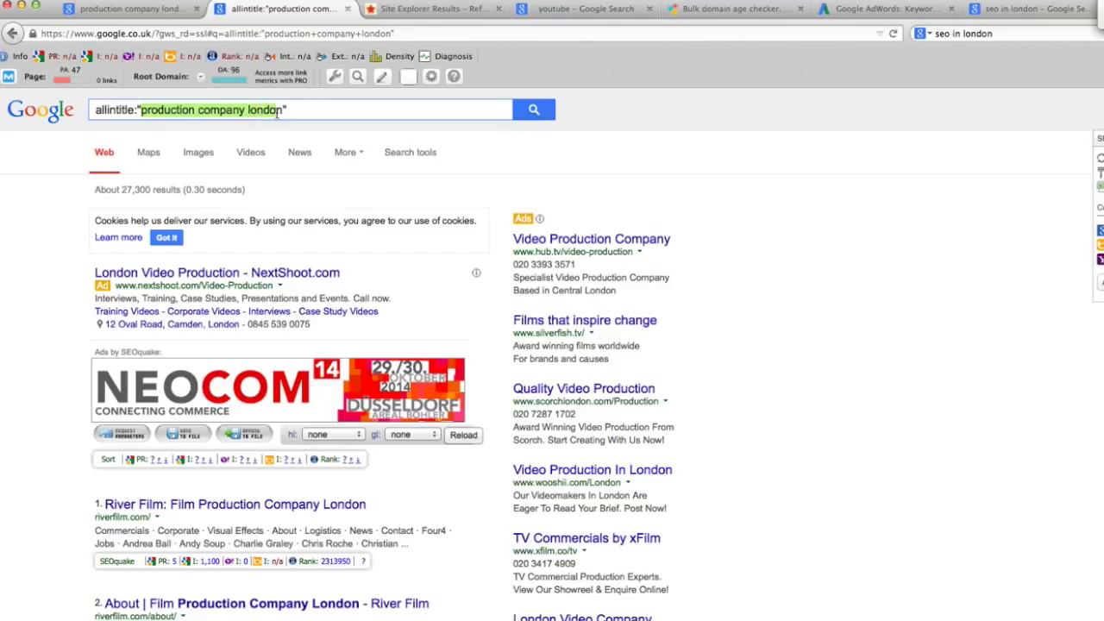
{"action": "left_click", "coordinate": [312, 109]}
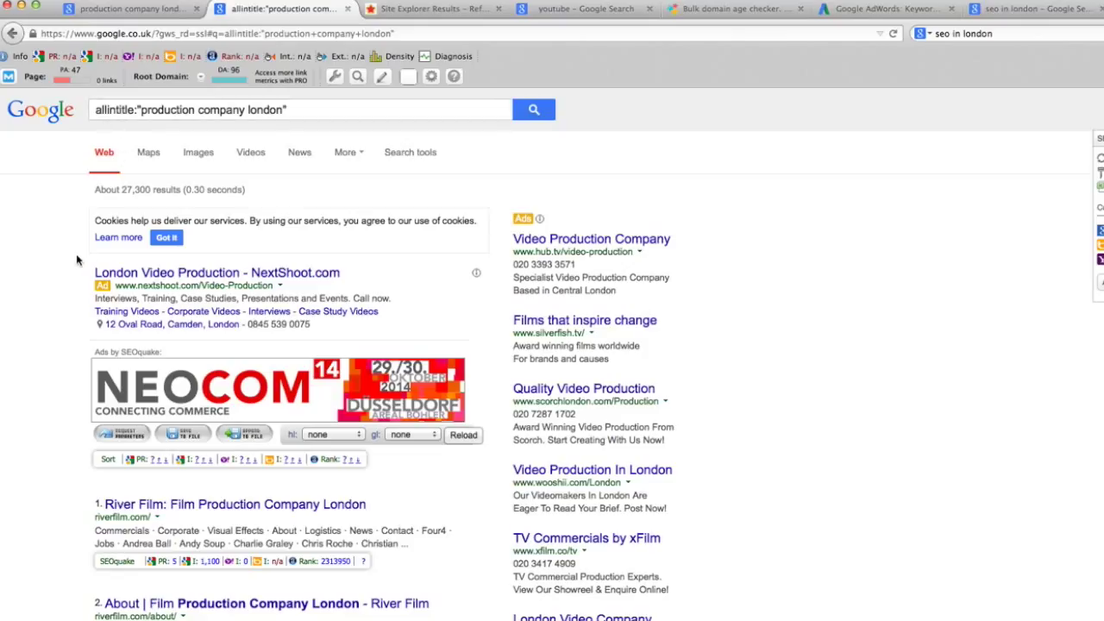
{"action": "left_click", "coordinate": [95, 111]}
{"action": "key", "text": "Return"}
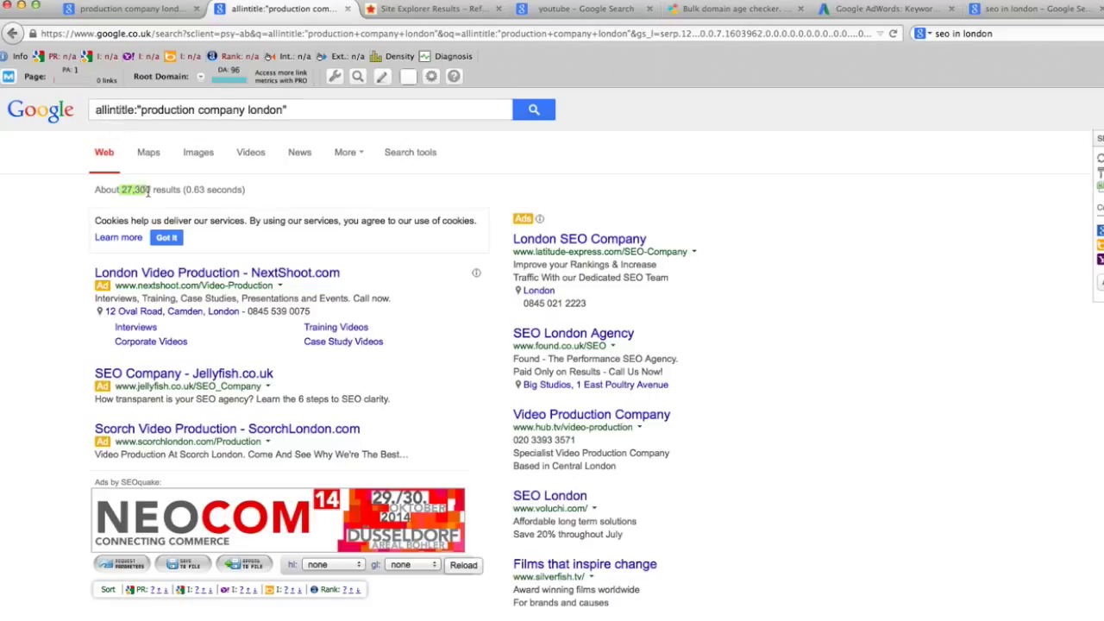
Read the allintitle search's result count, and highlight the quoted phrase and the allintitle operator in the query.
{"action": "left_click_drag", "start_coordinate": [149, 194], "coordinate": [179, 192]}
{"action": "left_click", "coordinate": [142, 111]}
{"action": "left_click_drag", "start_coordinate": [142, 111], "coordinate": [279, 110]}
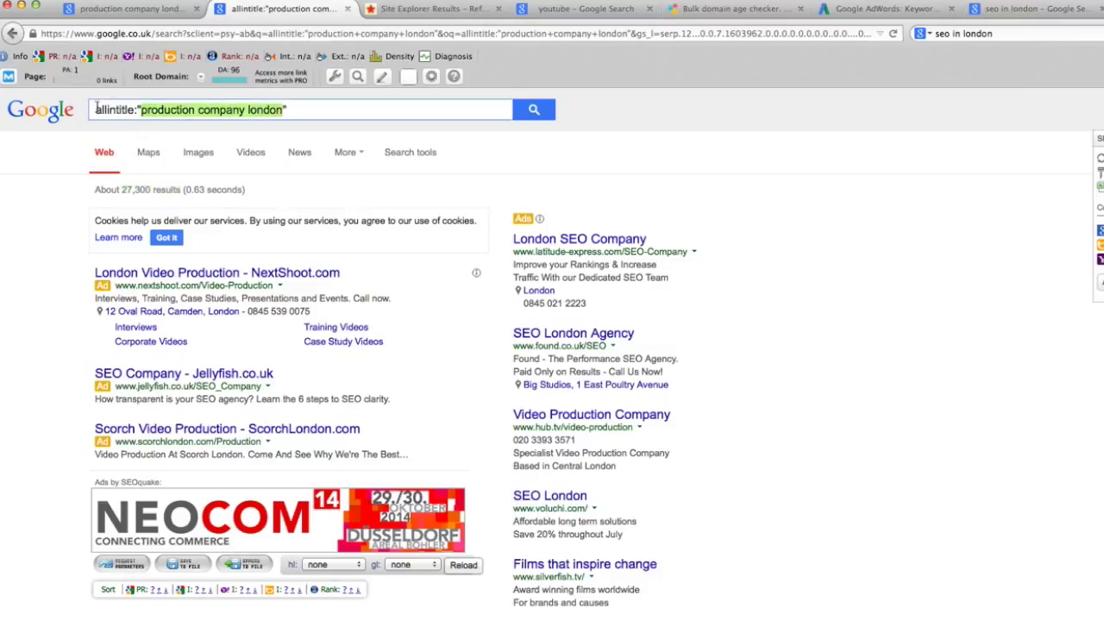
{"action": "left_click_drag", "start_coordinate": [97, 110], "coordinate": [131, 111]}
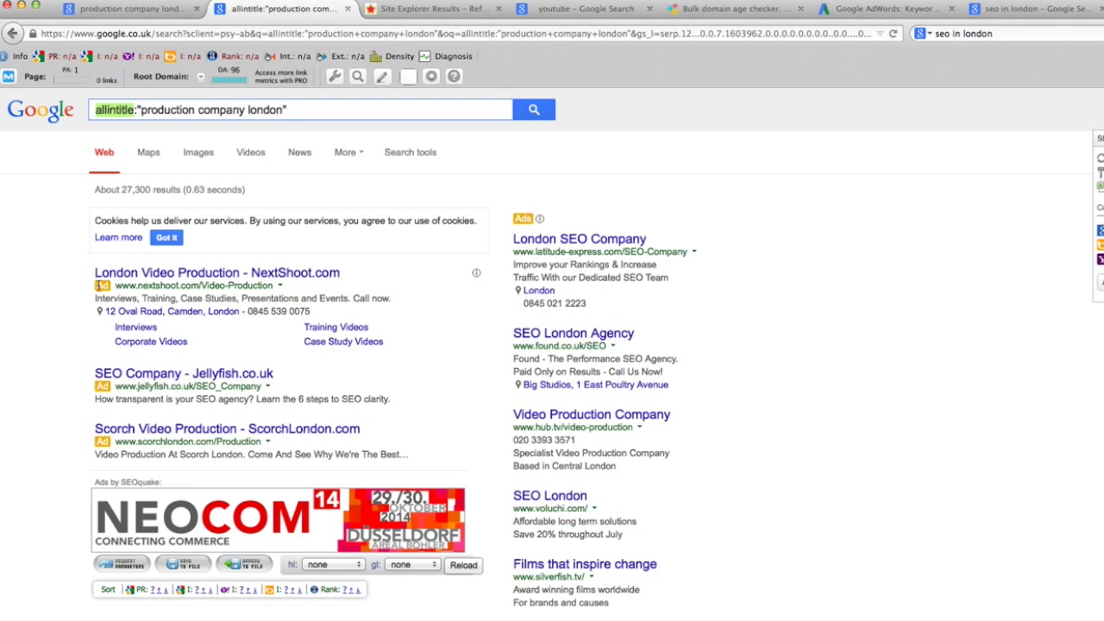
Compare the titles of the top allintitle results with the quoted phrase "production company london" in the query.
{"action": "scroll", "coordinate": [63, 343], "scroll_direction": "down", "scroll_amount": 5}
{"action": "scroll", "coordinate": [63, 343], "scroll_direction": "down", "scroll_amount": 1}
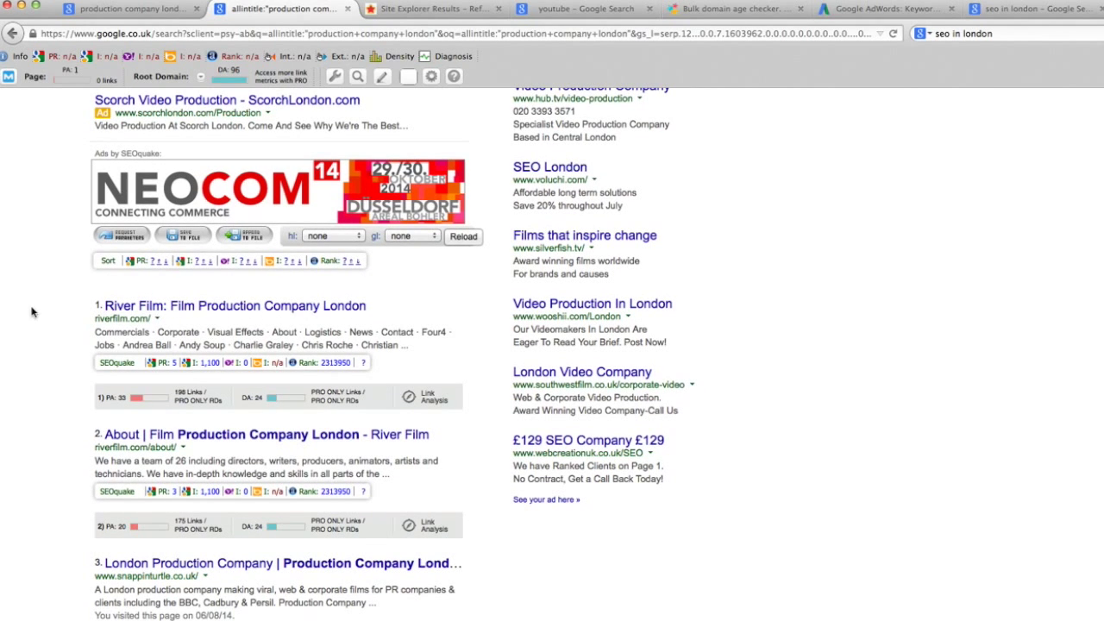
{"action": "scroll", "coordinate": [34, 311], "scroll_direction": "up", "scroll_amount": 6}
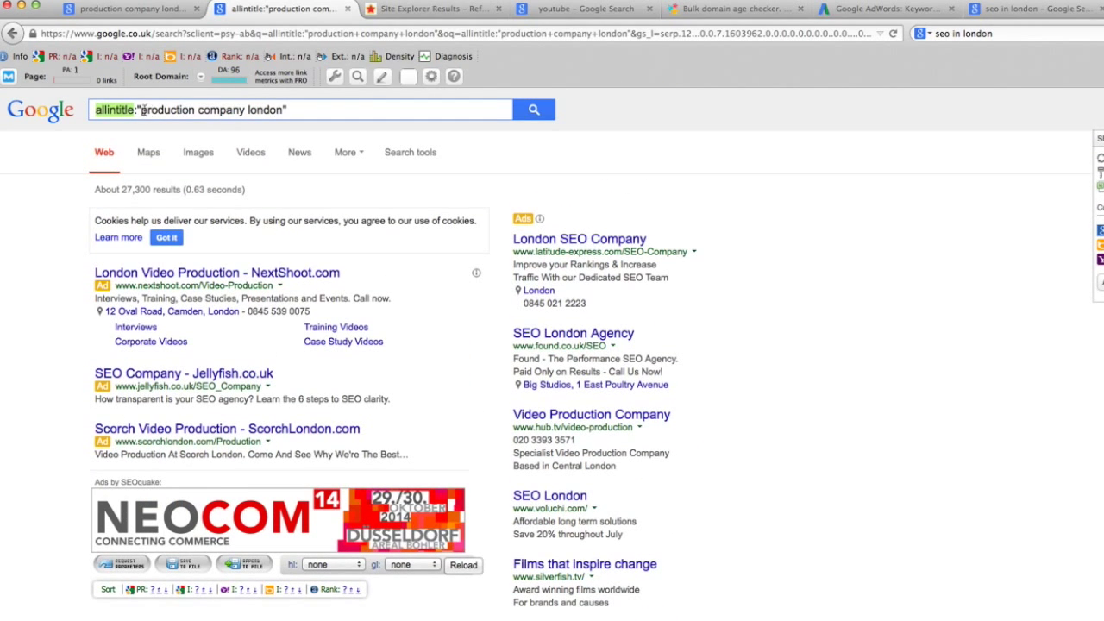
{"action": "left_click_drag", "start_coordinate": [140, 110], "coordinate": [279, 110]}
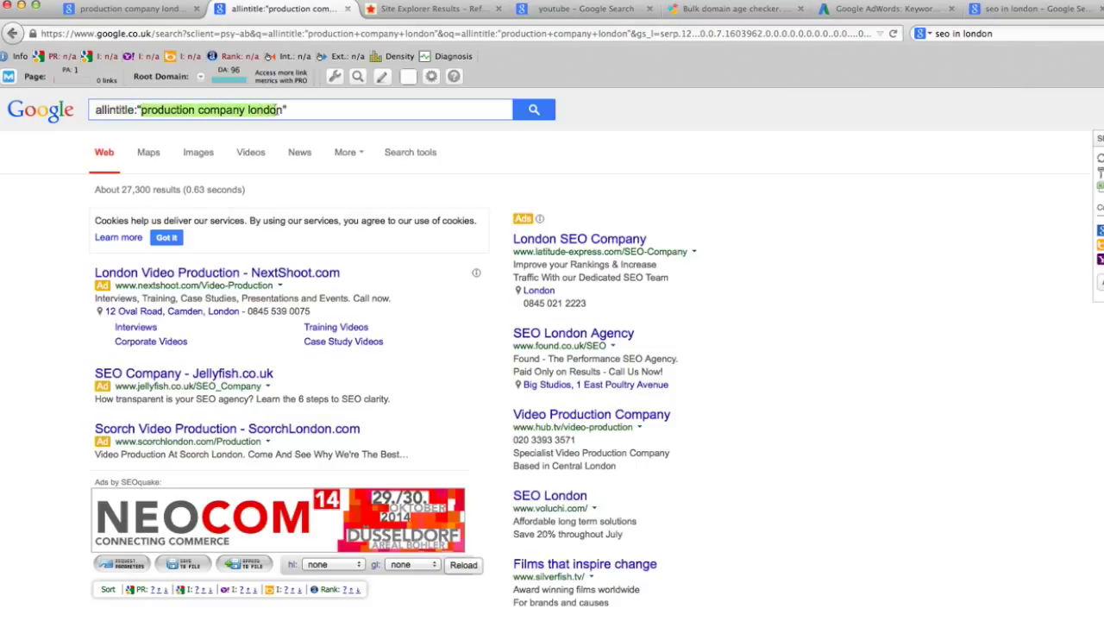
{"action": "left_click", "coordinate": [311, 110]}
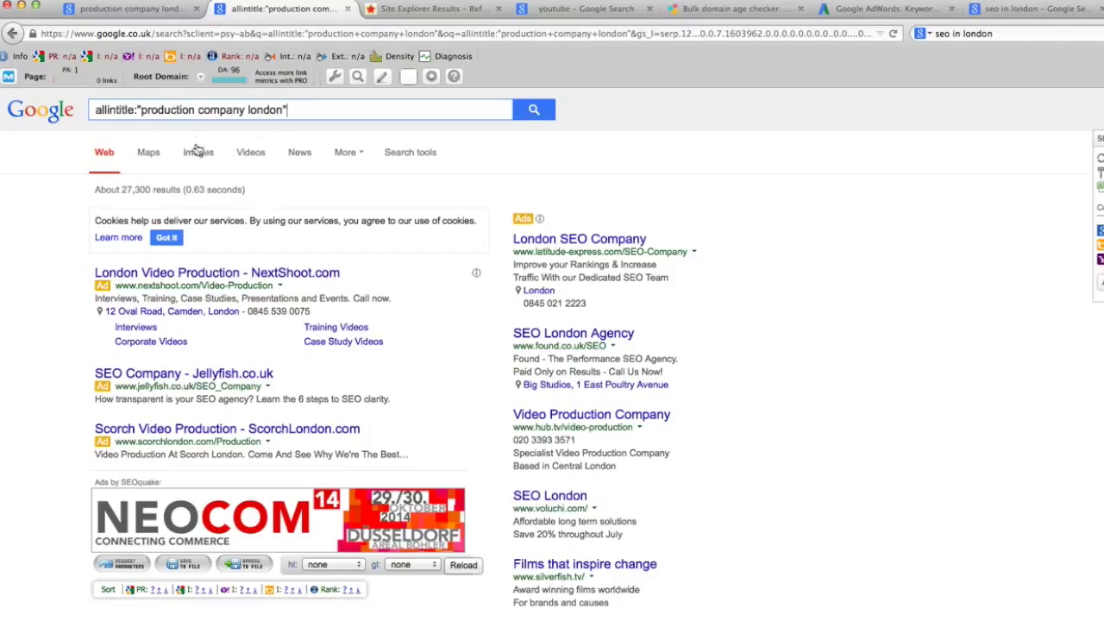
Examine the page titles of all ten first-page allintitle results for the exact phrase "production company london".
{"action": "left_click_drag", "start_coordinate": [142, 111], "coordinate": [279, 109]}
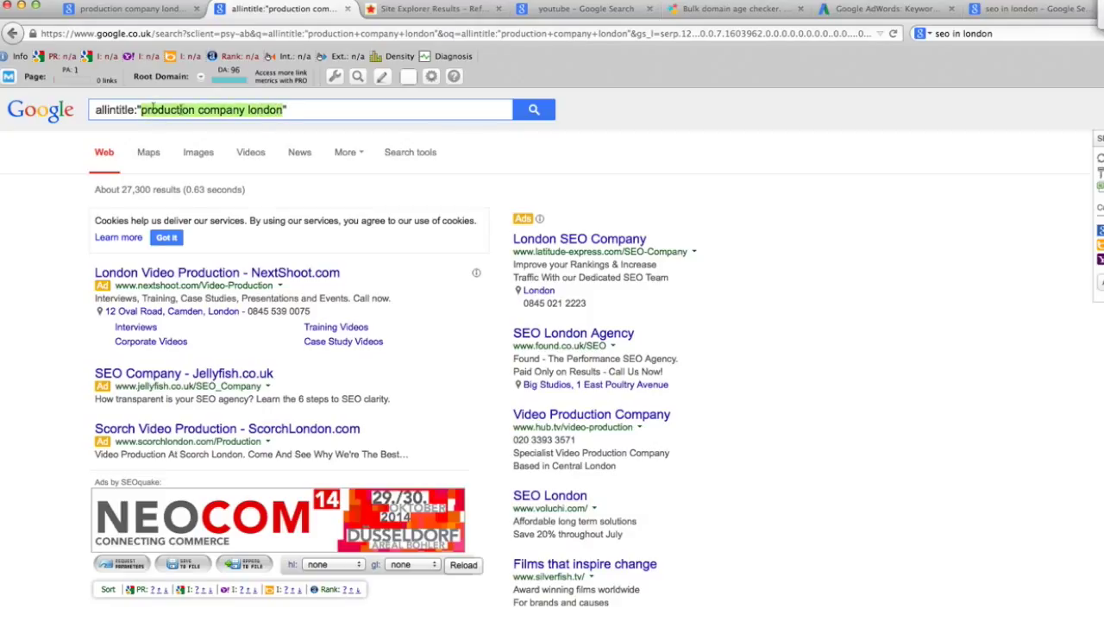
{"action": "scroll", "coordinate": [28, 317], "scroll_direction": "down", "scroll_amount": 10}
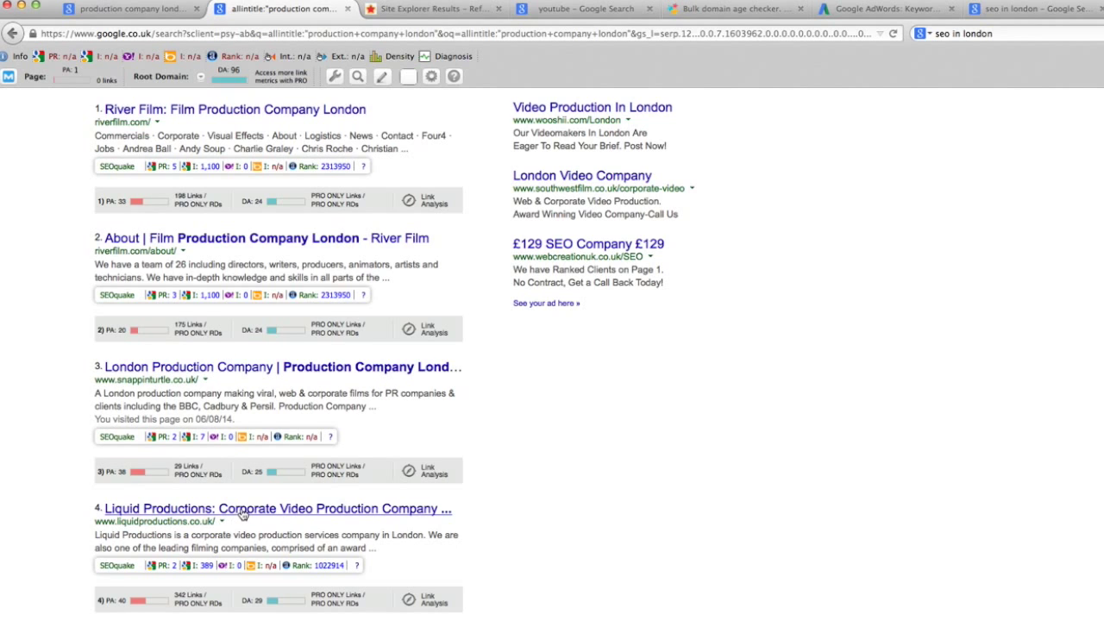
{"action": "scroll", "coordinate": [242, 513], "scroll_direction": "down", "scroll_amount": 5}
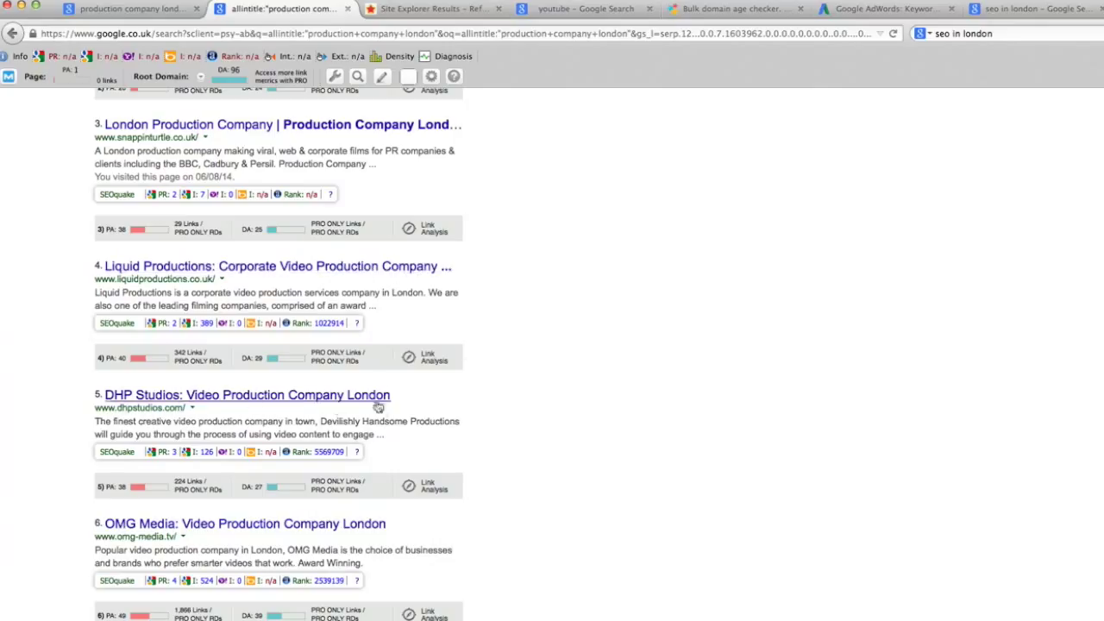
{"action": "scroll", "coordinate": [379, 410], "scroll_direction": "down", "scroll_amount": 5}
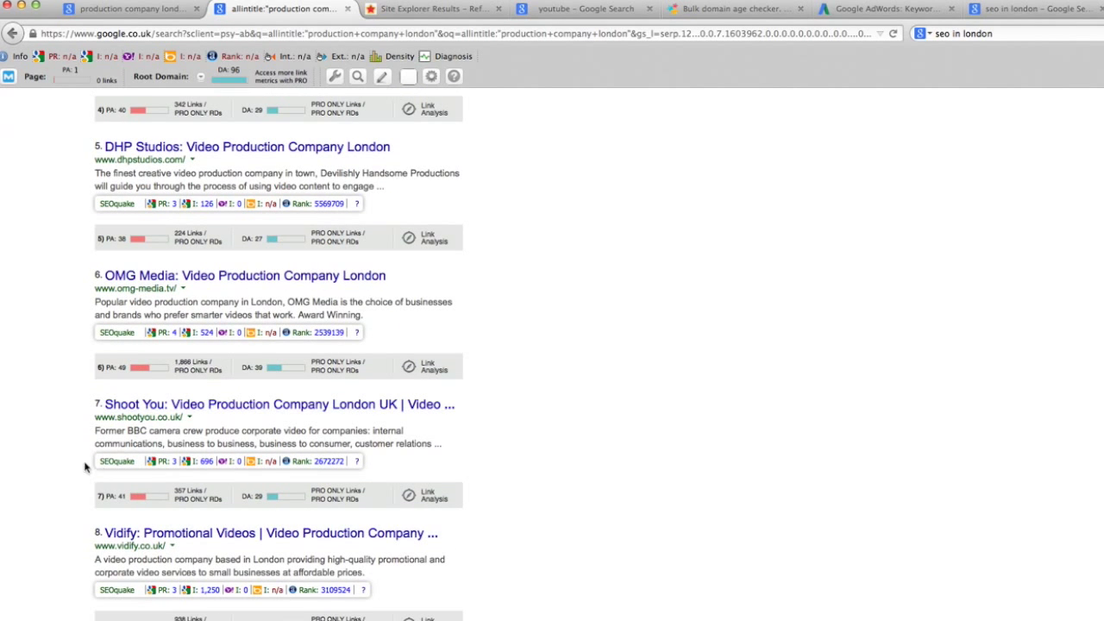
{"action": "scroll", "coordinate": [57, 449], "scroll_direction": "down", "scroll_amount": 5}
{"action": "scroll", "coordinate": [57, 449], "scroll_direction": "down", "scroll_amount": 7}
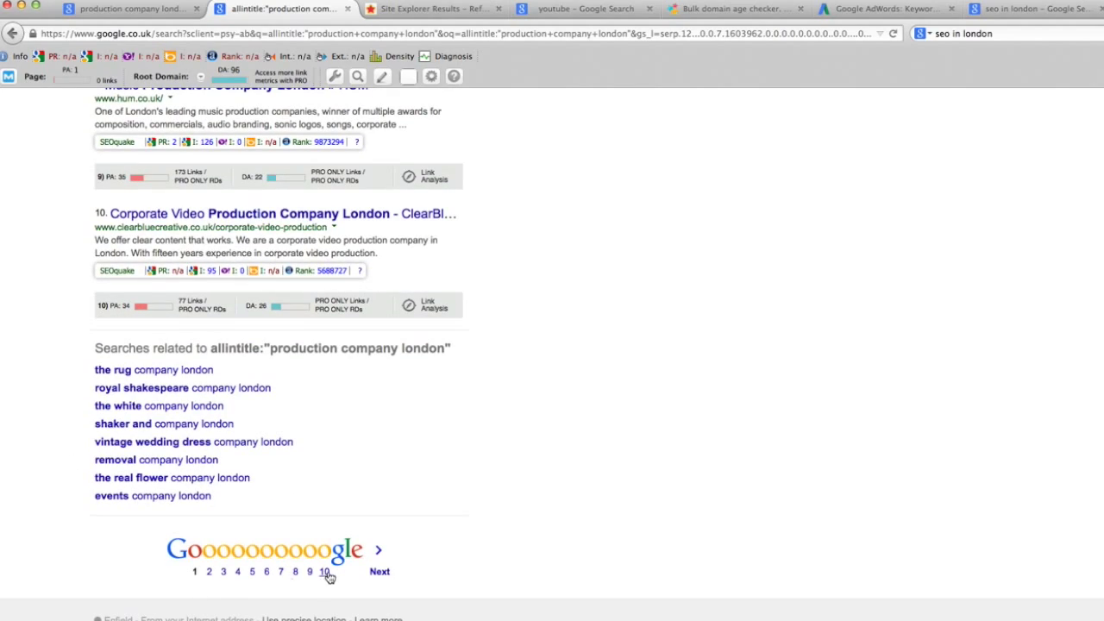
{"action": "scroll", "coordinate": [57, 454], "scroll_direction": "up", "scroll_amount": 9}
{"action": "scroll", "coordinate": [63, 484], "scroll_direction": "up", "scroll_amount": 20}
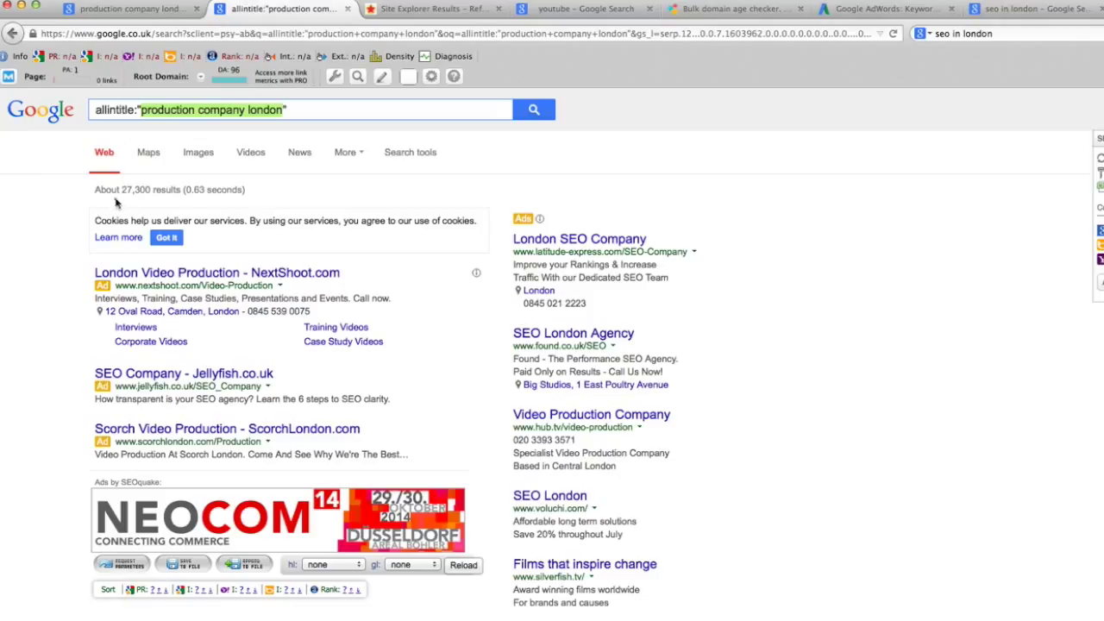
Copy the allintitle result count into the "production company london" row of the OpenOffice Calc keyword sheet as "27,300 results".
{"action": "left_click_drag", "start_coordinate": [122, 190], "coordinate": [182, 192]}
{"action": "key", "text": "super+c"}
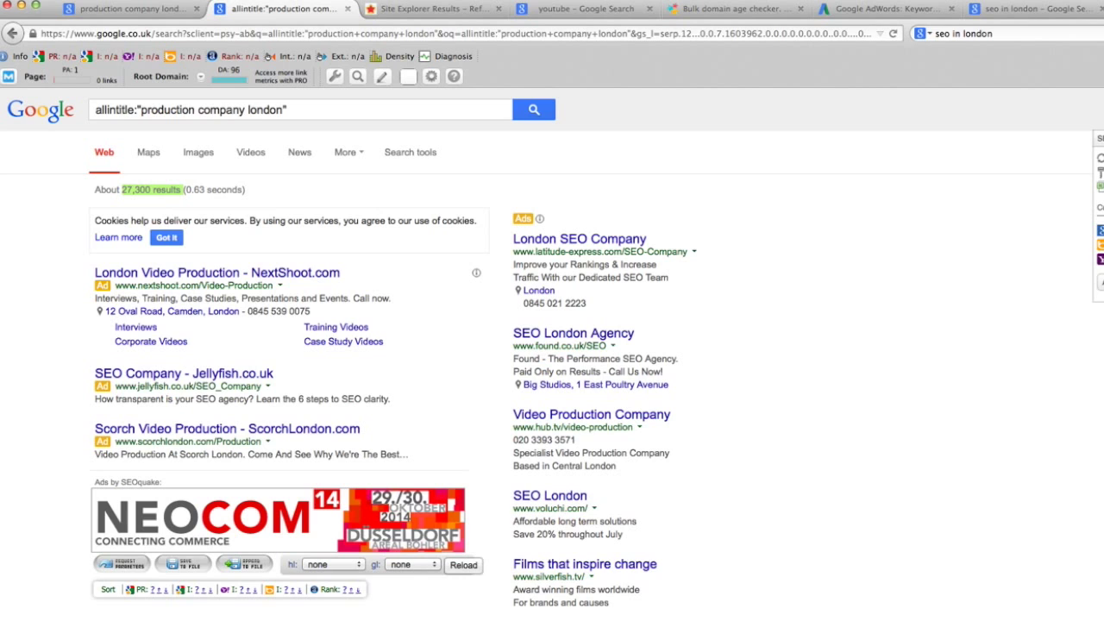
{"action": "key", "text": "super+Tab"}
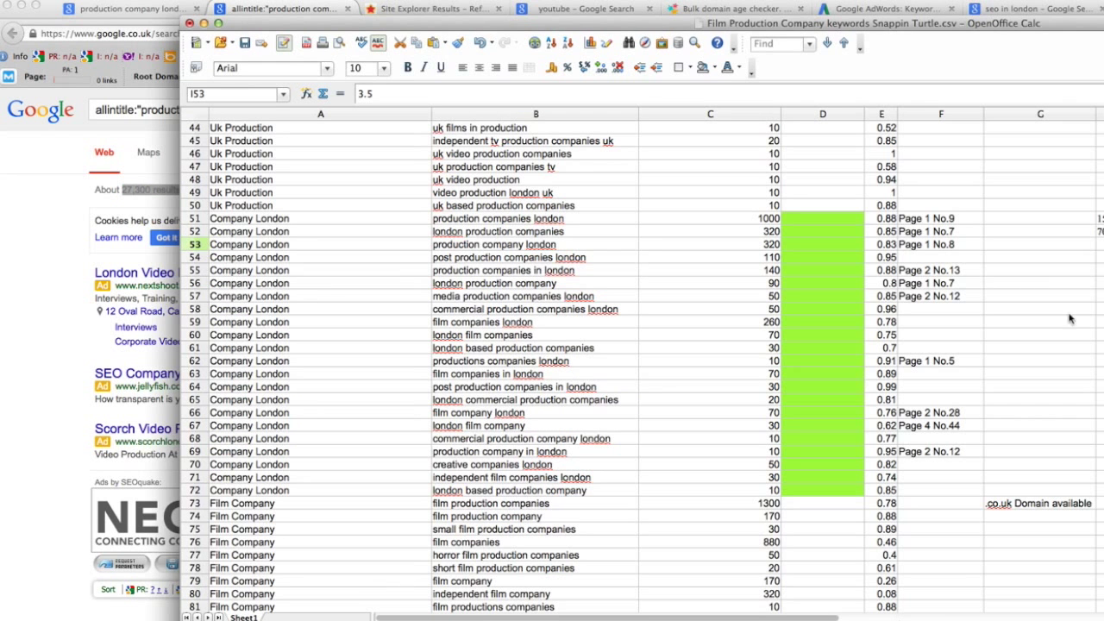
{"action": "key", "text": "Left"}
{"action": "key", "text": "super+v"}
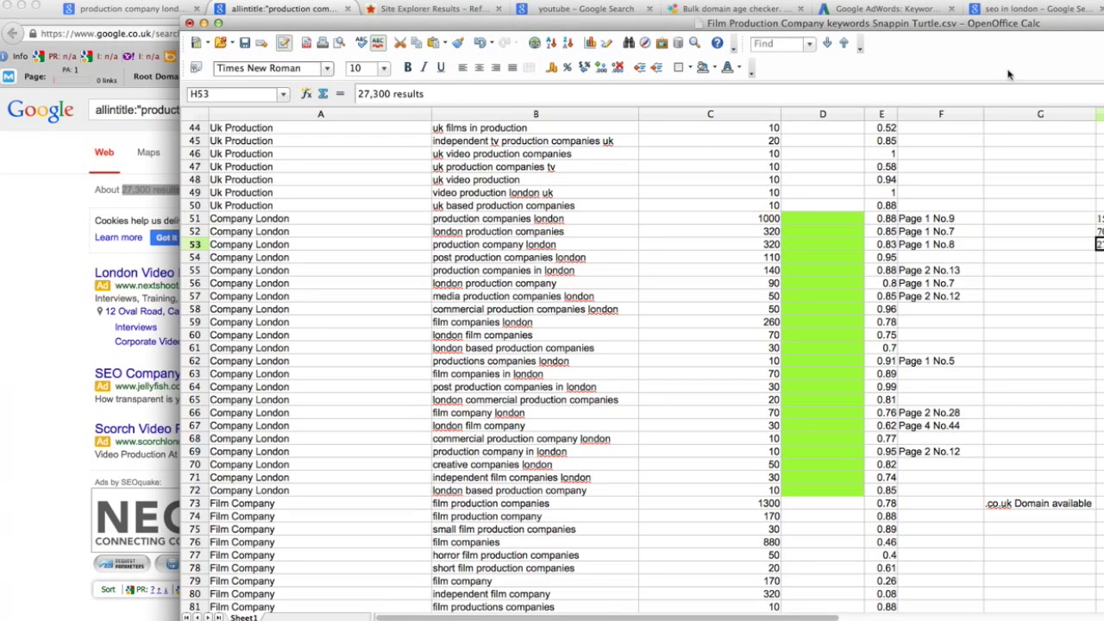
{"action": "left_click_drag", "start_coordinate": [1070, 26], "coordinate": [940, 32]}
{"action": "left_click", "coordinate": [998, 302]}
{"action": "left_click_drag", "start_coordinate": [998, 302], "coordinate": [999, 290]}
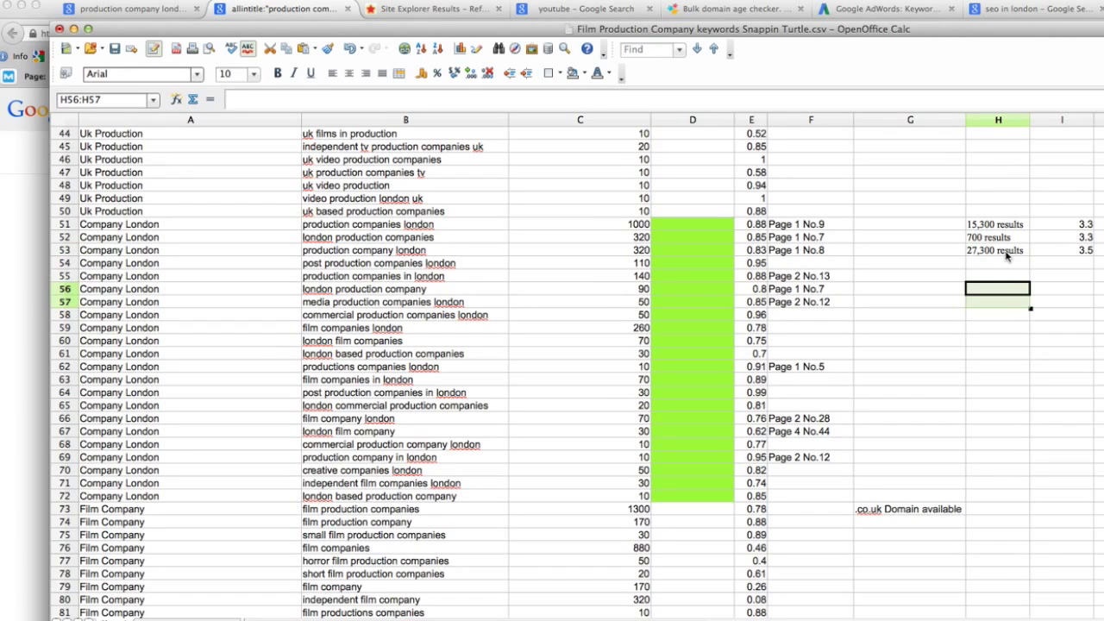
Copy the keyword "production companies in london" from the spreadsheet and run the Google search allintitle:"production companies in london".
{"action": "double_click", "coordinate": [466, 273]}
{"action": "triple_click", "coordinate": [465, 273]}
{"action": "key", "text": "super+c"}
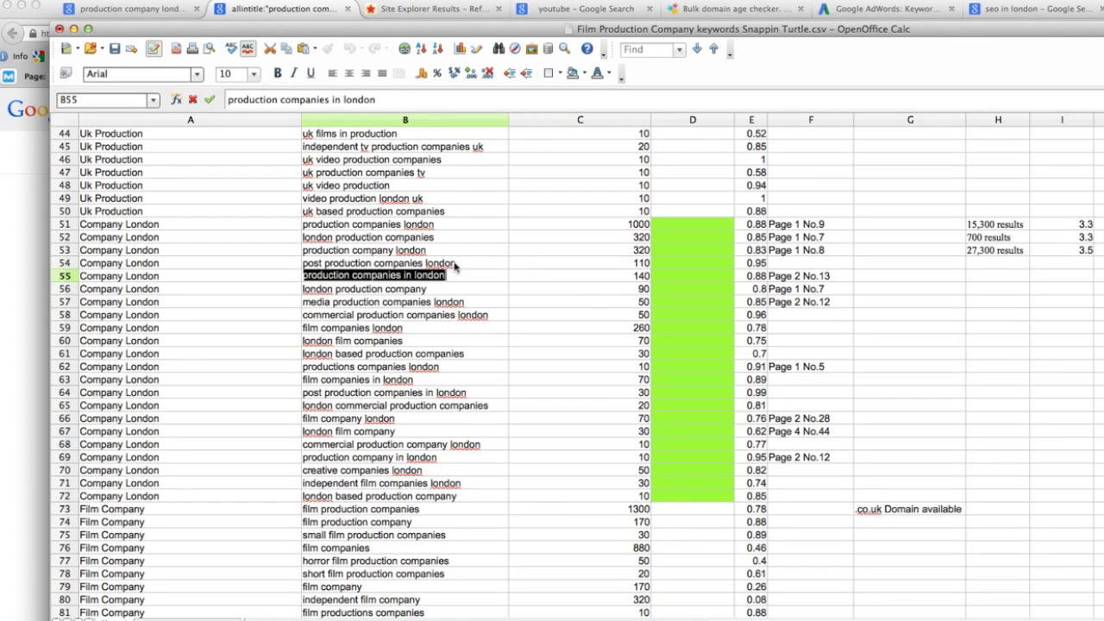
{"action": "left_click", "coordinate": [28, 177]}
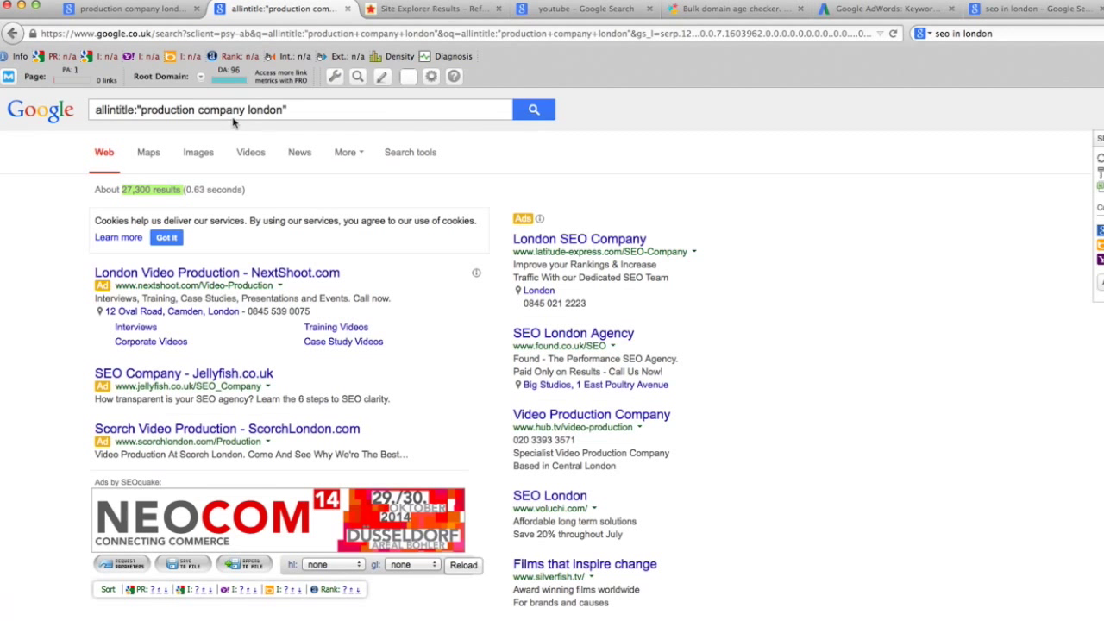
{"action": "left_click_drag", "start_coordinate": [141, 109], "coordinate": [281, 110]}
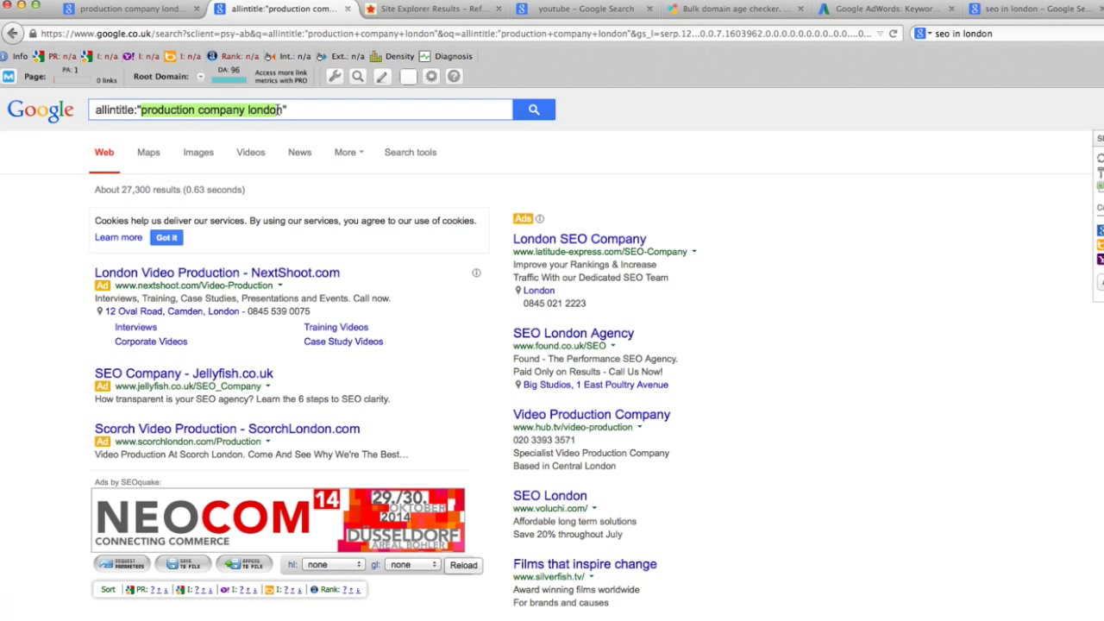
{"action": "key", "text": "super+v"}
{"action": "left_click", "coordinate": [543, 115]}
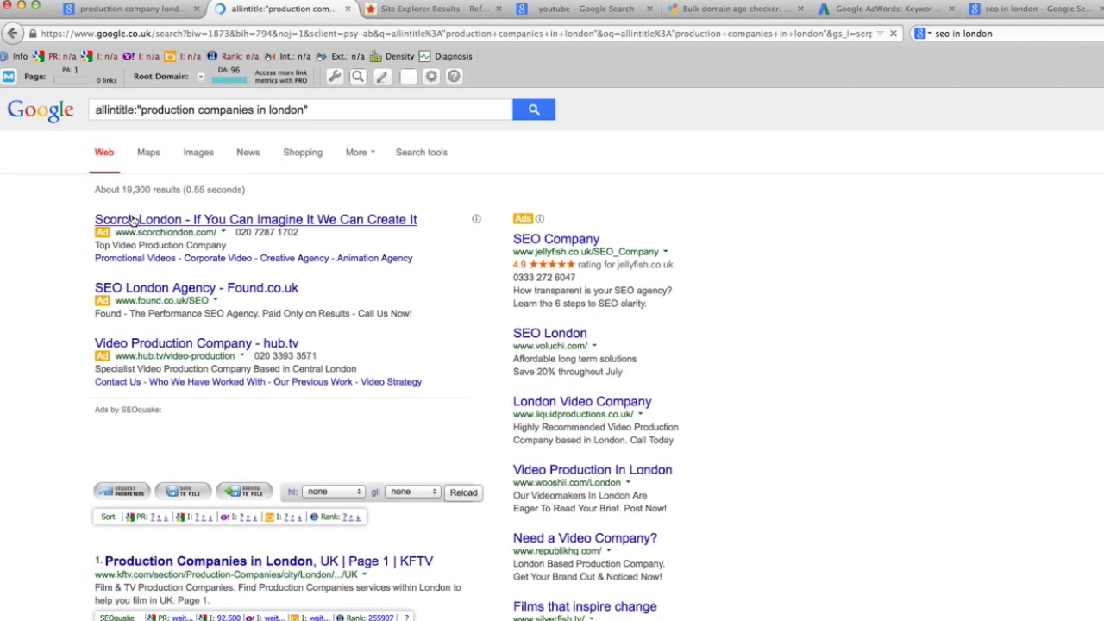
Copy the new allintitle count into cell H55 of the keyword spreadsheet as "19,300 results".
{"action": "left_click_drag", "start_coordinate": [123, 189], "coordinate": [181, 190]}
{"action": "key", "text": "super+c"}
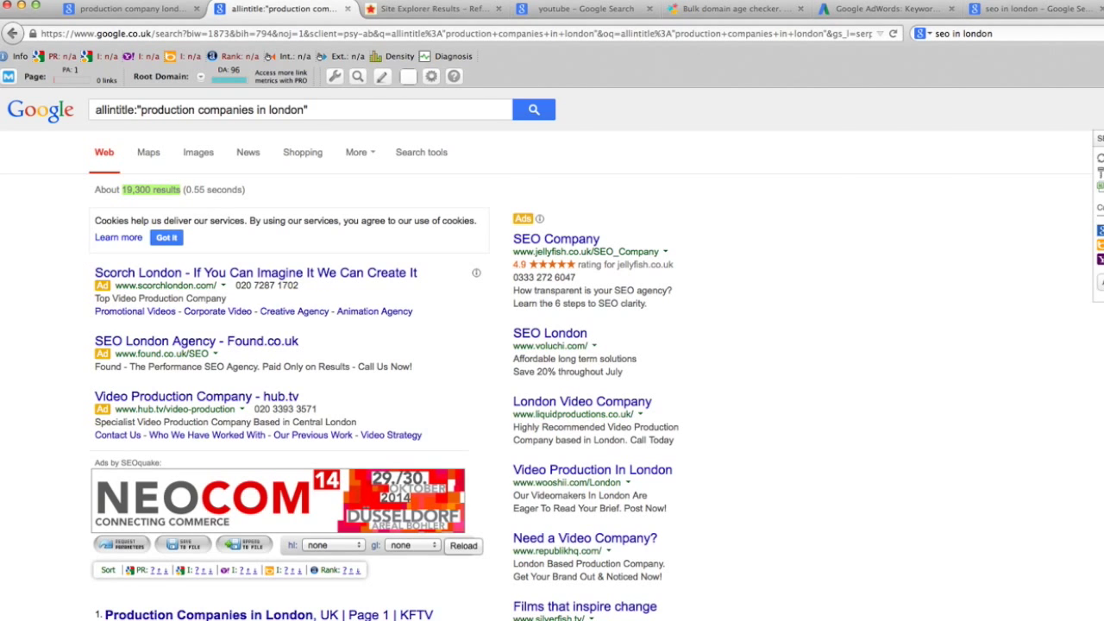
{"action": "key", "text": "super+Tab"}
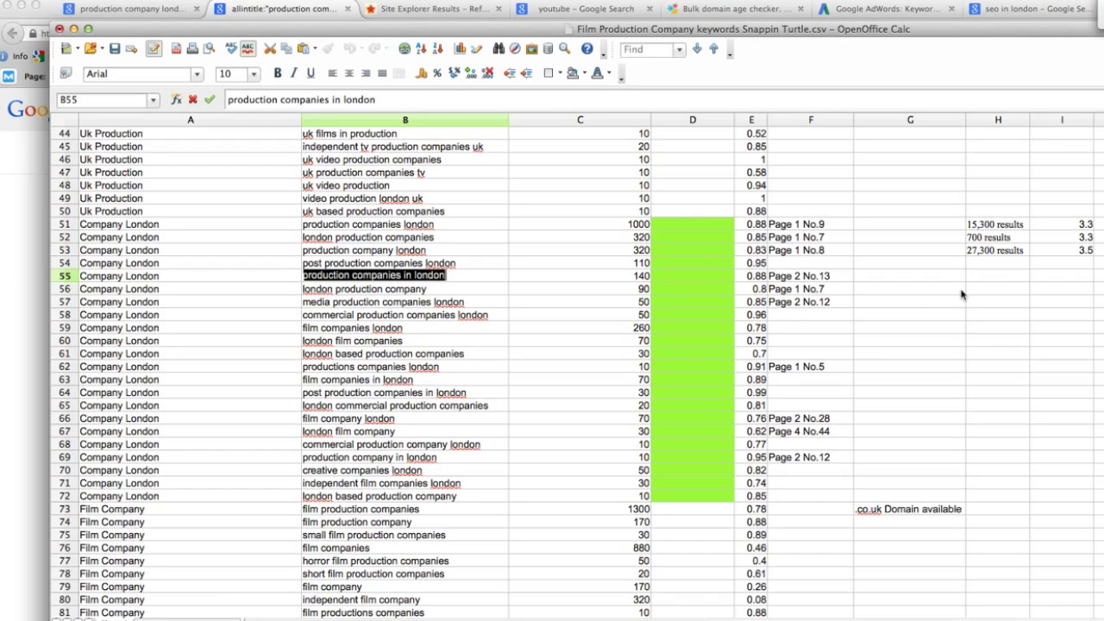
{"action": "left_click", "coordinate": [1016, 278]}
{"action": "key", "text": "super+v"}
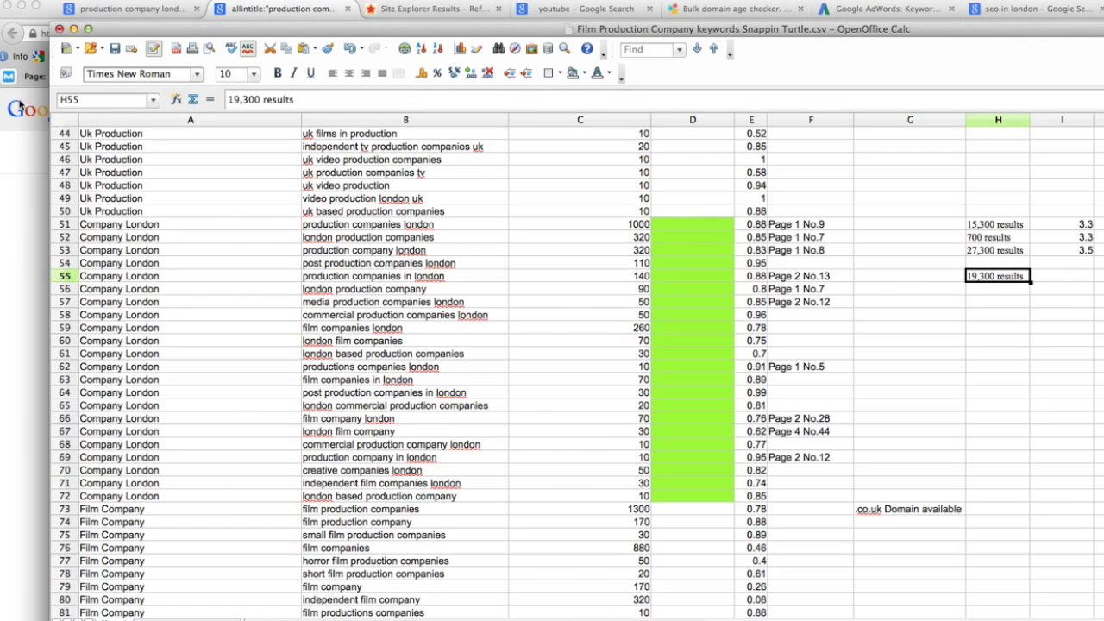
Copy the quoted phrase from the allintitle query and run a plain Google search for production companies in london.
{"action": "left_click", "coordinate": [12, 190]}
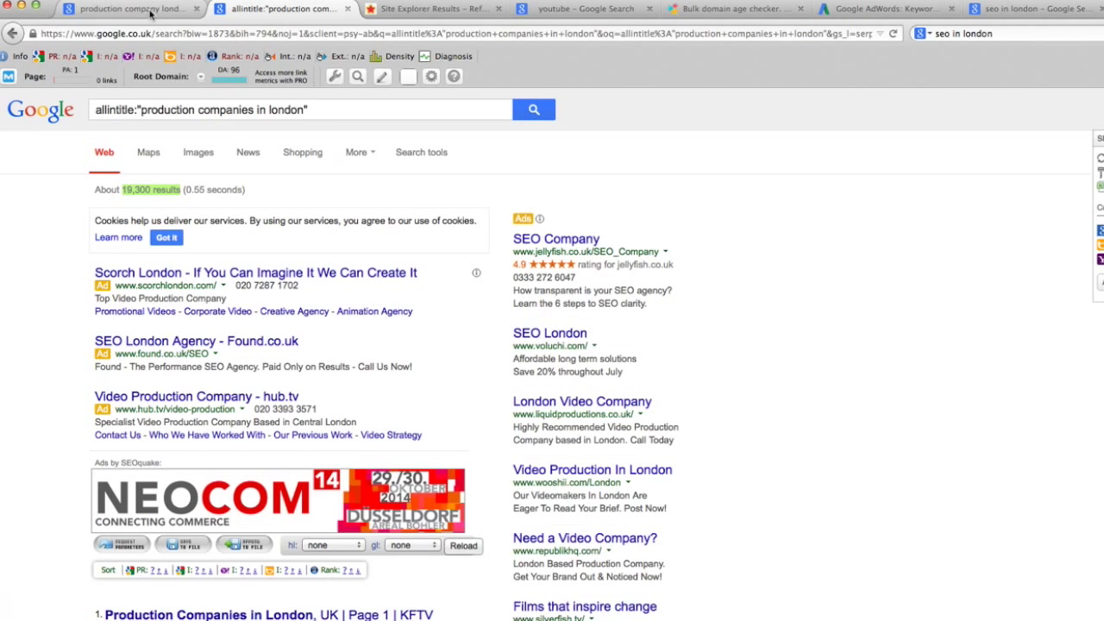
{"action": "left_click", "coordinate": [151, 12]}
{"action": "left_click", "coordinate": [243, 16]}
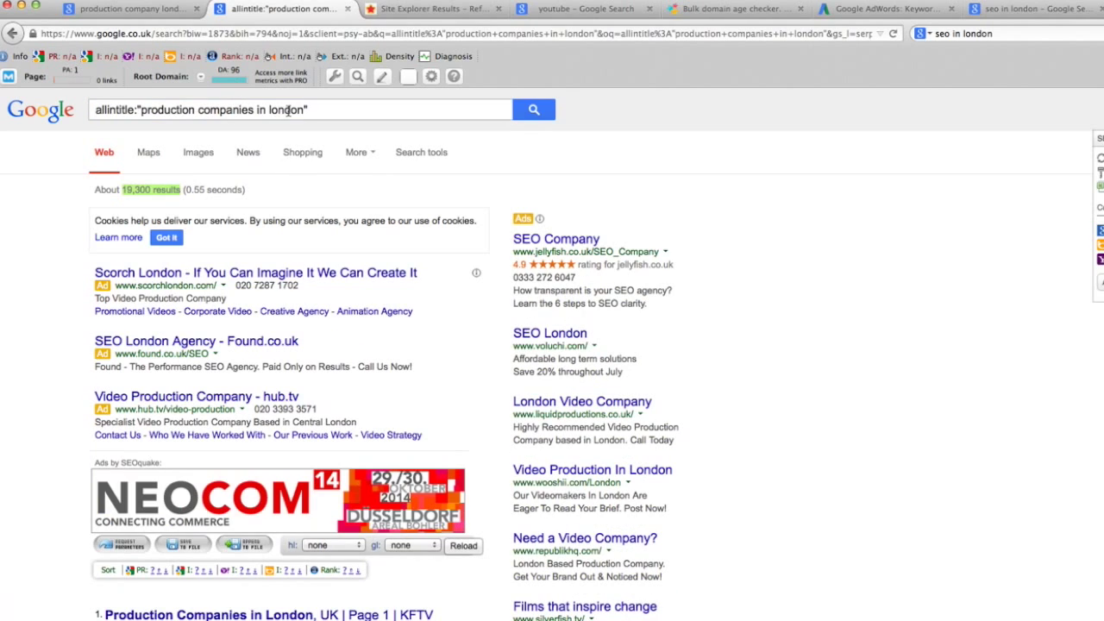
{"action": "left_click_drag", "start_coordinate": [302, 112], "coordinate": [145, 110]}
{"action": "key", "text": "ctrl+c"}
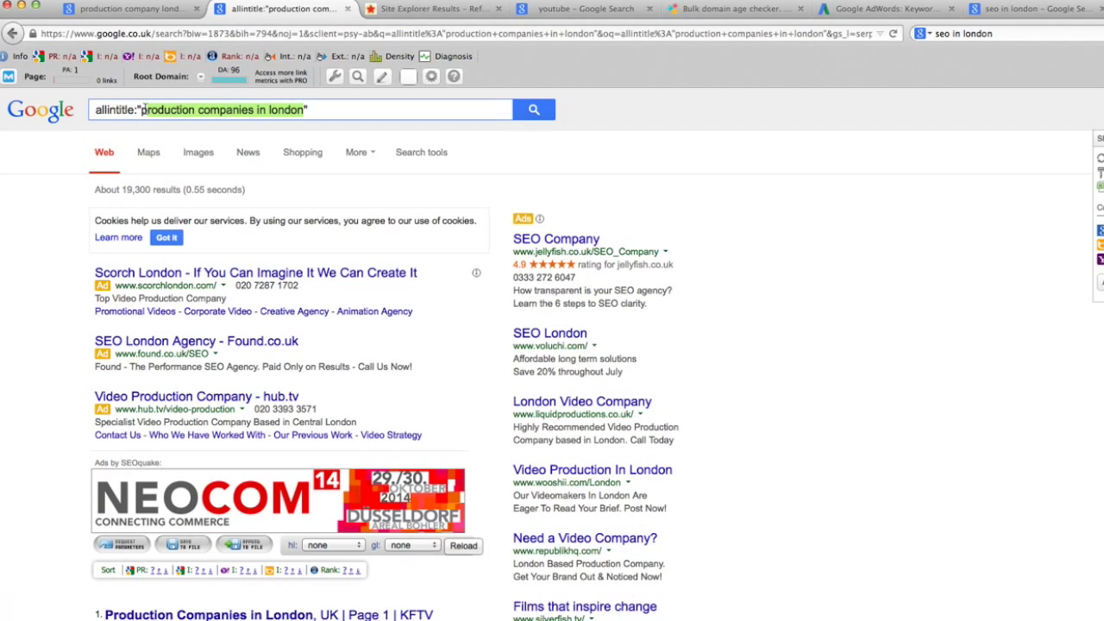
{"action": "left_click", "coordinate": [128, 12]}
{"action": "double_click", "coordinate": [171, 112]}
{"action": "triple_click", "coordinate": [171, 112]}
{"action": "key", "text": "ctrl+v"}
{"action": "key", "text": "Return"}
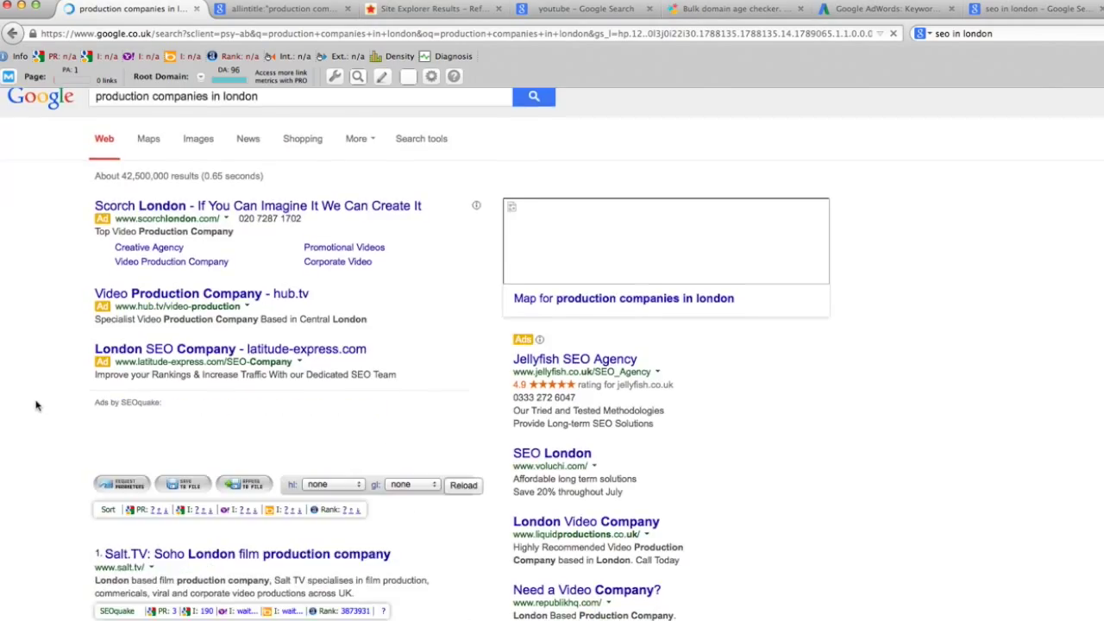
Compare the result count of the plain "production companies in london" search with that of its allintitle search.
{"action": "scroll", "coordinate": [37, 405], "scroll_direction": "down", "scroll_amount": 3}
{"action": "scroll", "coordinate": [37, 405], "scroll_direction": "down", "scroll_amount": 2}
{"action": "scroll", "coordinate": [36, 405], "scroll_direction": "up", "scroll_amount": 4}
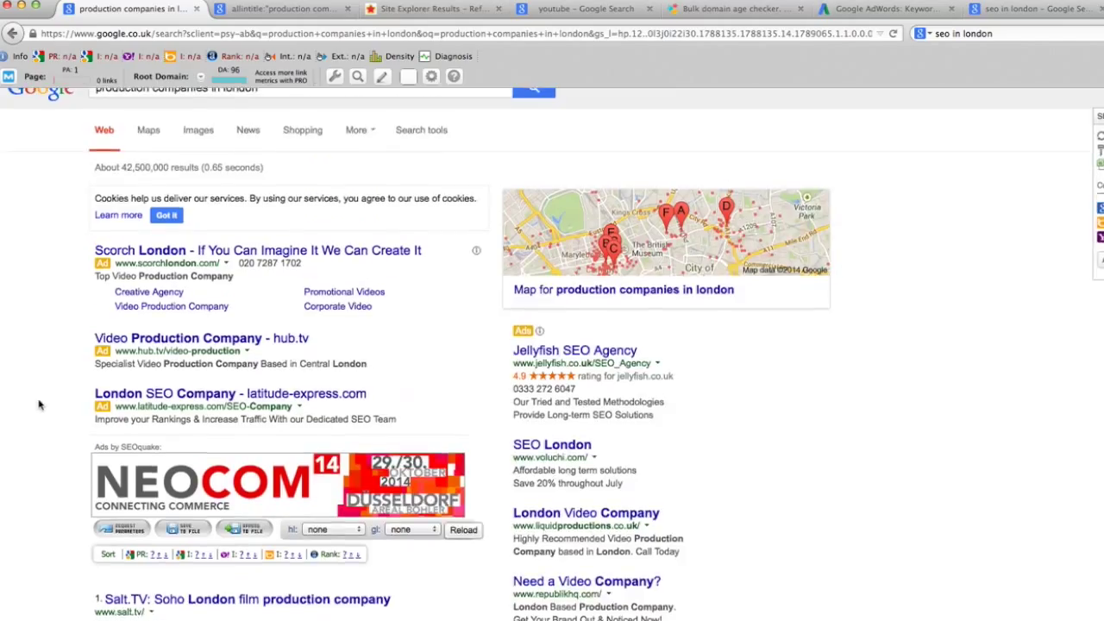
{"action": "scroll", "coordinate": [38, 405], "scroll_direction": "up", "scroll_amount": 1}
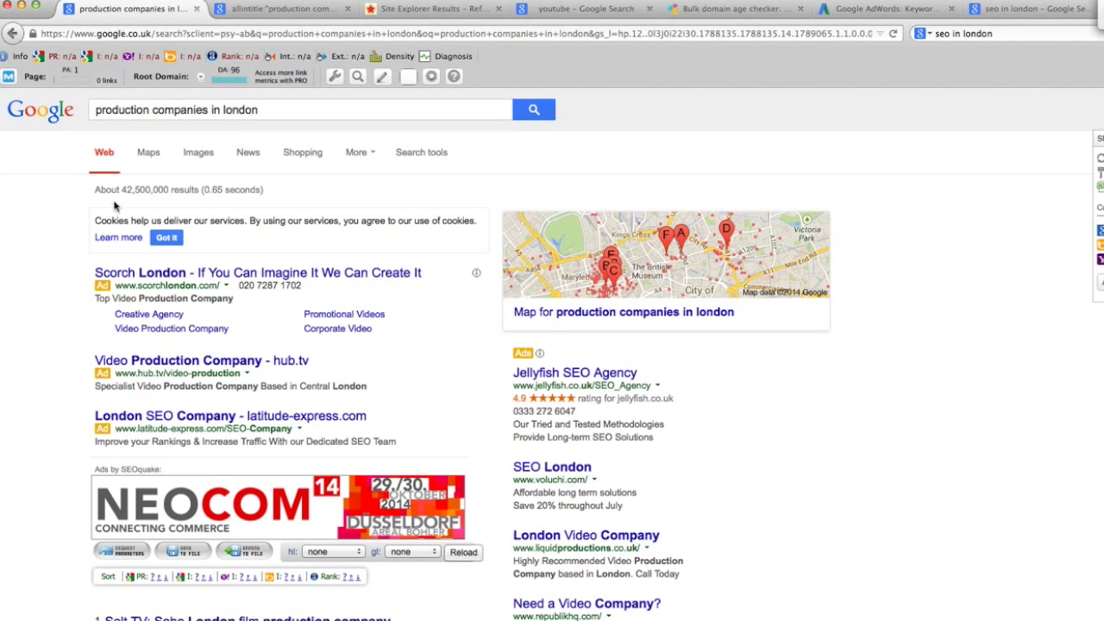
{"action": "left_click_drag", "start_coordinate": [121, 192], "coordinate": [169, 188]}
{"action": "left_click", "coordinate": [275, 12]}
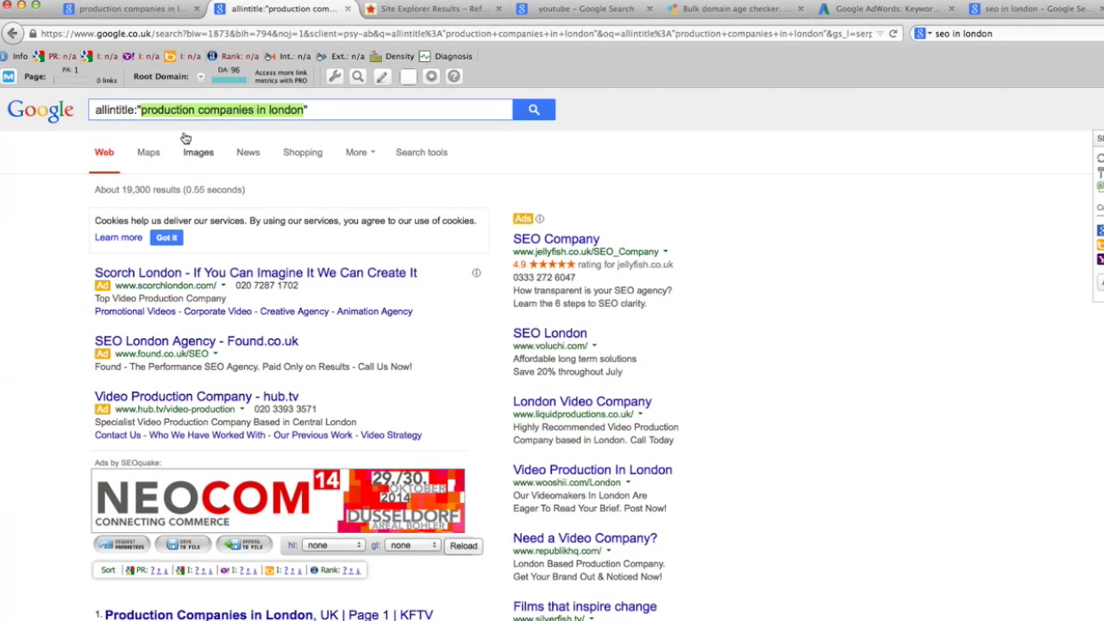
{"action": "left_click", "coordinate": [151, 12]}
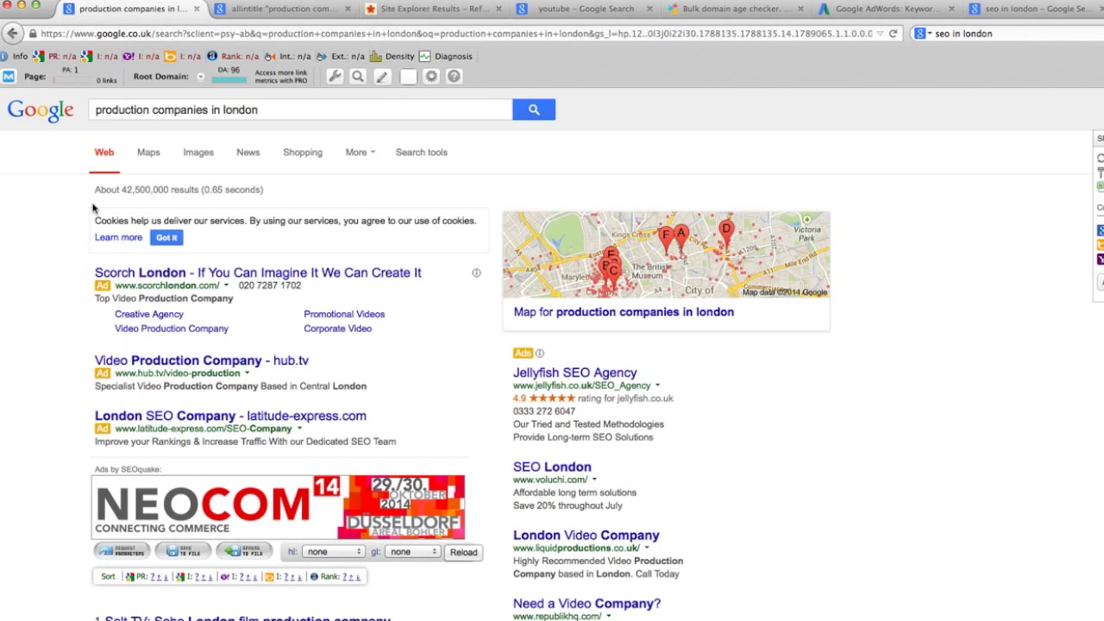
Check the PR values of the ten plain search results and enter 3.3 as the average PR for "production companies in london".
{"action": "scroll", "coordinate": [46, 398], "scroll_direction": "down", "scroll_amount": 4}
{"action": "scroll", "coordinate": [47, 386], "scroll_direction": "down", "scroll_amount": 5}
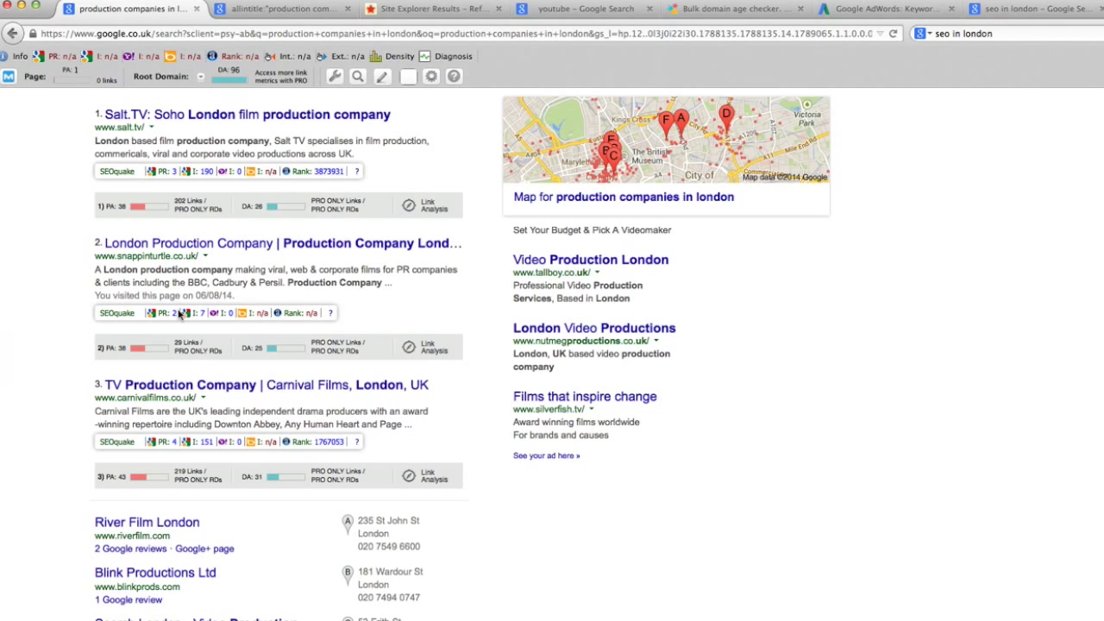
{"action": "scroll", "coordinate": [177, 456], "scroll_direction": "down", "scroll_amount": 10}
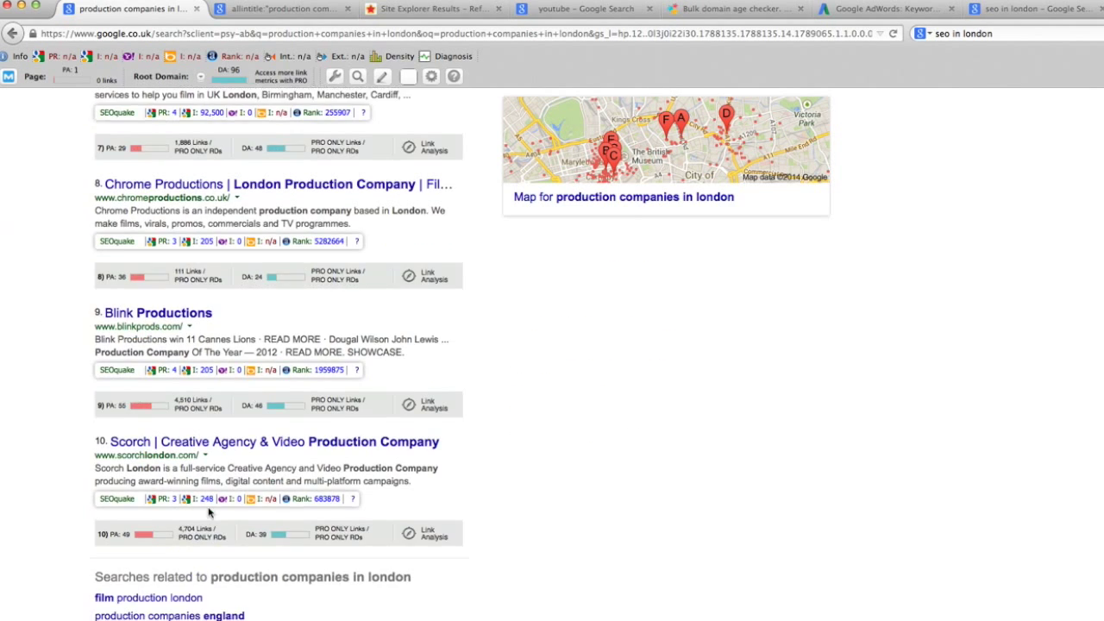
{"action": "scroll", "coordinate": [208, 512], "scroll_direction": "down", "scroll_amount": 1}
{"action": "key", "text": "super+Tab"}
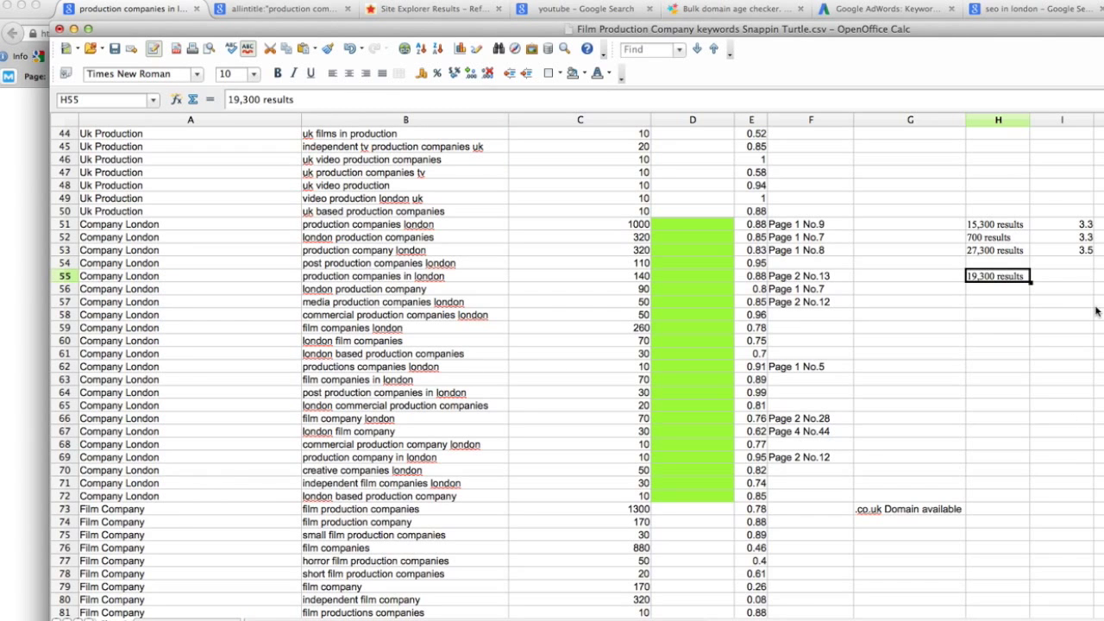
{"action": "left_click", "coordinate": [1077, 283]}
{"action": "type", "text": "3.3"}
{"action": "key", "text": "Return"}
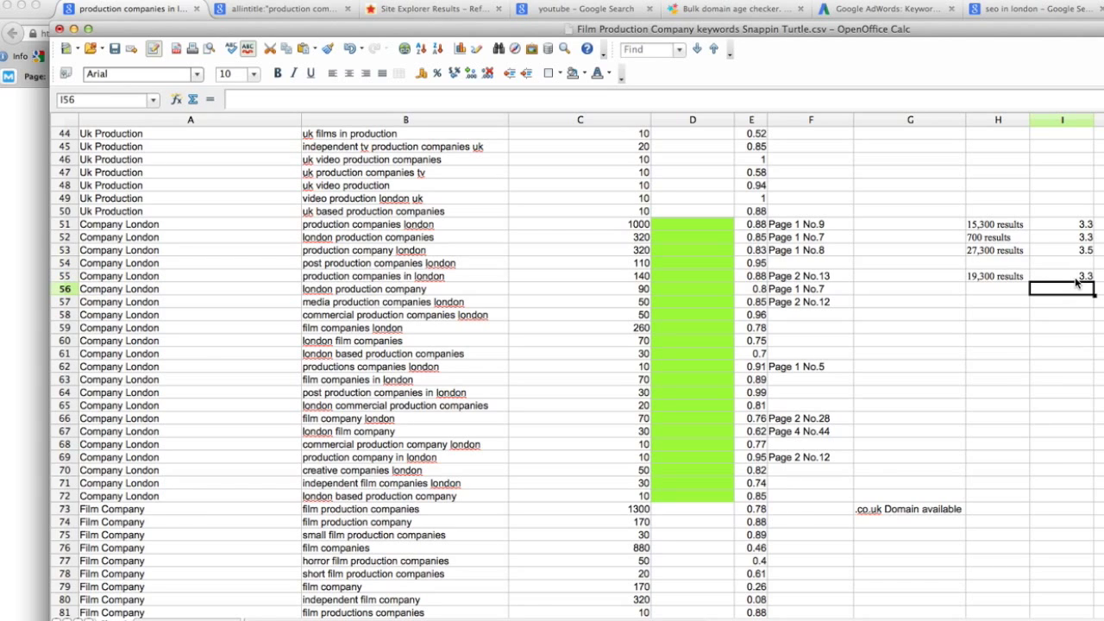
Compare the allintitle counts and average PR values of the Company London keywords with those of the London Film Productions keywords.
{"action": "left_click", "coordinate": [1035, 357]}
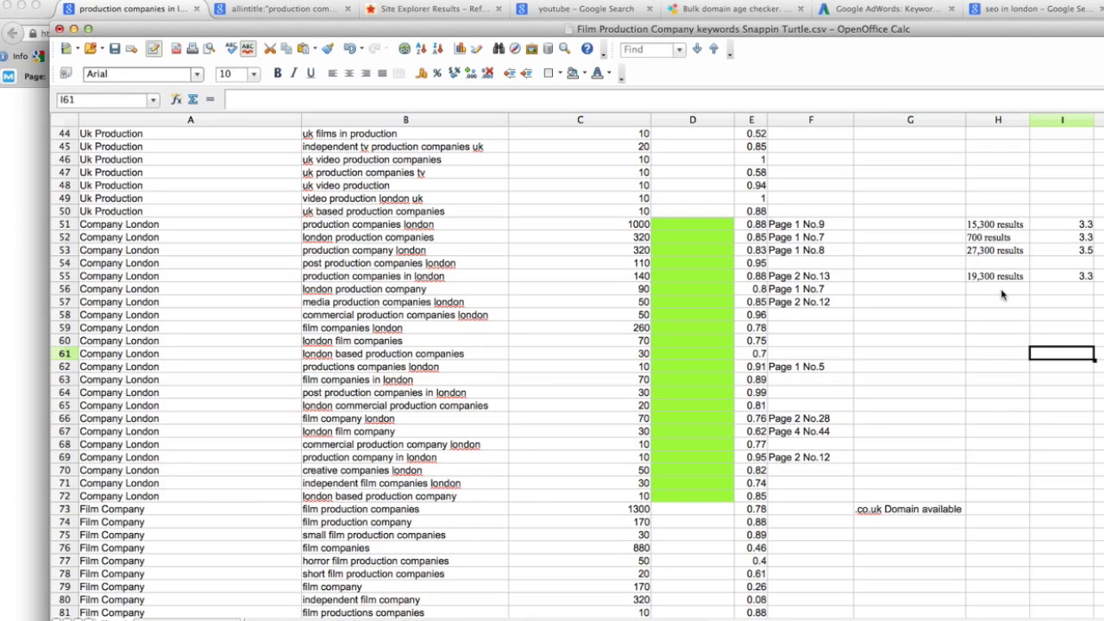
{"action": "left_click", "coordinate": [986, 241]}
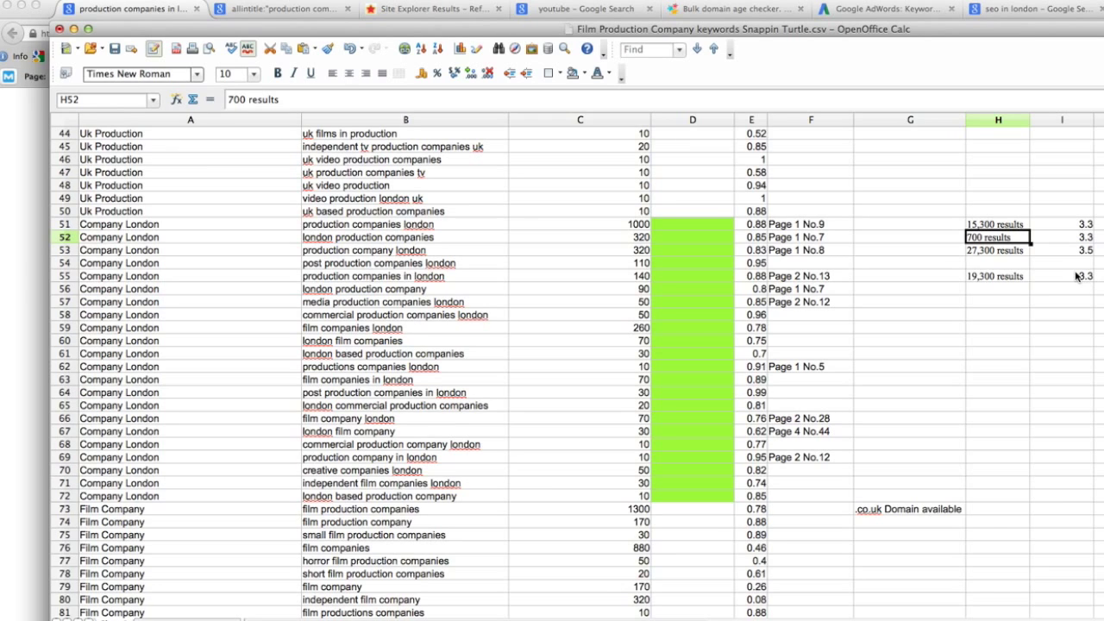
{"action": "scroll", "coordinate": [1078, 238], "scroll_direction": "up", "scroll_amount": 10}
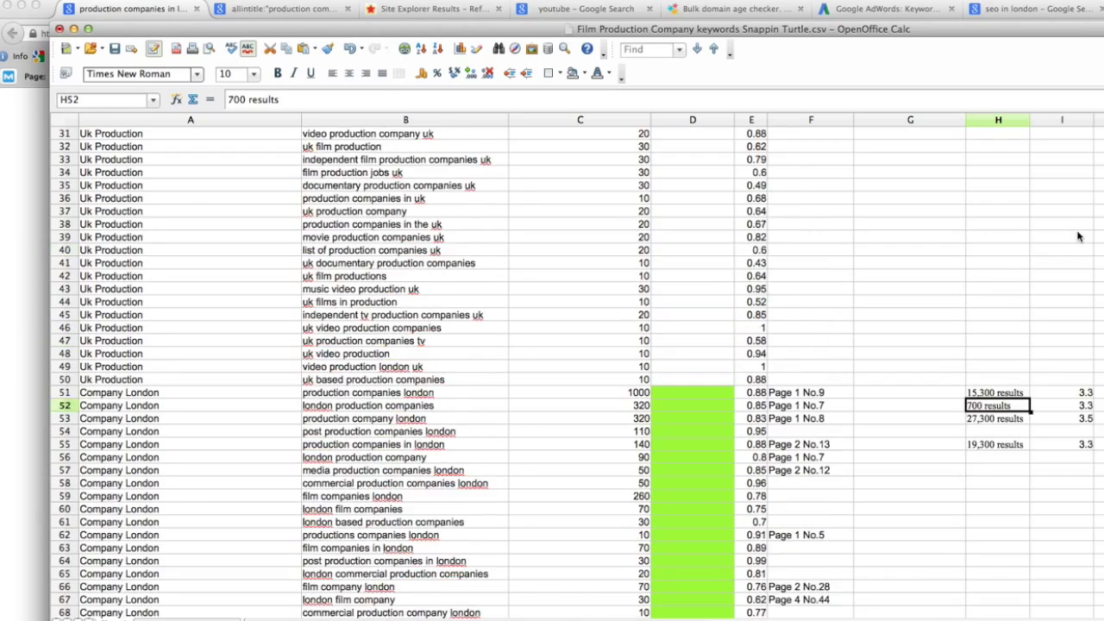
{"action": "scroll", "coordinate": [1079, 239], "scroll_direction": "up", "scroll_amount": 4}
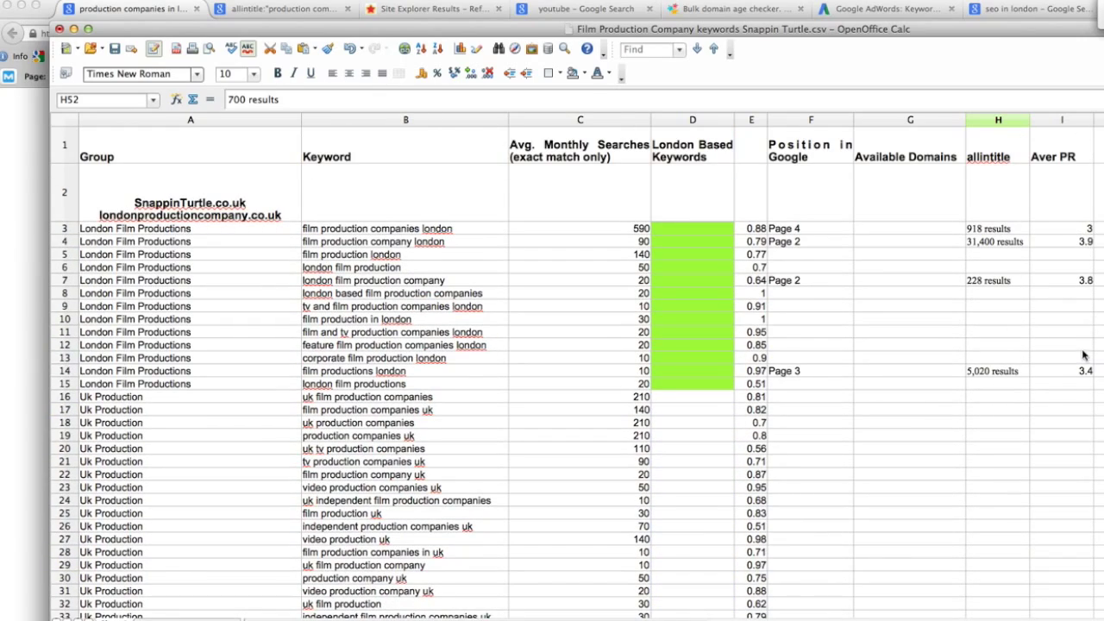
{"action": "scroll", "coordinate": [1055, 335], "scroll_direction": "down", "scroll_amount": 10}
{"action": "scroll", "coordinate": [1053, 328], "scroll_direction": "down", "scroll_amount": 4}
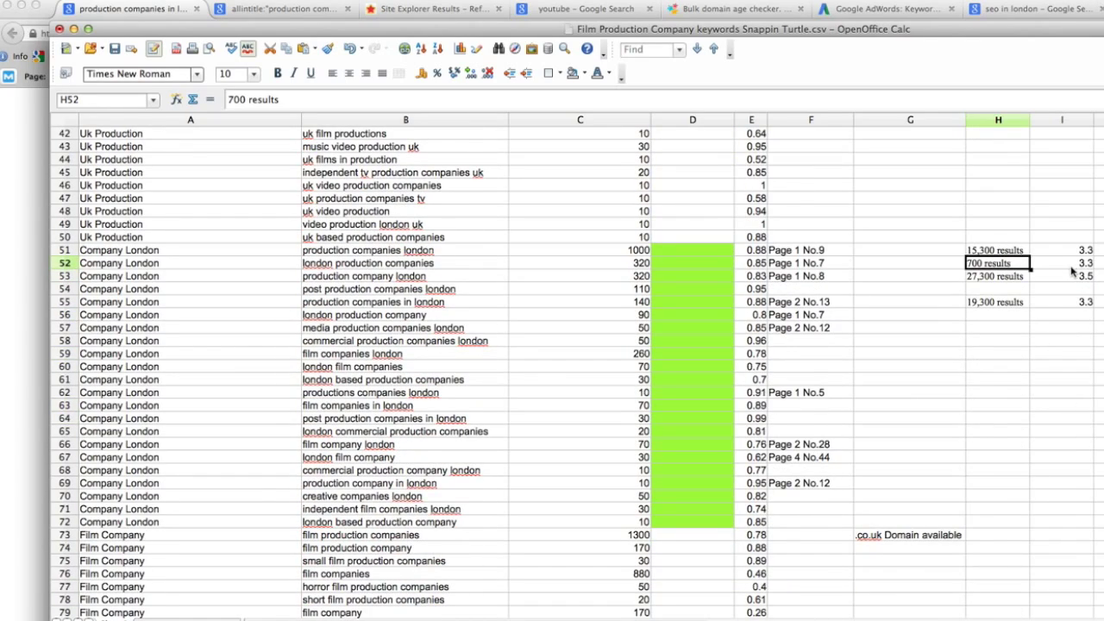
{"action": "scroll", "coordinate": [1072, 273], "scroll_direction": "up", "scroll_amount": 14}
{"action": "scroll", "coordinate": [1056, 281], "scroll_direction": "down", "scroll_amount": 1}
{"action": "scroll", "coordinate": [1056, 282], "scroll_direction": "up", "scroll_amount": 2}
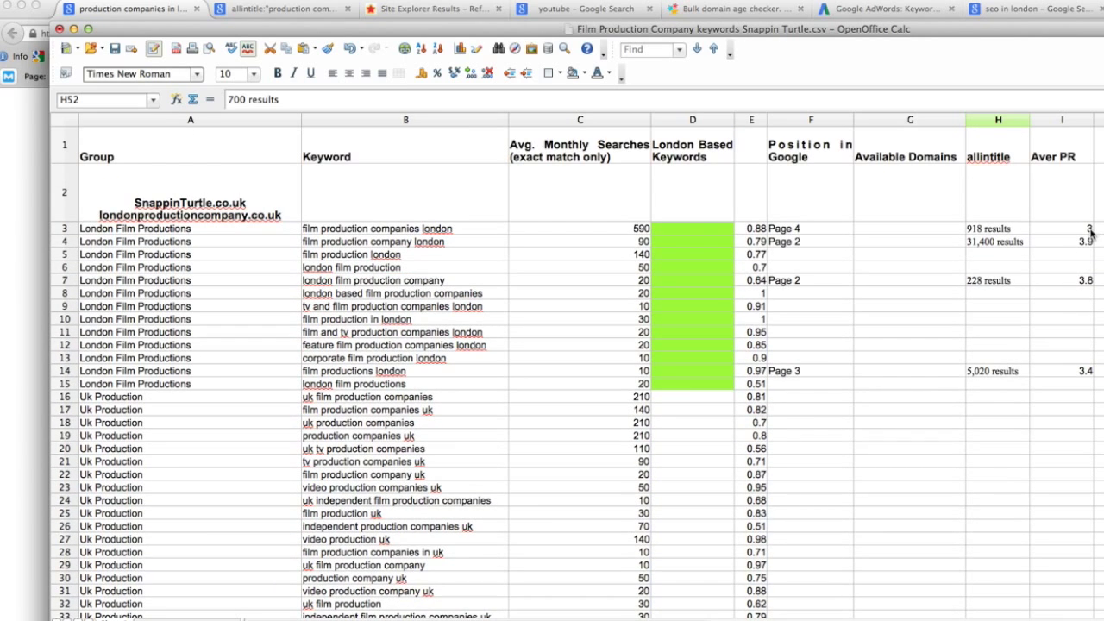
Review the allintitle count, average PR, monthly searches and Google position recorded for "film production companies london".
{"action": "left_click", "coordinate": [987, 230]}
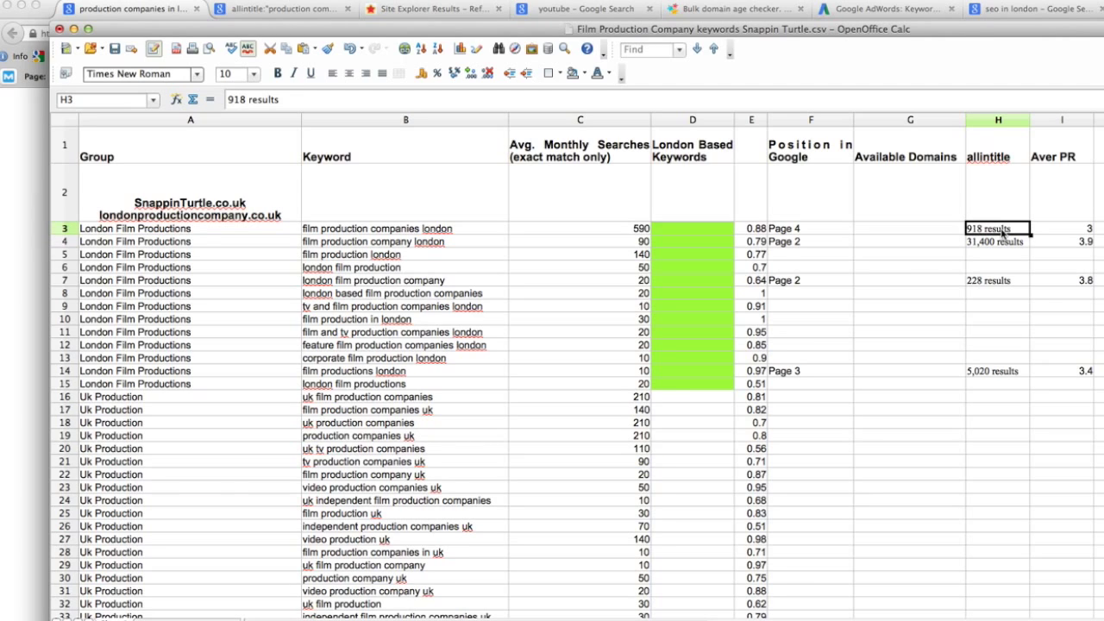
{"action": "left_click", "coordinate": [1087, 231]}
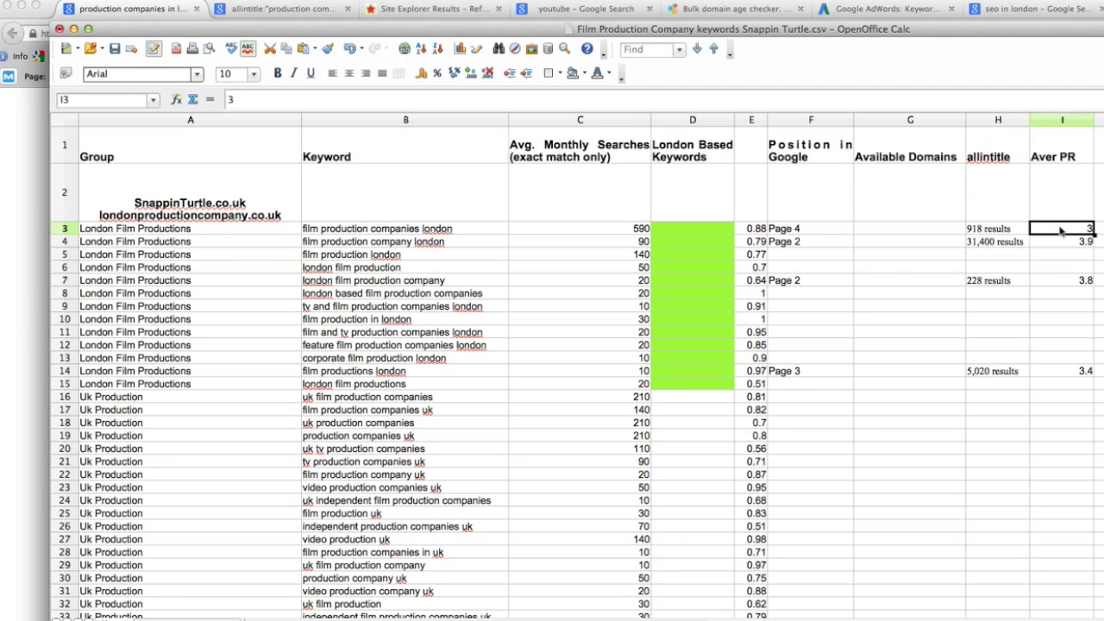
{"action": "left_click", "coordinate": [637, 233]}
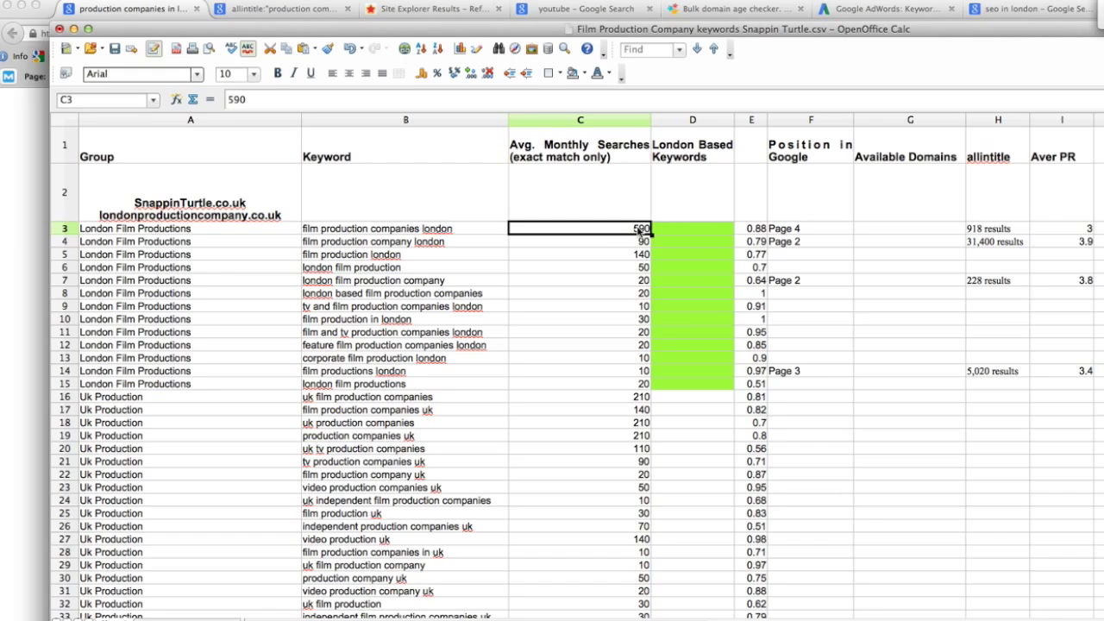
{"action": "left_click", "coordinate": [357, 231]}
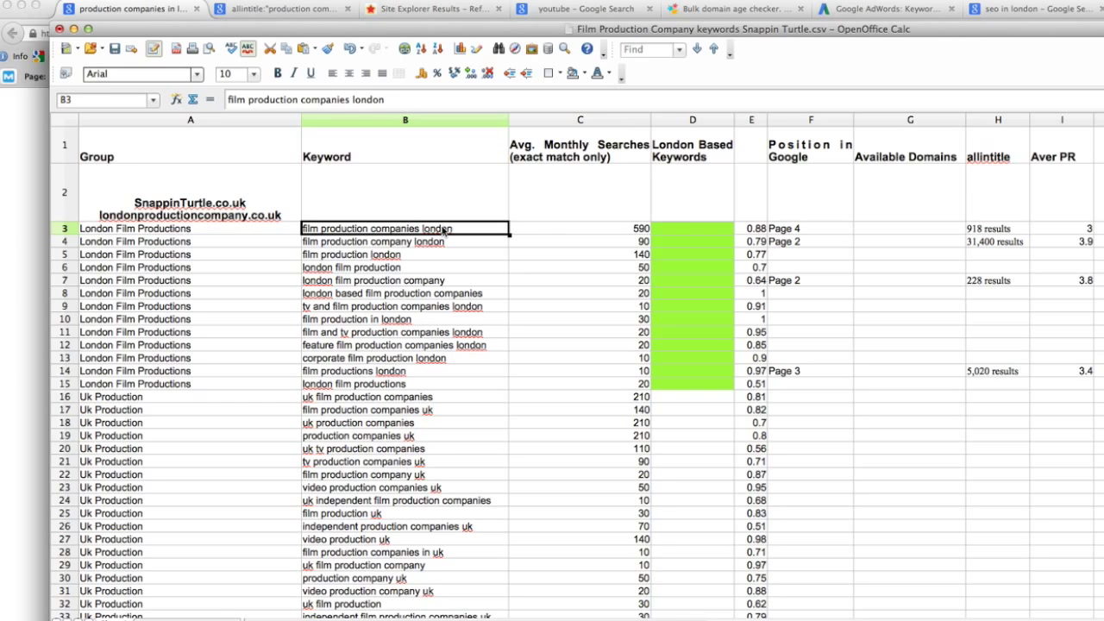
{"action": "left_click", "coordinate": [595, 230]}
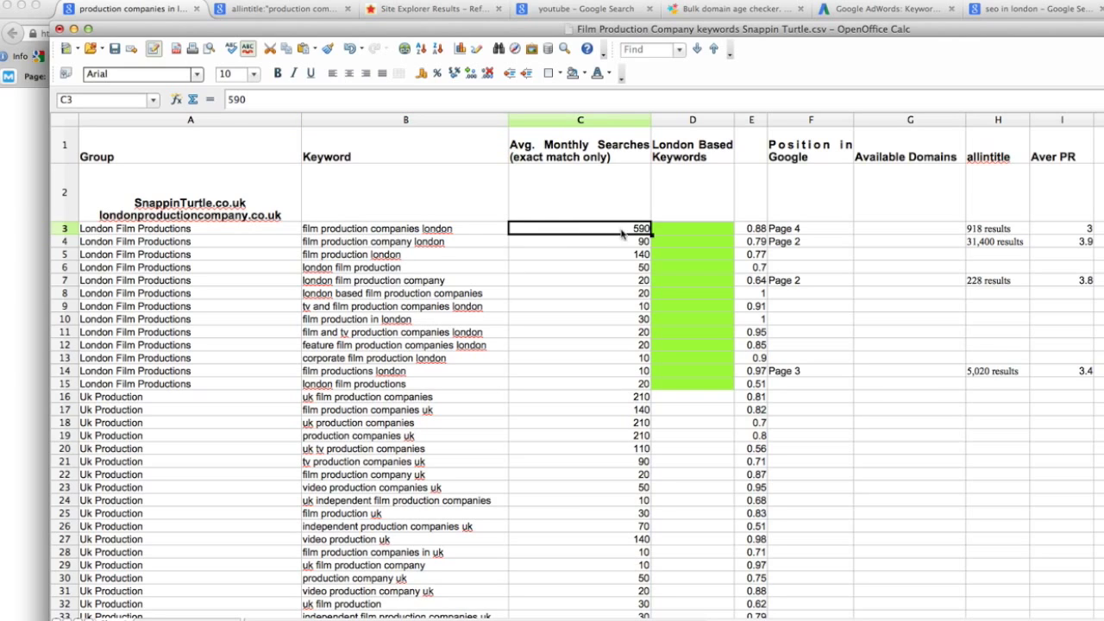
{"action": "left_click", "coordinate": [790, 232]}
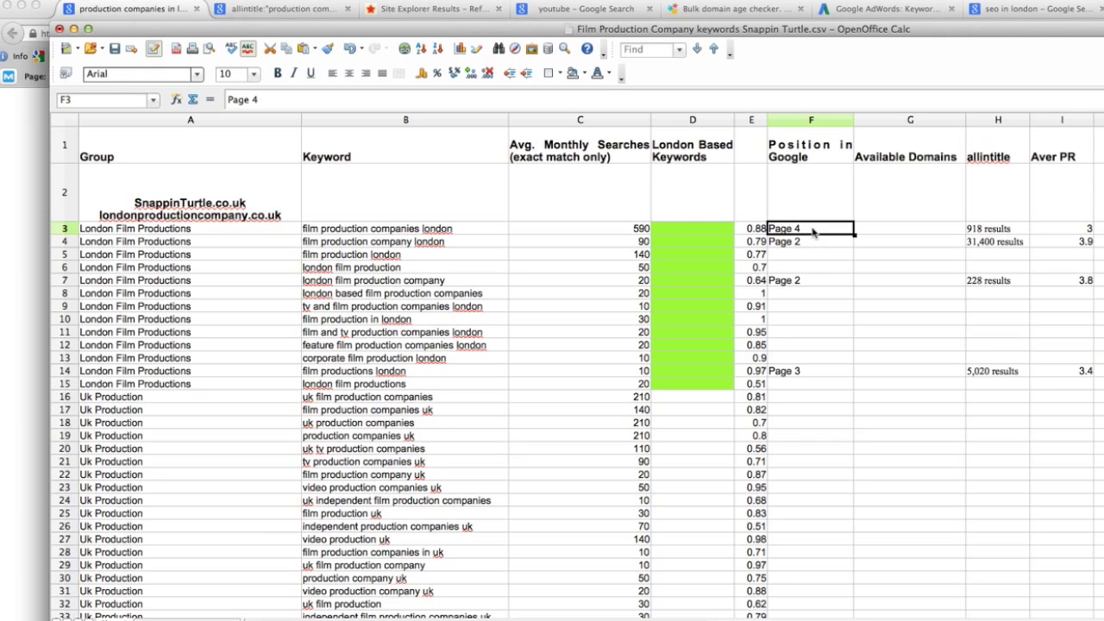
{"action": "scroll", "coordinate": [855, 418], "scroll_direction": "down", "scroll_amount": 2}
{"action": "scroll", "coordinate": [855, 418], "scroll_direction": "up", "scroll_amount": 2}
Switch to the browser and go back through the "production companies in london" search results up to the start of the page.
{"action": "left_click", "coordinate": [23, 311]}
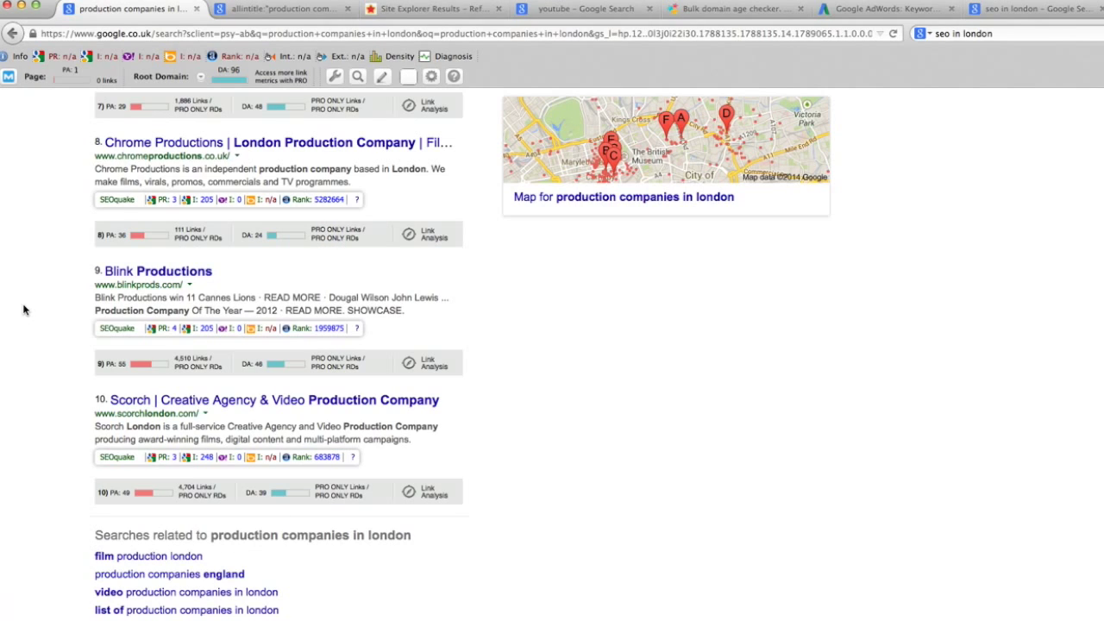
{"action": "scroll", "coordinate": [509, 380], "scroll_direction": "up", "scroll_amount": 3}
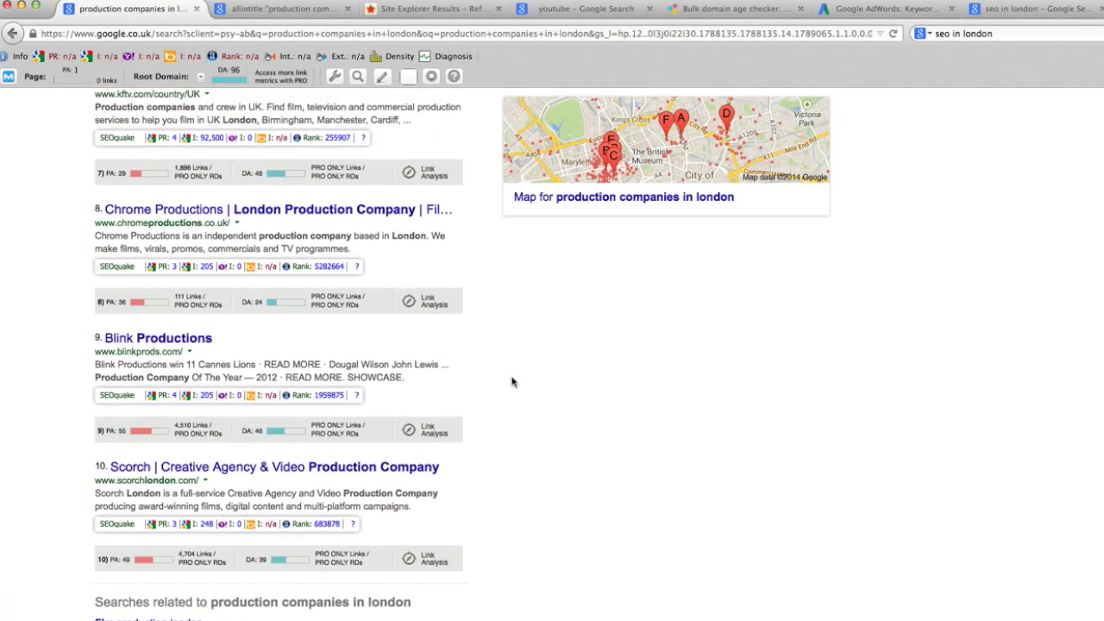
{"action": "scroll", "coordinate": [511, 382], "scroll_direction": "up", "scroll_amount": 10}
{"action": "scroll", "coordinate": [510, 382], "scroll_direction": "up", "scroll_amount": 12}
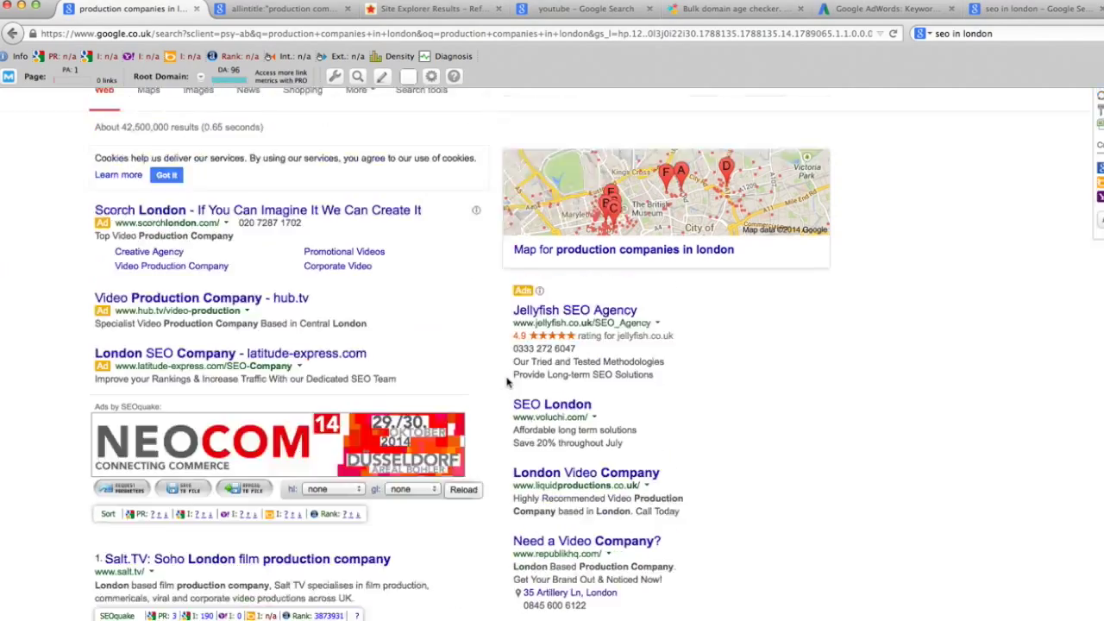
{"action": "scroll", "coordinate": [510, 382], "scroll_direction": "up", "scroll_amount": 3}
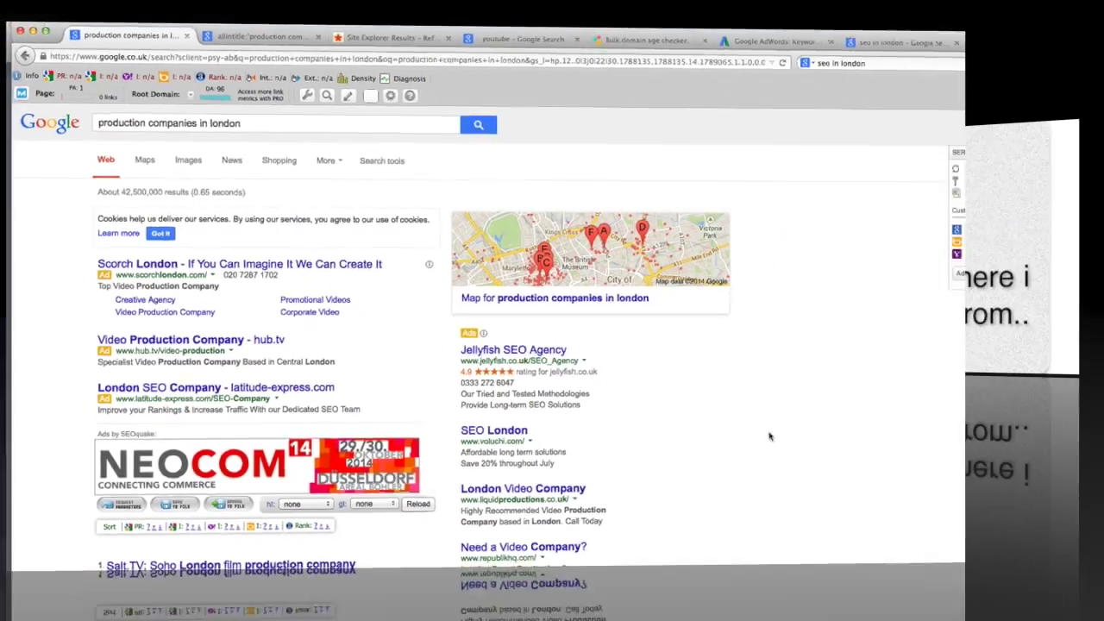